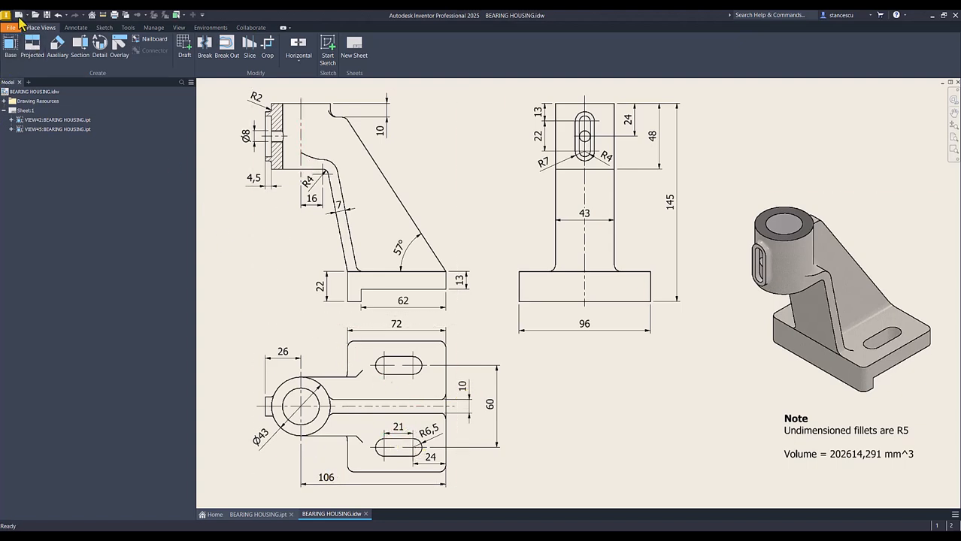
Create a new part from the Standard (mm).ipt template and start a 2D sketch on the front (XY) plane
{"action": "left_click", "coordinate": [18, 15]}
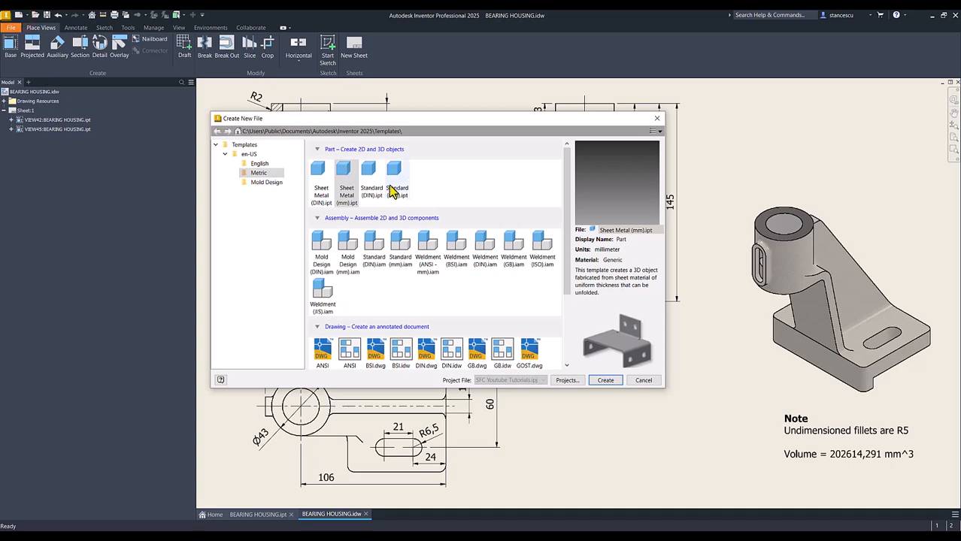
{"action": "double_click", "coordinate": [398, 180]}
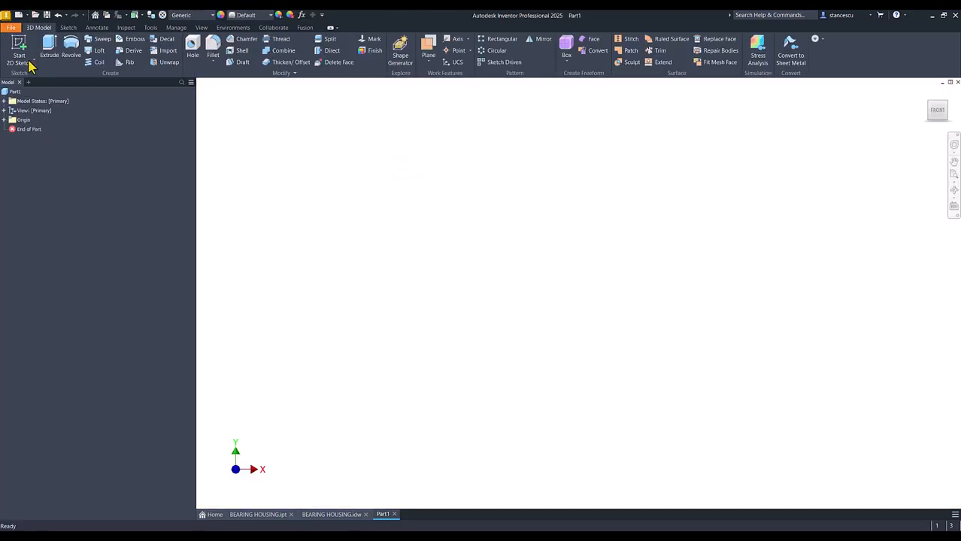
{"action": "left_click", "coordinate": [22, 57]}
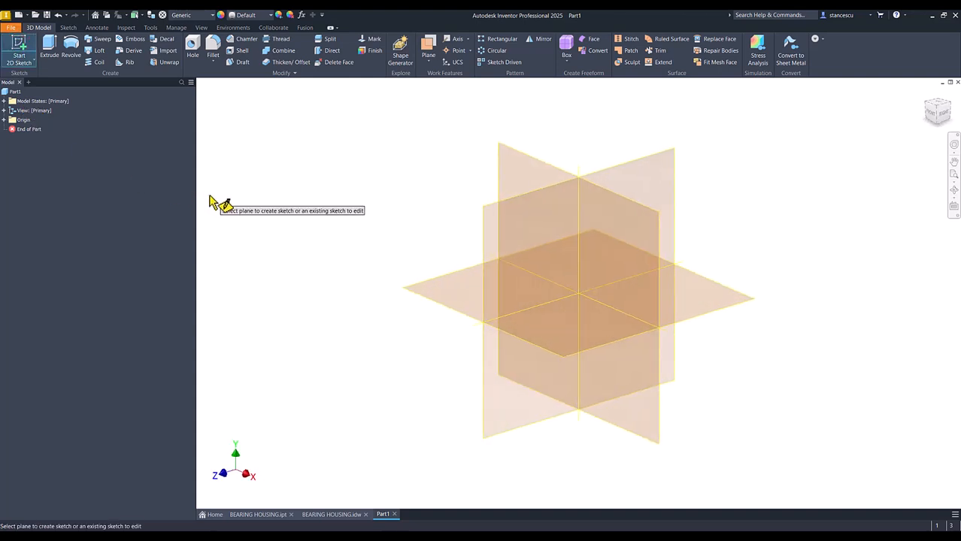
{"action": "left_click", "coordinate": [543, 174]}
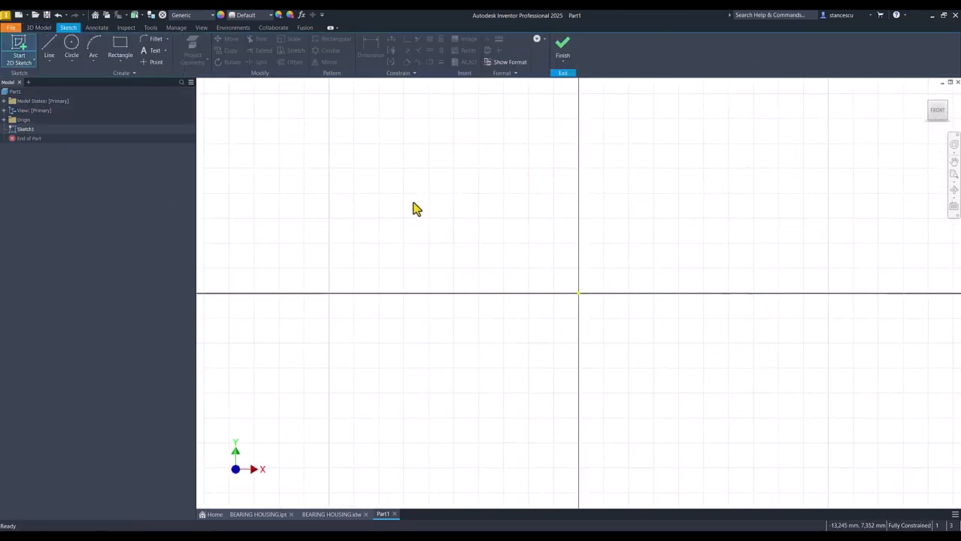
Draw a 72 mm horizontal line from the origin in the positive X direction as the base's upper edge
{"action": "left_click", "coordinate": [49, 51]}
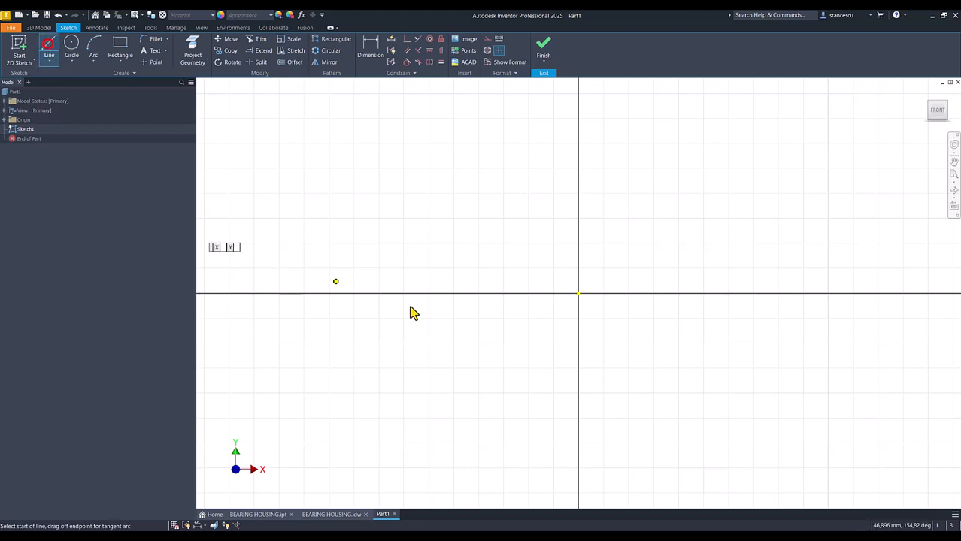
{"action": "left_click", "coordinate": [576, 293]}
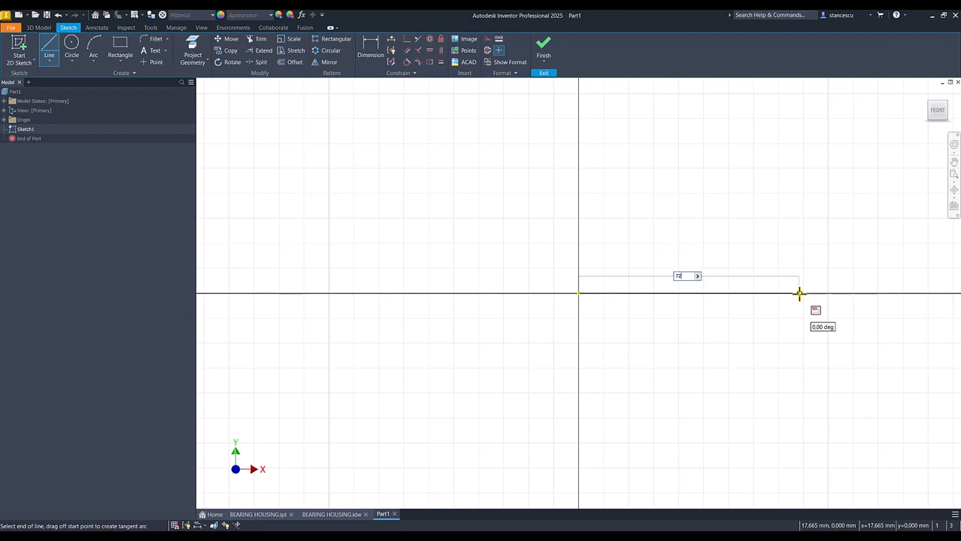
{"action": "type", "text": "72"}
{"action": "key", "text": "Return"}
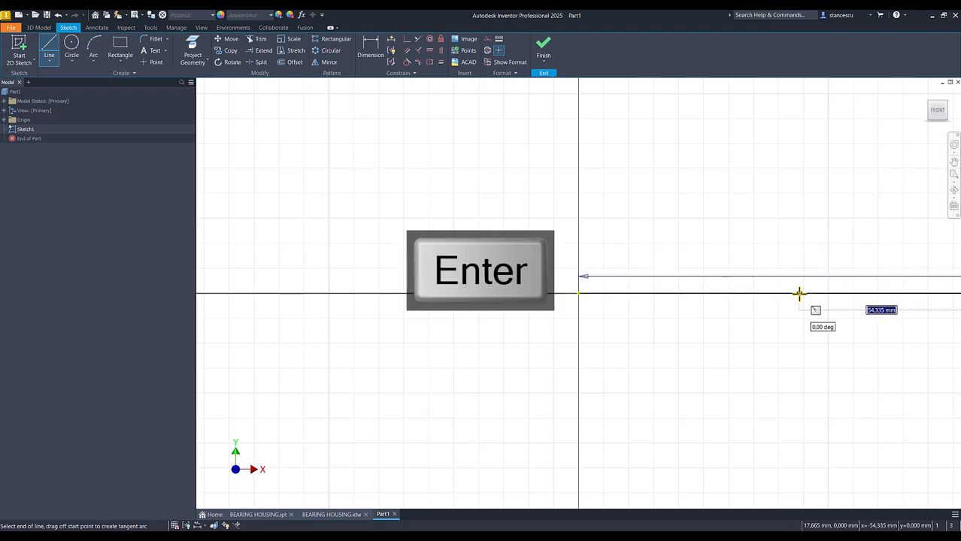
{"action": "key", "text": "Num_Lock"}
Continue the base outline with a perpendicular line 13 mm down and a line 62 mm back toward the Y axis
{"action": "scroll", "coordinate": [799, 293], "scroll_direction": "up", "scroll_amount": 3}
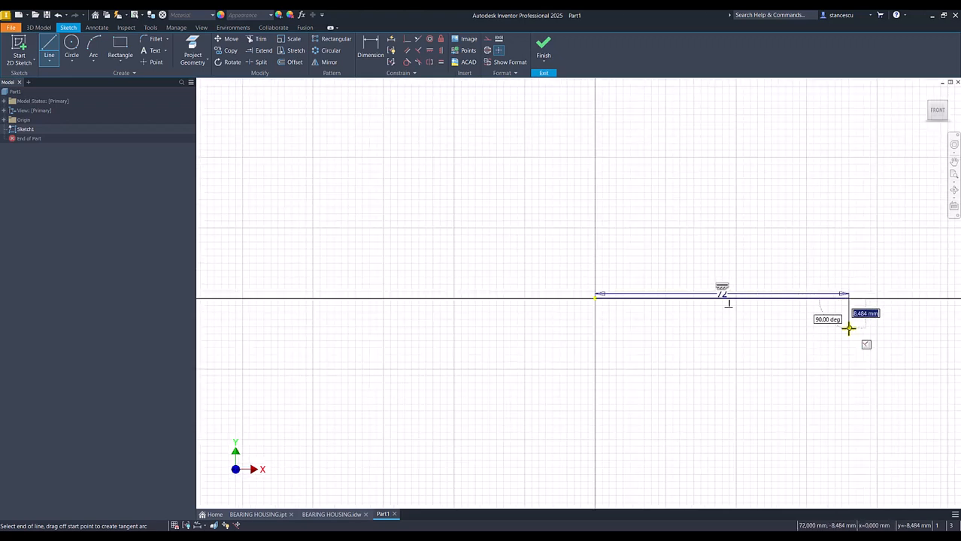
{"action": "type", "text": "13"}
{"action": "key", "text": "Return"}
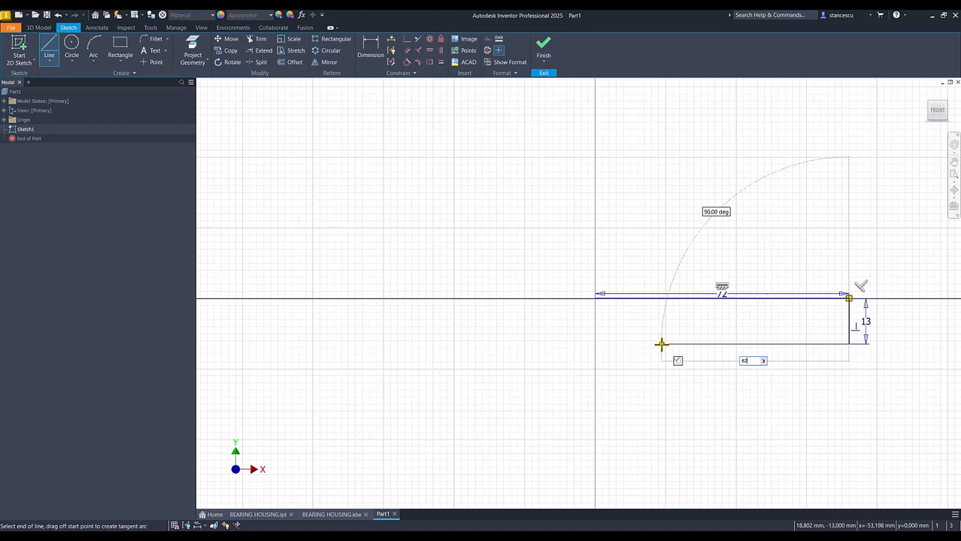
{"action": "type", "text": "62"}
{"action": "key", "text": "Return"}
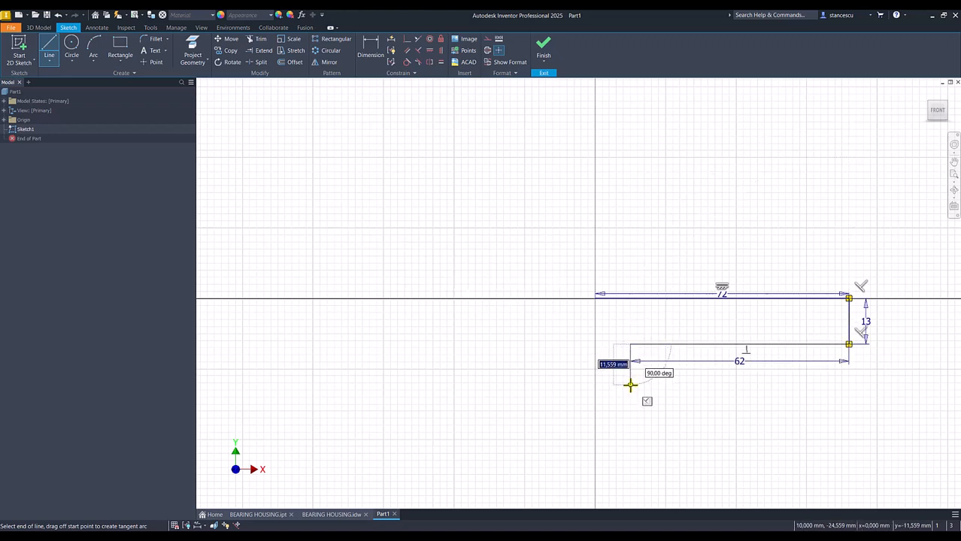
Extend the outline about 12 mm down and 10 mm to the Y axis, then close it at the origin and end the Line command
{"action": "left_click", "coordinate": [630, 385]}
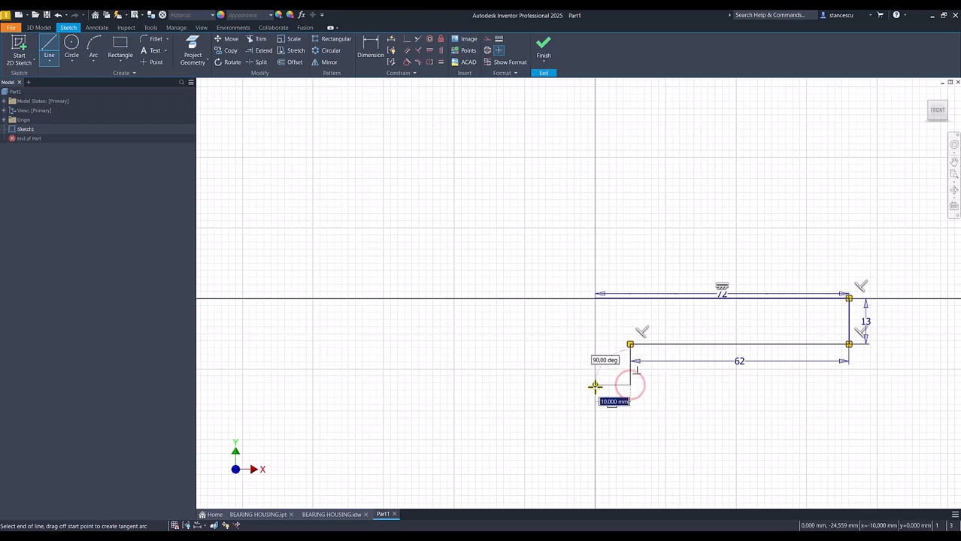
{"action": "left_click", "coordinate": [594, 384]}
{"action": "right_click", "coordinate": [560, 342]}
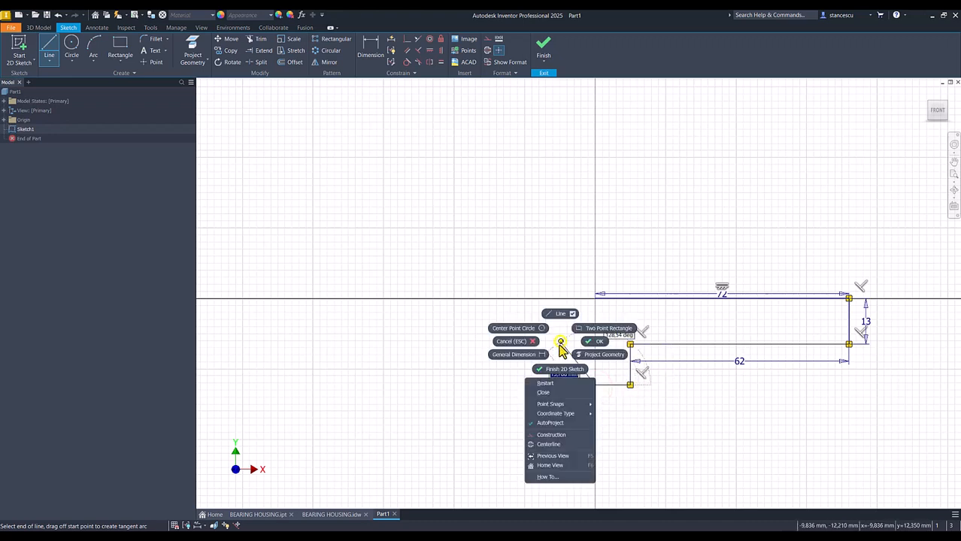
{"action": "left_click", "coordinate": [543, 392]}
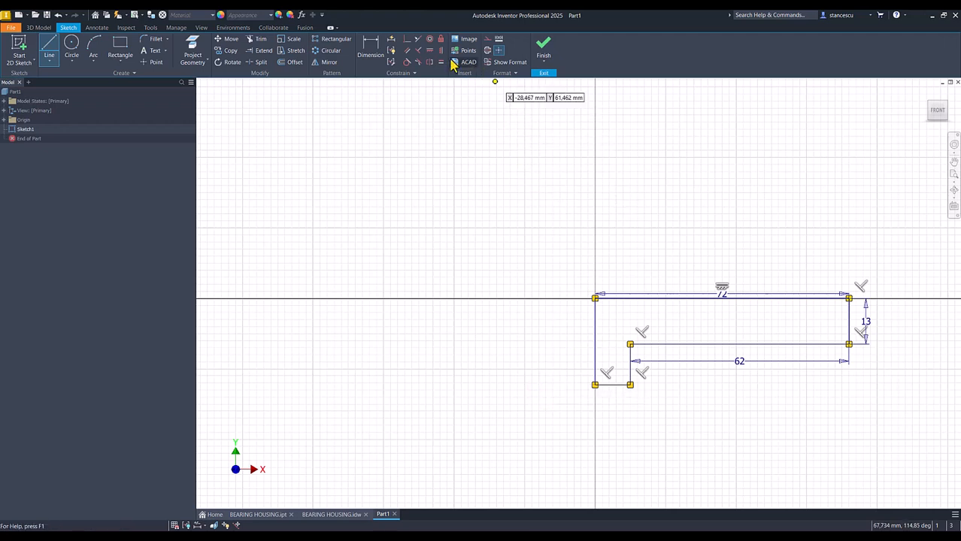
Dimension the base profile's left vertical edge to 22 mm
{"action": "left_click", "coordinate": [369, 53]}
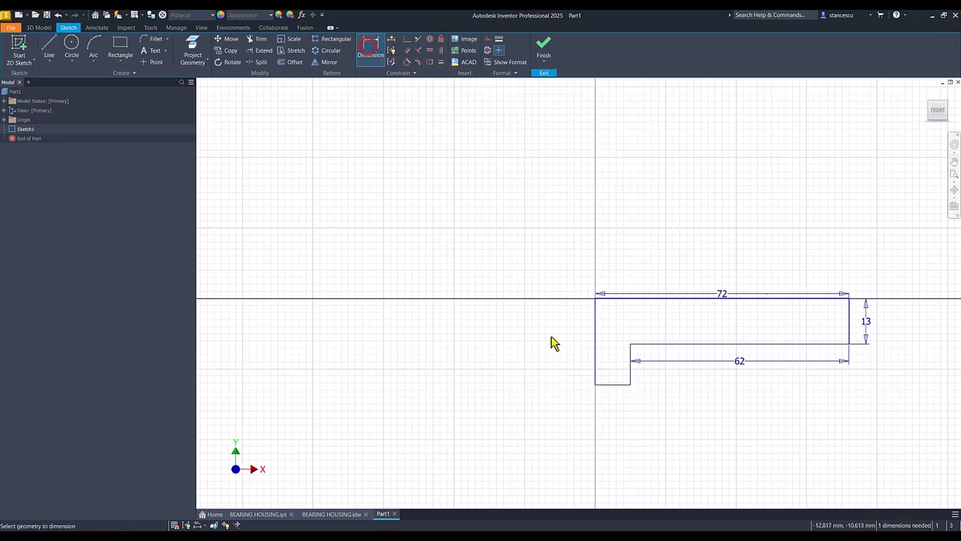
{"action": "left_click", "coordinate": [595, 333]}
{"action": "left_click", "coordinate": [563, 342]}
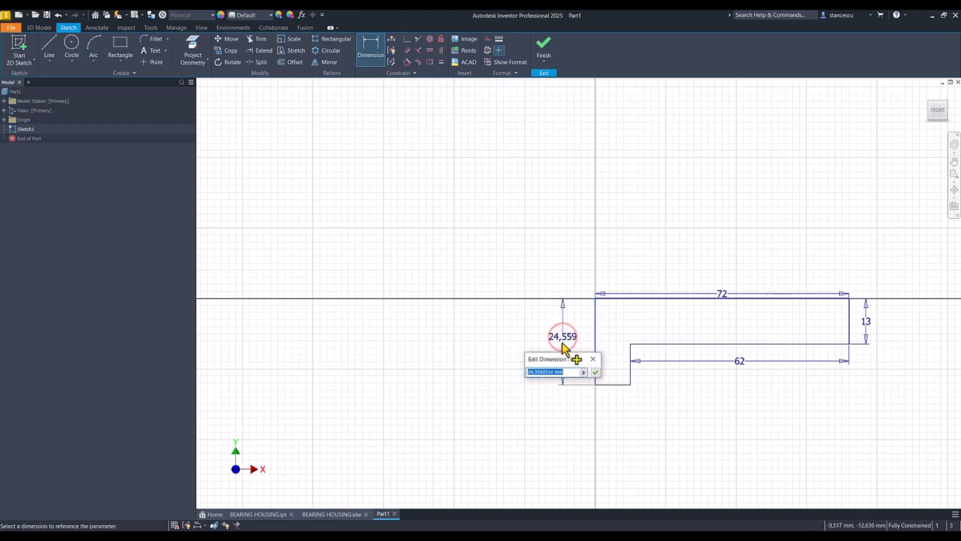
{"action": "type", "text": "22"}
{"action": "key", "text": "Return"}
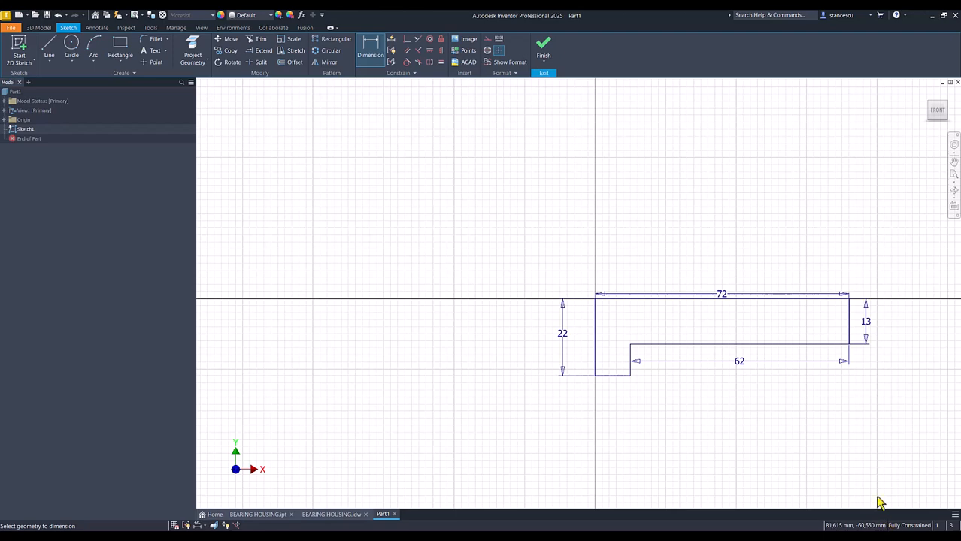
Draw the support outline from the base's upper-right corner: a slope up-left, a short ledge, a 10 mm riser, a top edge about 23 mm long and a left side about 46 mm high
{"action": "scroll", "coordinate": [774, 442], "scroll_direction": "down", "scroll_amount": 2}
{"action": "middle_click_drag", "start_coordinate": [764, 443], "coordinate": [630, 457]}
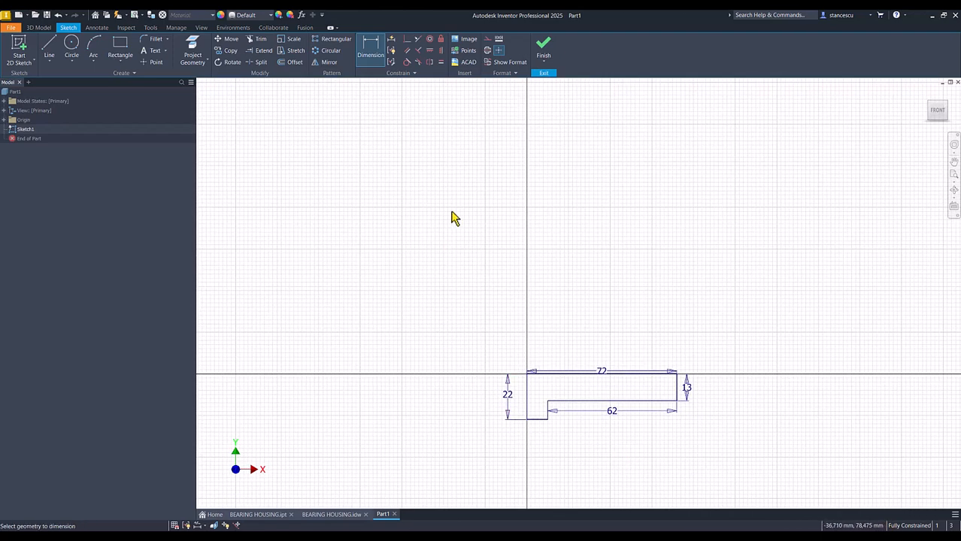
{"action": "left_click", "coordinate": [47, 47]}
{"action": "left_click", "coordinate": [676, 372]}
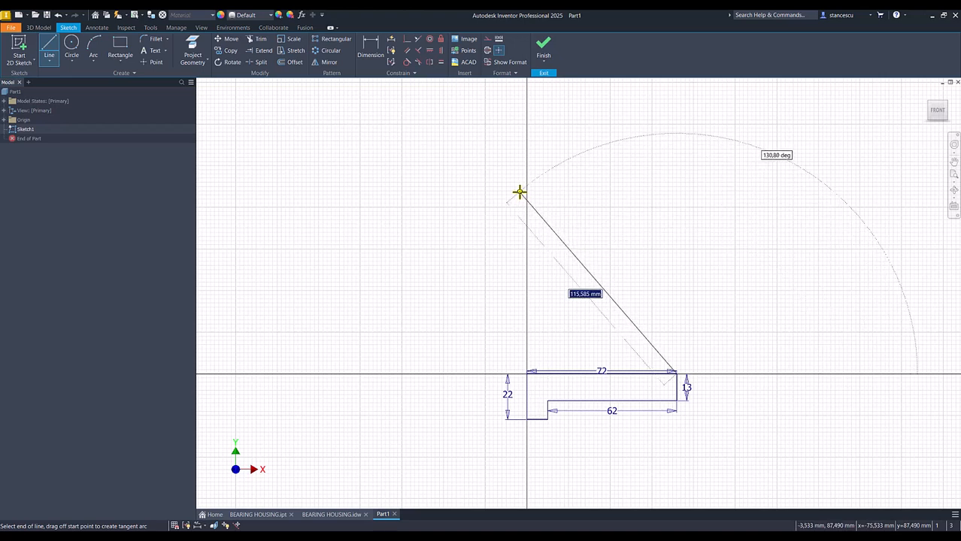
{"action": "left_click", "coordinate": [516, 135]}
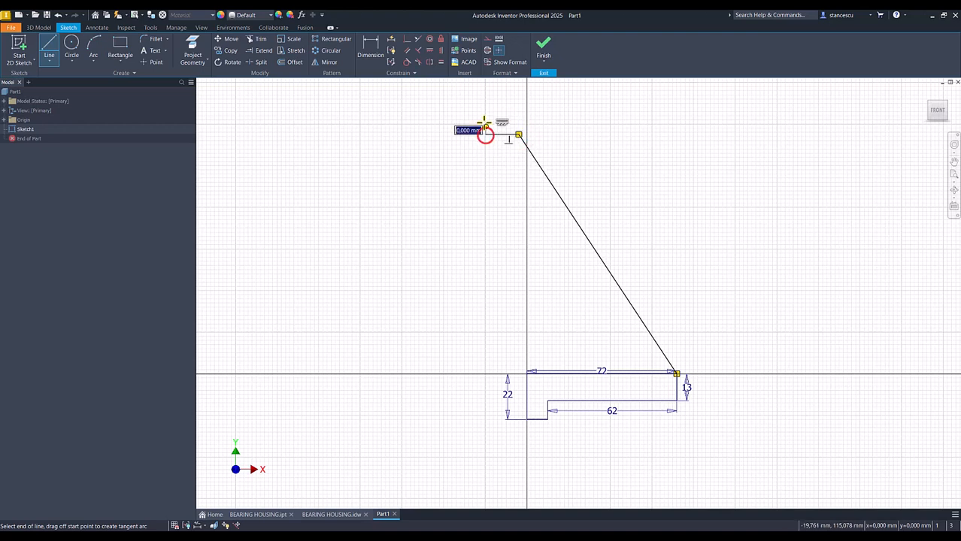
{"action": "left_click", "coordinate": [485, 113]}
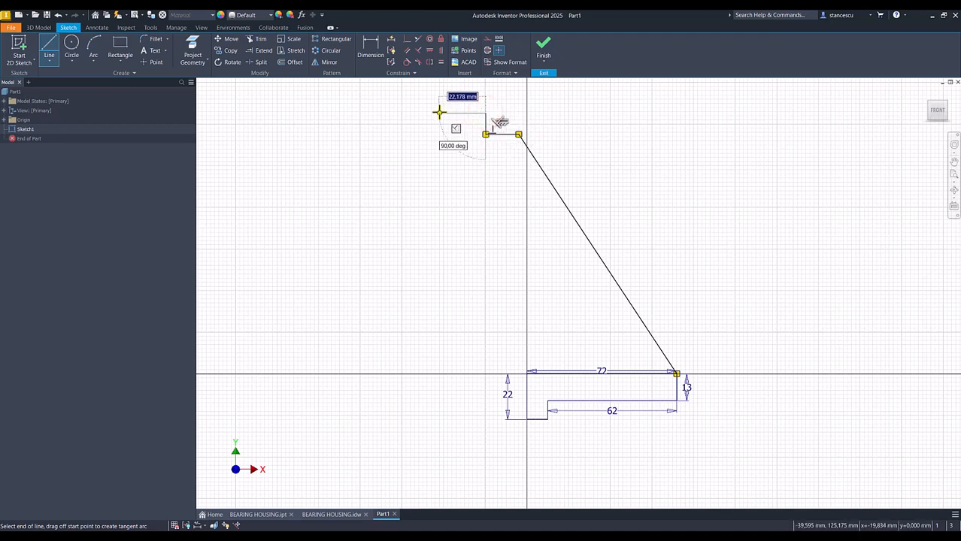
{"action": "left_click", "coordinate": [438, 112]}
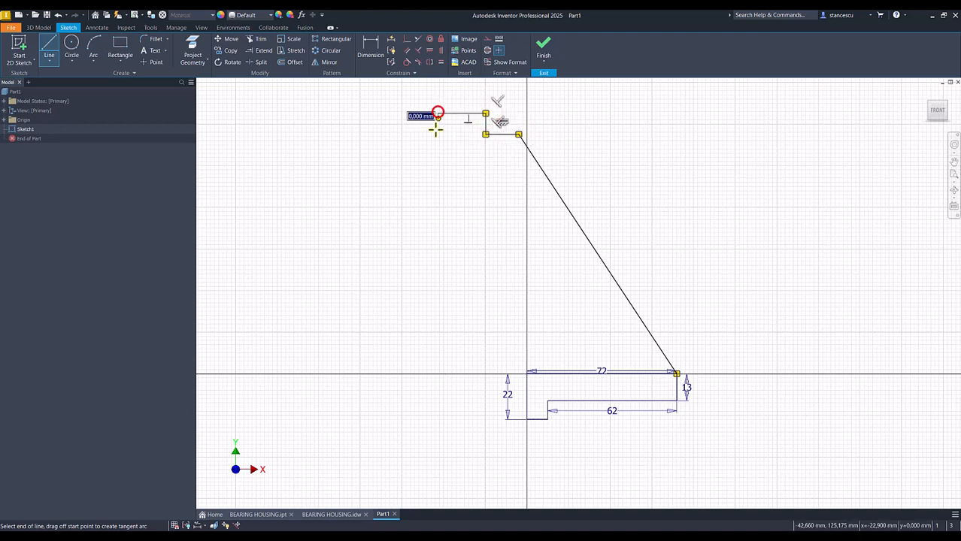
{"action": "left_click", "coordinate": [438, 208]}
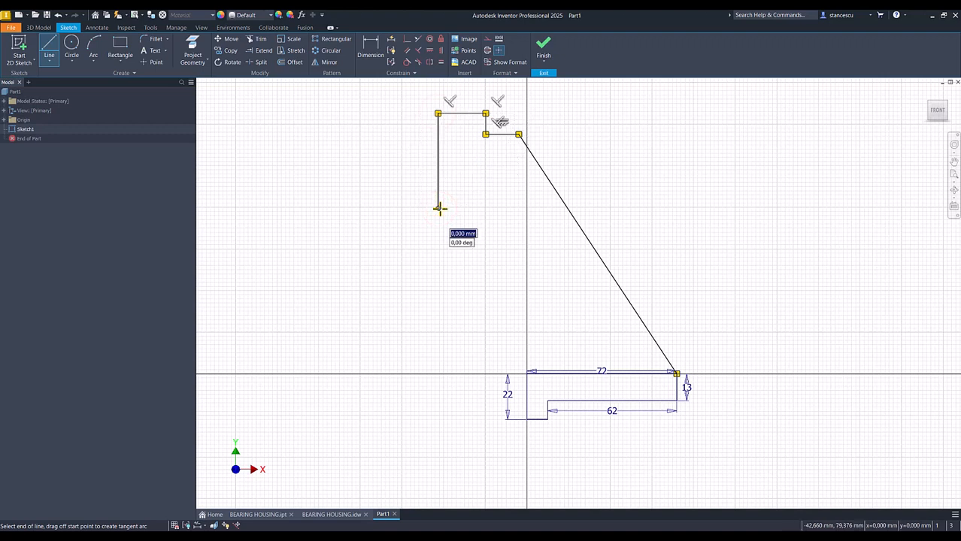
Continue with a horizontal edge about 16 mm long and an arc of about 6 mm radius, and close with a slanted line to the origin
{"action": "left_click", "coordinate": [470, 208]}
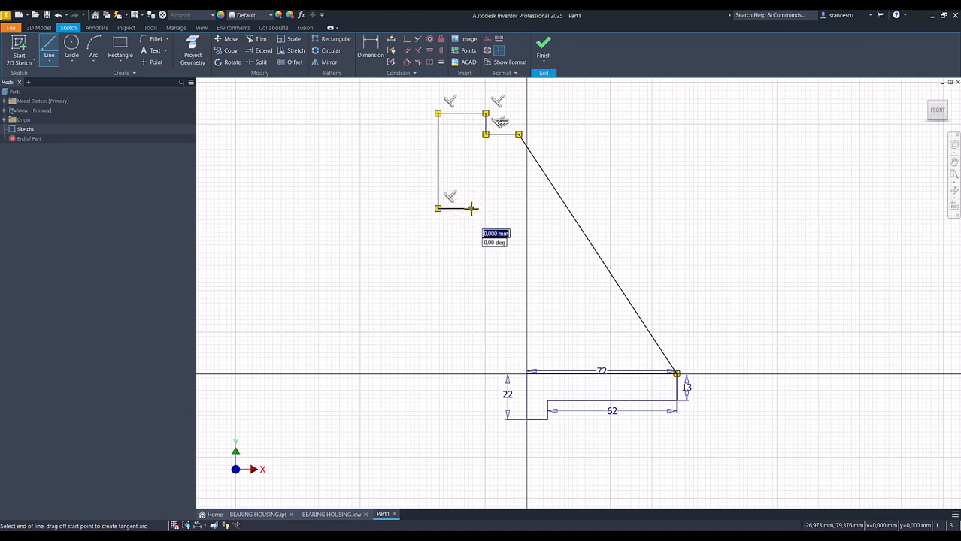
{"action": "left_click_drag", "start_coordinate": [473, 210], "coordinate": [477, 211]}
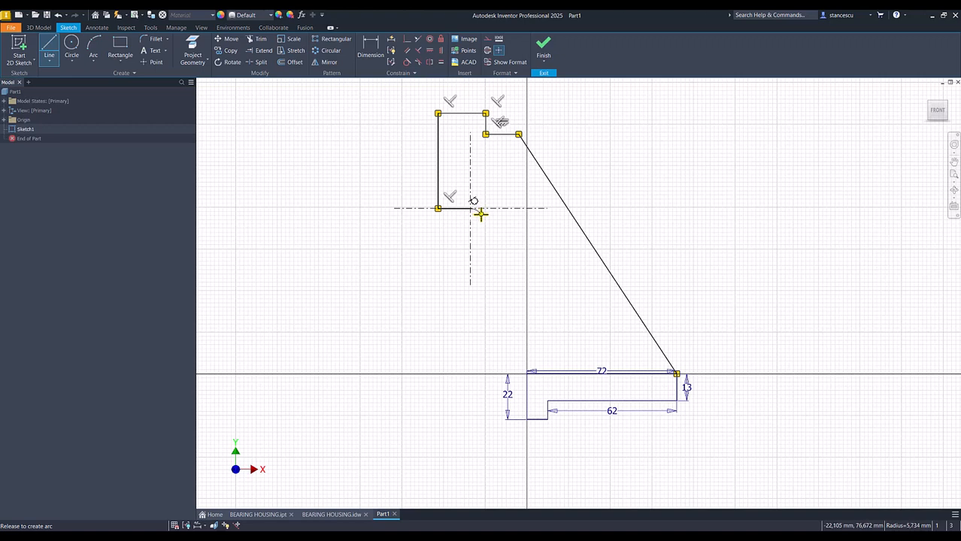
{"action": "left_click_drag", "start_coordinate": [480, 214], "coordinate": [481, 212]}
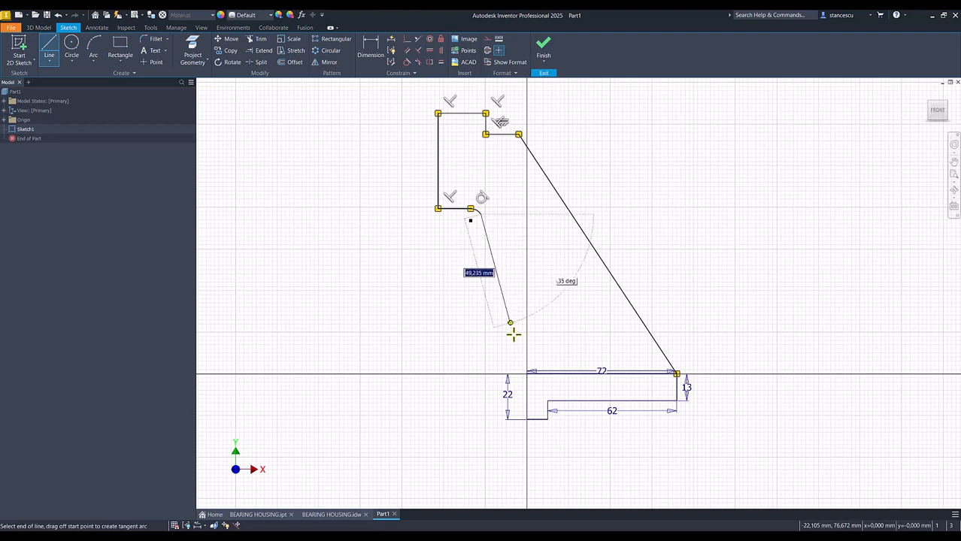
{"action": "left_click", "coordinate": [526, 373]}
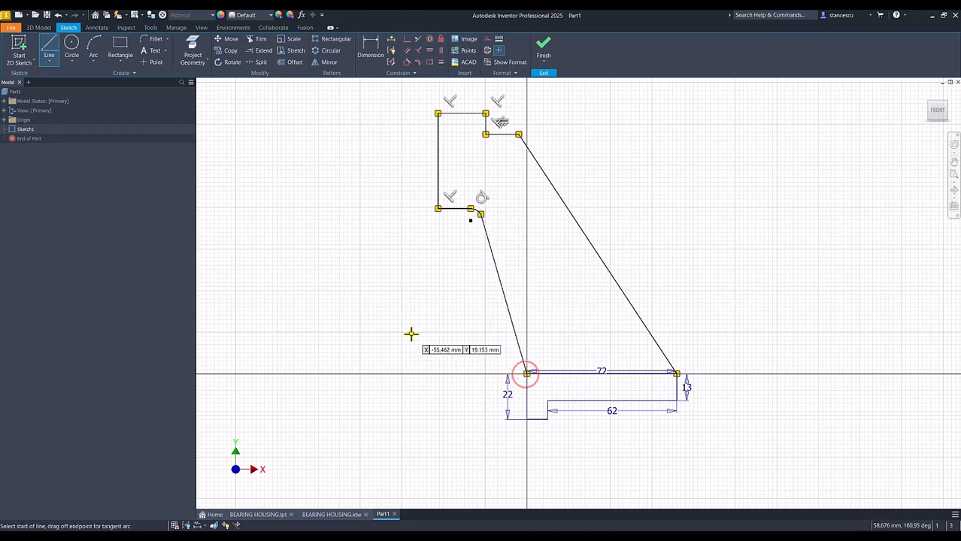
{"action": "key", "text": "Escape"}
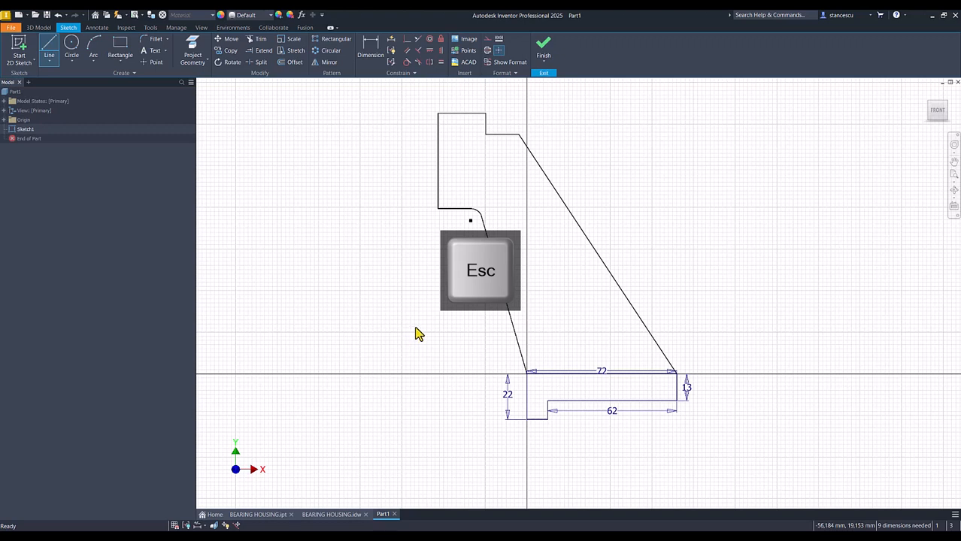
Apply a tangent constraint between the small arc and the slanted line running down to the origin
{"action": "left_click", "coordinate": [407, 62]}
{"action": "left_click", "coordinate": [474, 215]}
{"action": "left_click", "coordinate": [488, 242]}
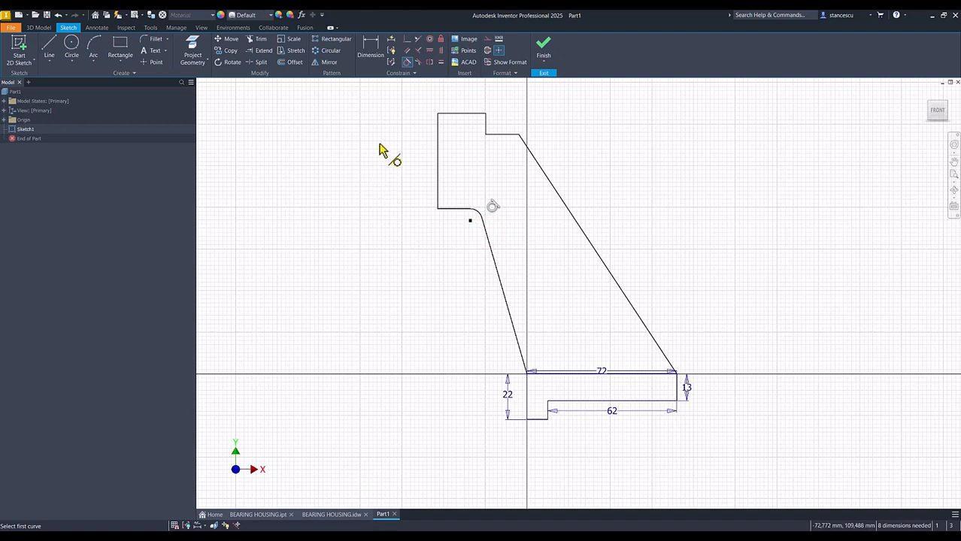
Dimension the angle between the long sloped line and the base's upper edge to 57 degrees
{"action": "left_click", "coordinate": [370, 47]}
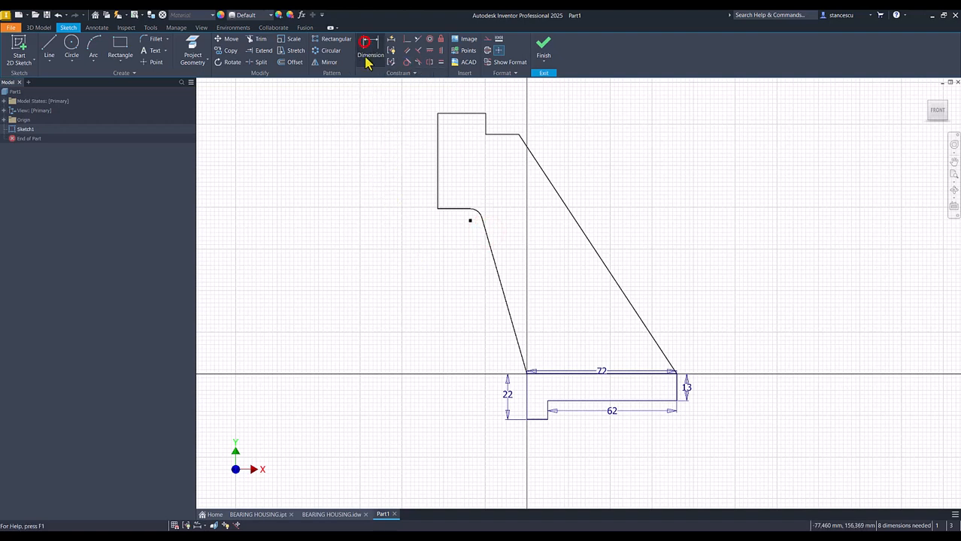
{"action": "left_click", "coordinate": [636, 316]}
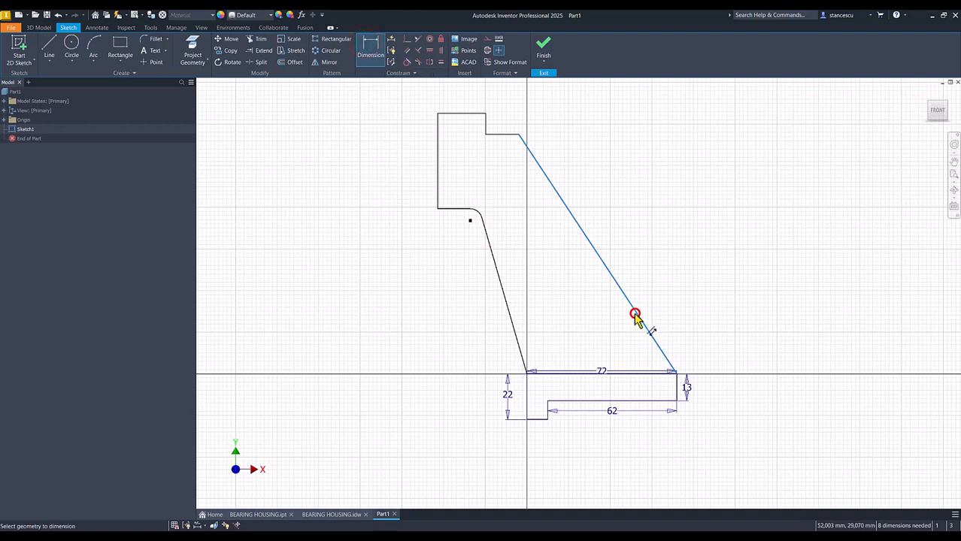
{"action": "left_click", "coordinate": [575, 371]}
{"action": "left_click", "coordinate": [588, 327]}
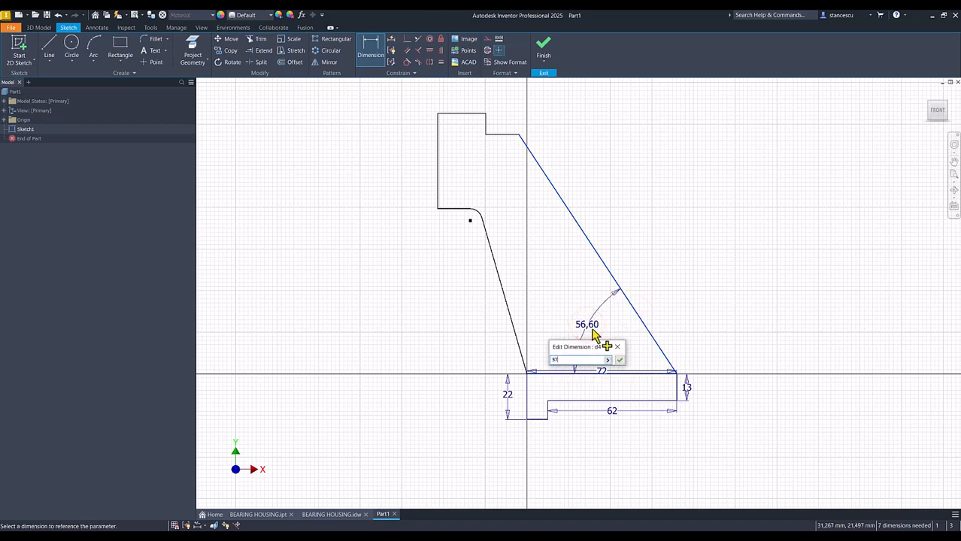
{"action": "key", "text": "Return"}
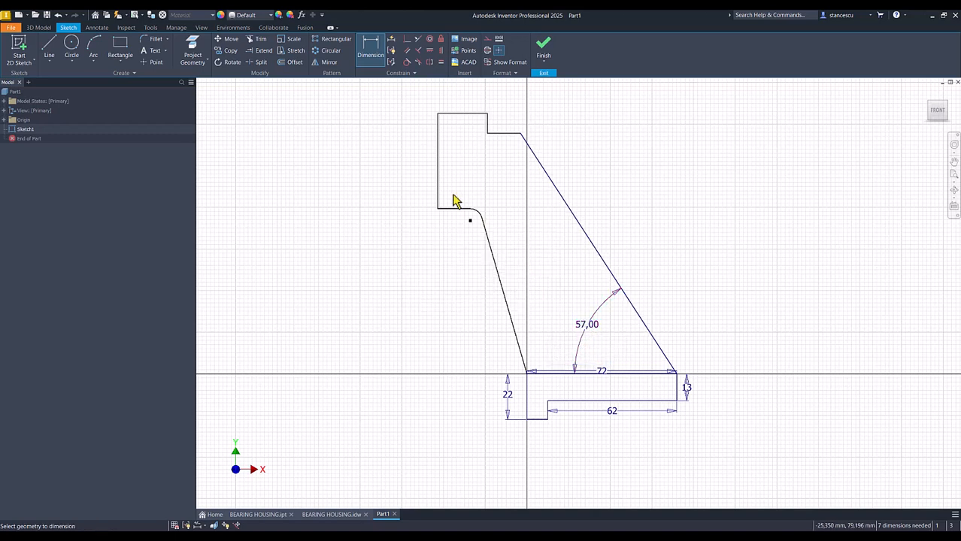
Dimension the vertical distance between the support's top edge and the short ledge to 10 mm
{"action": "left_click", "coordinate": [475, 114]}
{"action": "left_click", "coordinate": [512, 136]}
{"action": "left_click", "coordinate": [547, 126]}
{"action": "type", "text": "10"}
{"action": "key", "text": "Return"}
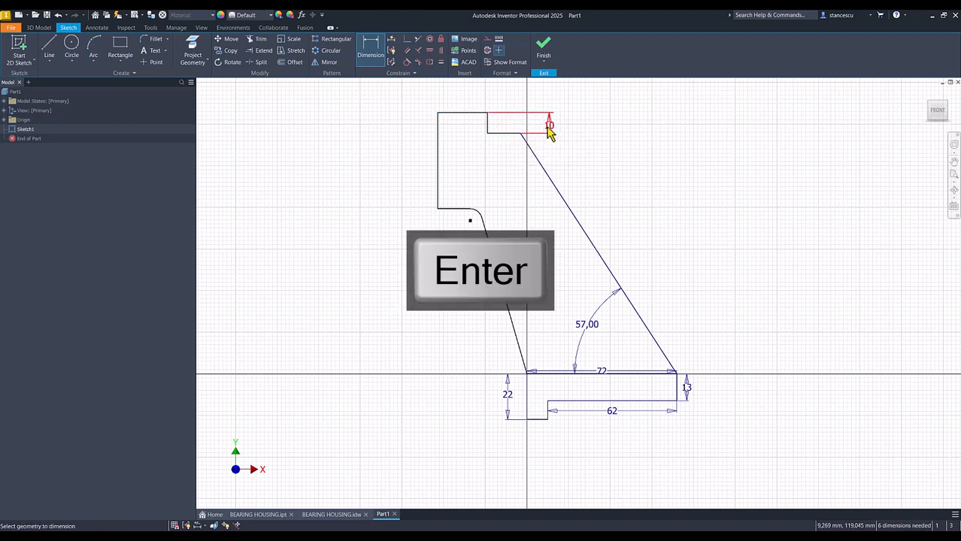
Dimension the width of the support's top edge to 20 mm
{"action": "left_click", "coordinate": [488, 118]}
{"action": "left_click", "coordinate": [457, 94]}
{"action": "type", "text": "20"}
{"action": "key", "text": "Return"}
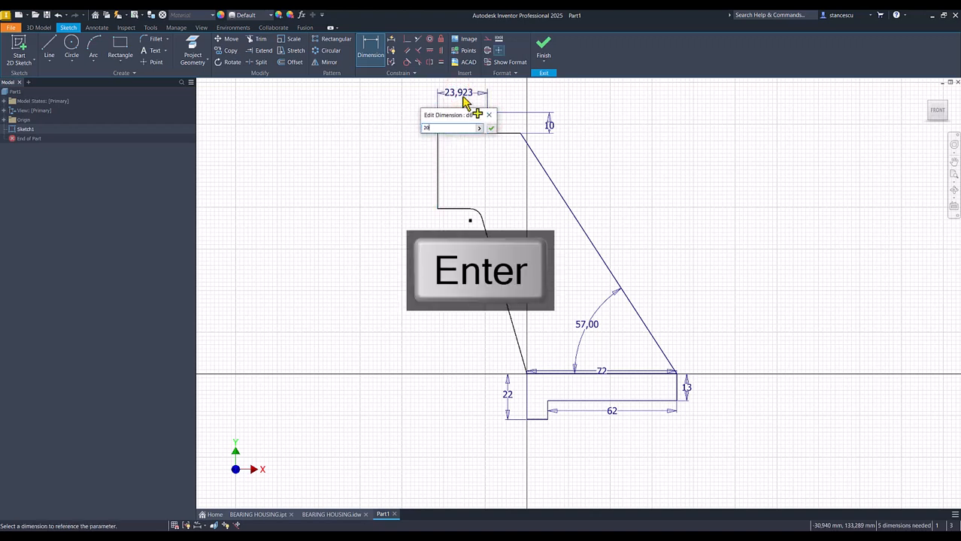
Dimension the length of the support's long vertical edge to 48 mm
{"action": "left_click", "coordinate": [439, 153]}
{"action": "left_click", "coordinate": [411, 161]}
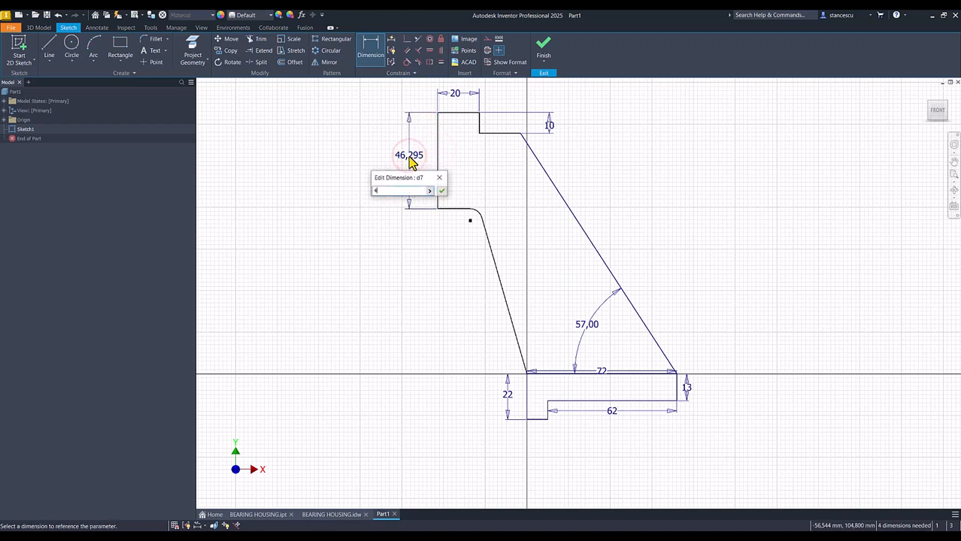
{"action": "type", "text": "48"}
{"action": "key", "text": "Return"}
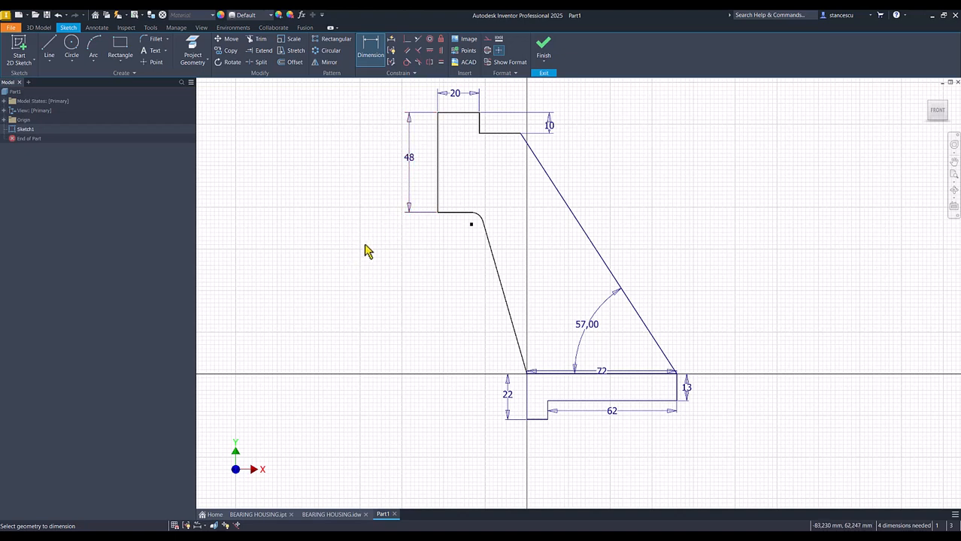
Dimension the overall height from the support's top edge to the base's lowest edge to 145 mm
{"action": "left_click", "coordinate": [444, 115]}
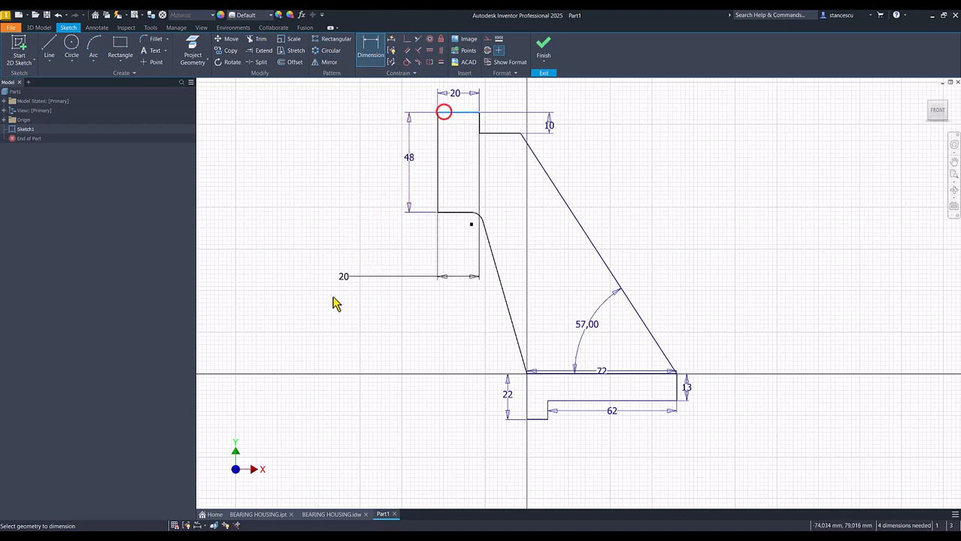
{"action": "left_click", "coordinate": [531, 419]}
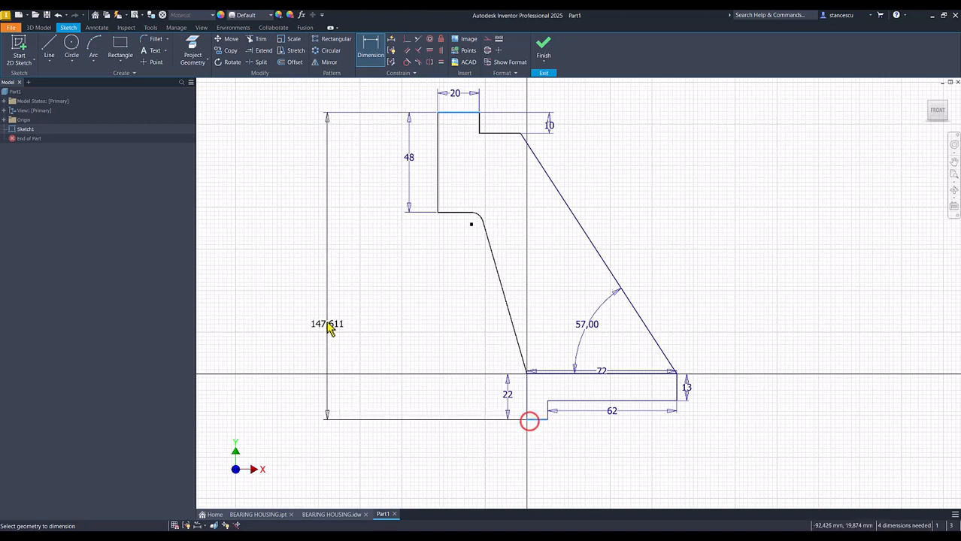
{"action": "left_click", "coordinate": [352, 279]}
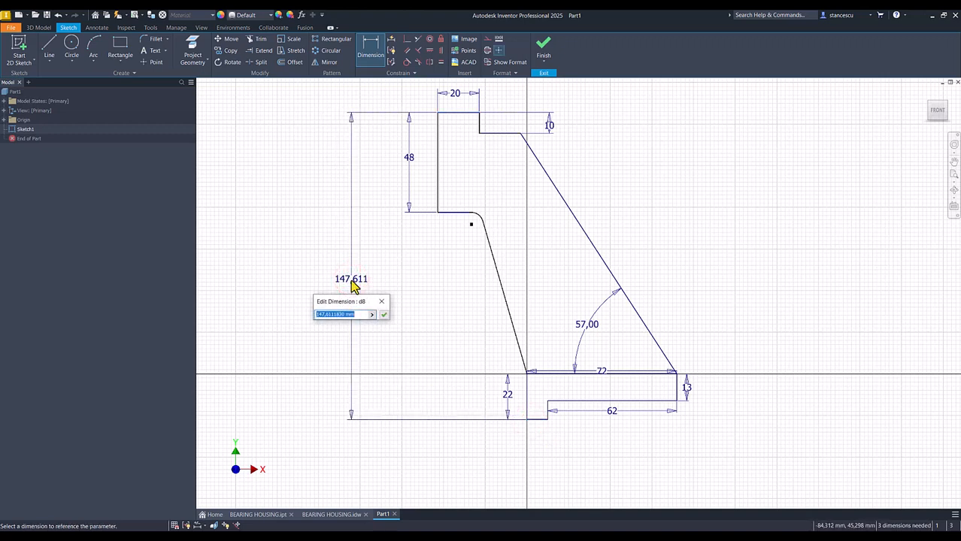
{"action": "key", "text": "Return"}
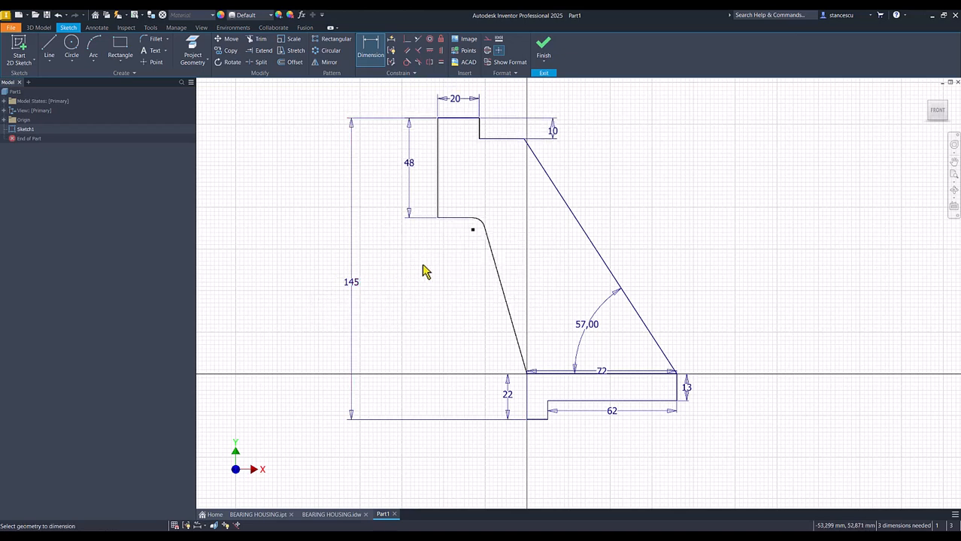
Dimension the horizontal distance between the small arc's center point and the support's long vertical edge to 16 mm
{"action": "left_click", "coordinate": [471, 230]}
{"action": "left_click", "coordinate": [438, 209]}
{"action": "left_click", "coordinate": [448, 260]}
{"action": "key", "text": "Return"}
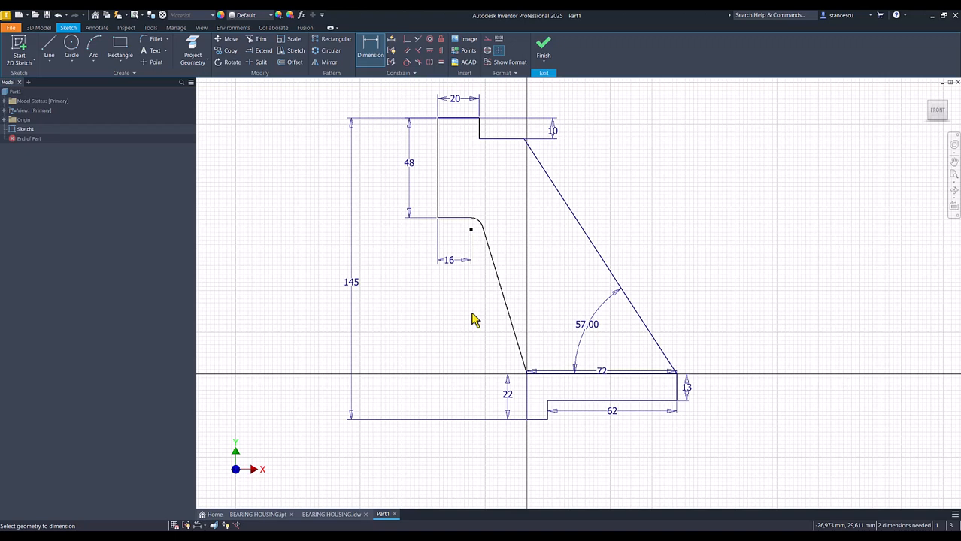
Dimension the overall width from the support's long vertical edge to the base's outer vertical edge to 106 mm
{"action": "left_click", "coordinate": [438, 192]}
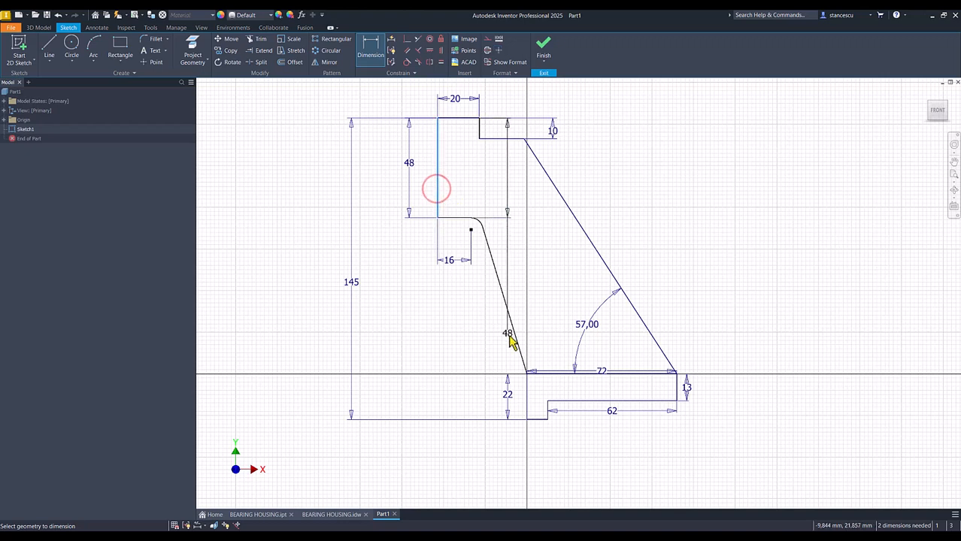
{"action": "left_click", "coordinate": [676, 396]}
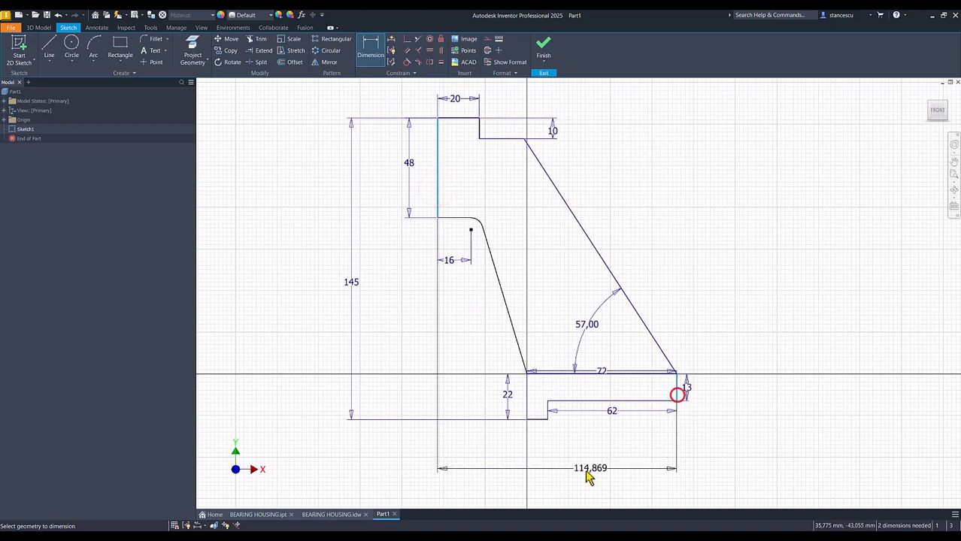
{"action": "left_click", "coordinate": [564, 458]}
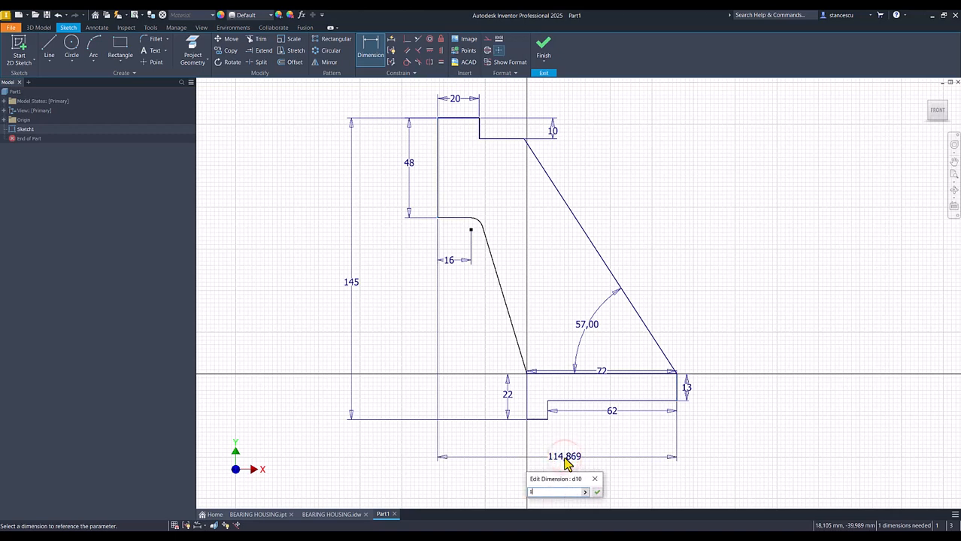
{"action": "type", "text": "106"}
{"action": "key", "text": "Return"}
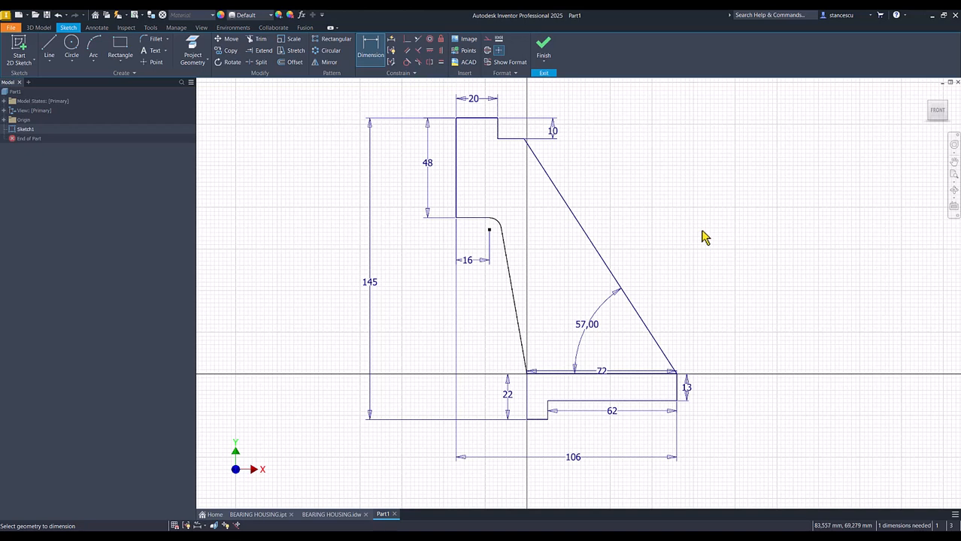
{"action": "left_click", "coordinate": [503, 241]}
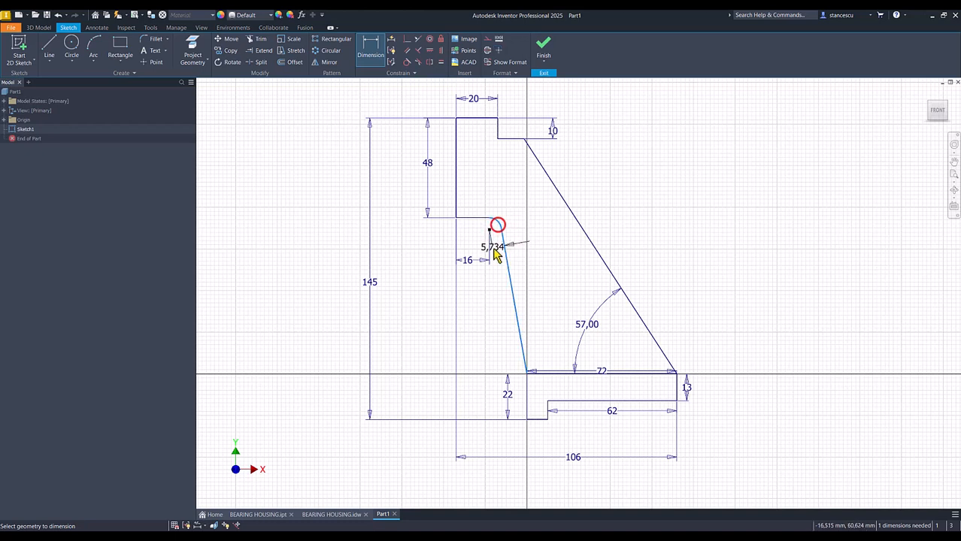
{"action": "key", "text": "Escape"}
{"action": "key", "text": "Escape"}
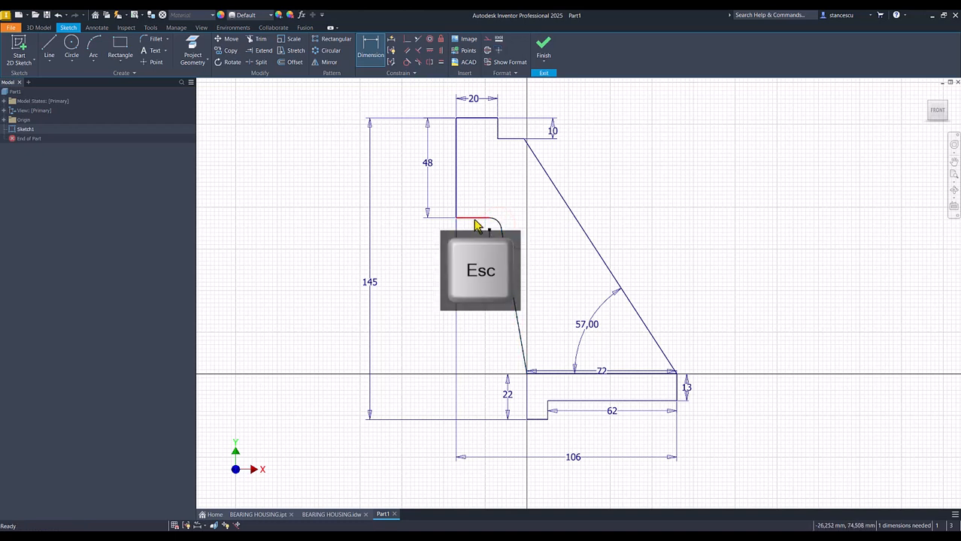
Try to apply a tangent constraint between the small arc and the slanted line running down to the origin
{"action": "left_click", "coordinate": [407, 61]}
{"action": "left_click", "coordinate": [502, 234]}
{"action": "left_click", "coordinate": [502, 233]}
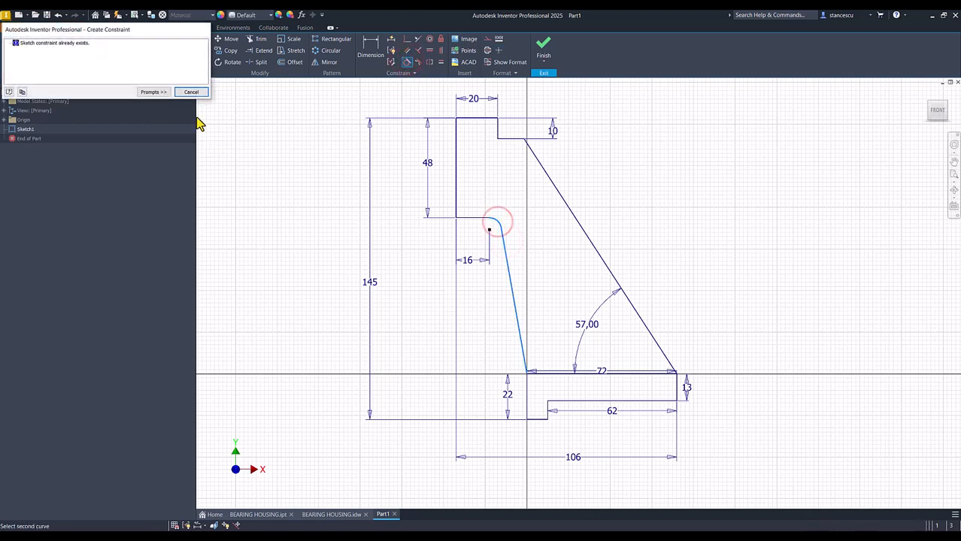
{"action": "left_click", "coordinate": [190, 92]}
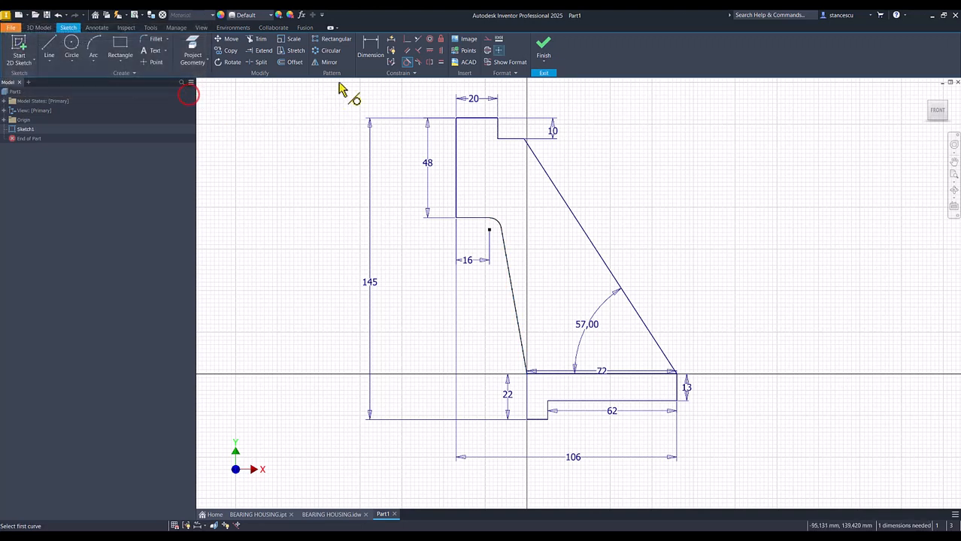
Add the sketch's missing dimension with Auto Dimension, keeping both dimensions and constraints enabled
{"action": "left_click", "coordinate": [392, 40]}
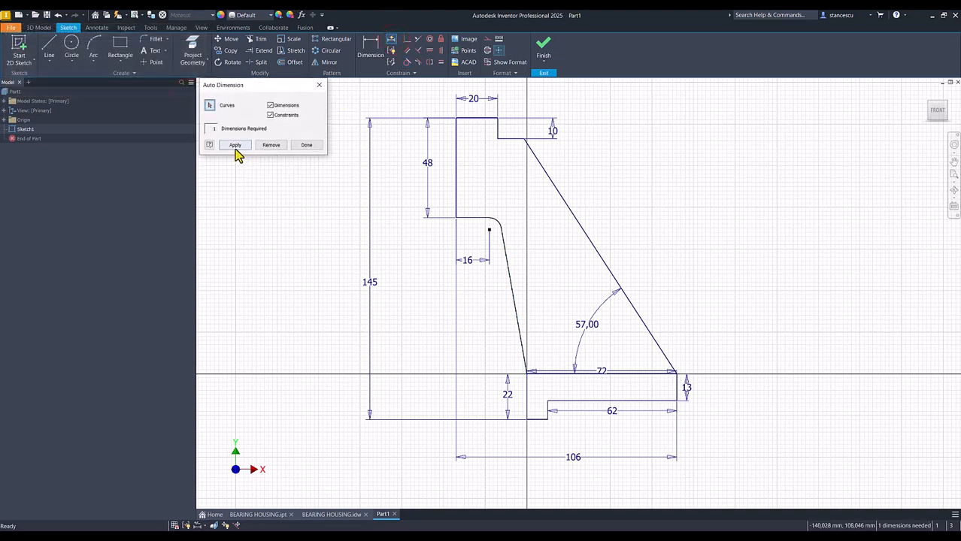
{"action": "left_click", "coordinate": [234, 145]}
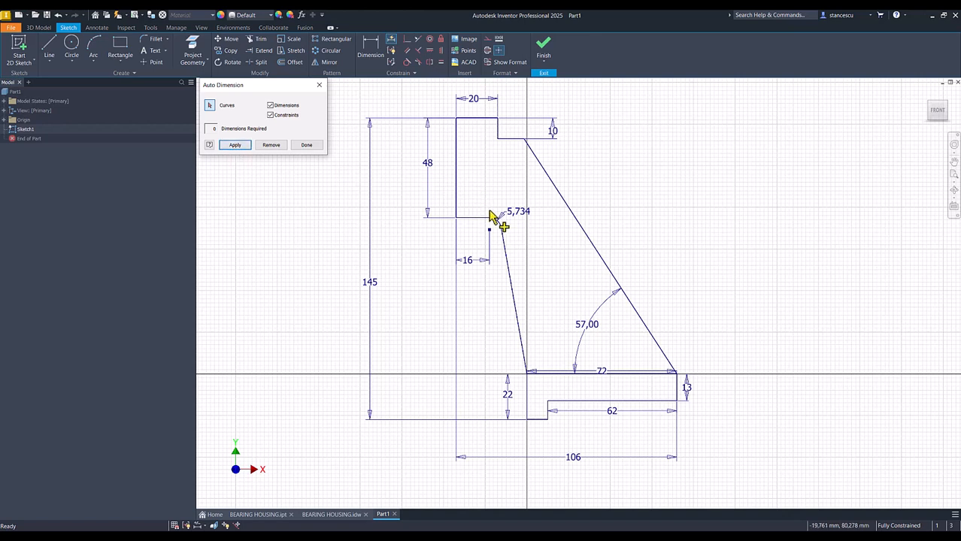
{"action": "left_click", "coordinate": [305, 146]}
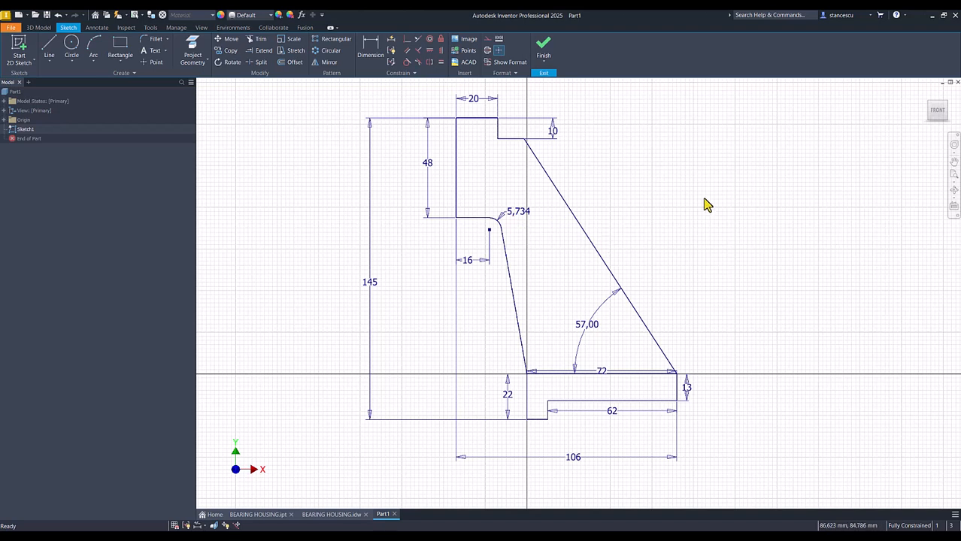
Set the small arc's radius to 4 mm and move the base's 72 mm dimension clear above its upper edge
{"action": "double_click", "coordinate": [520, 213]}
{"action": "type", "text": "4"}
{"action": "key", "text": "Return"}
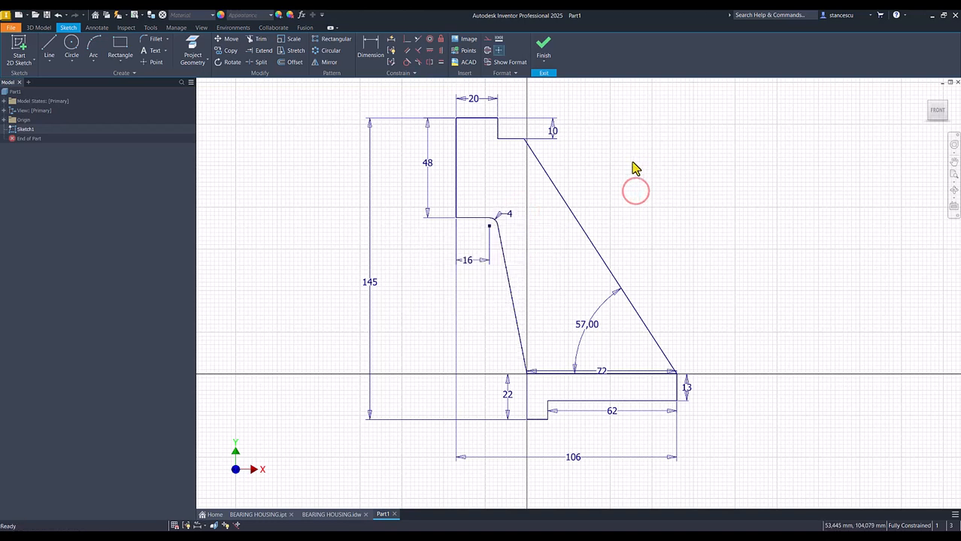
{"action": "key", "text": "Escape"}
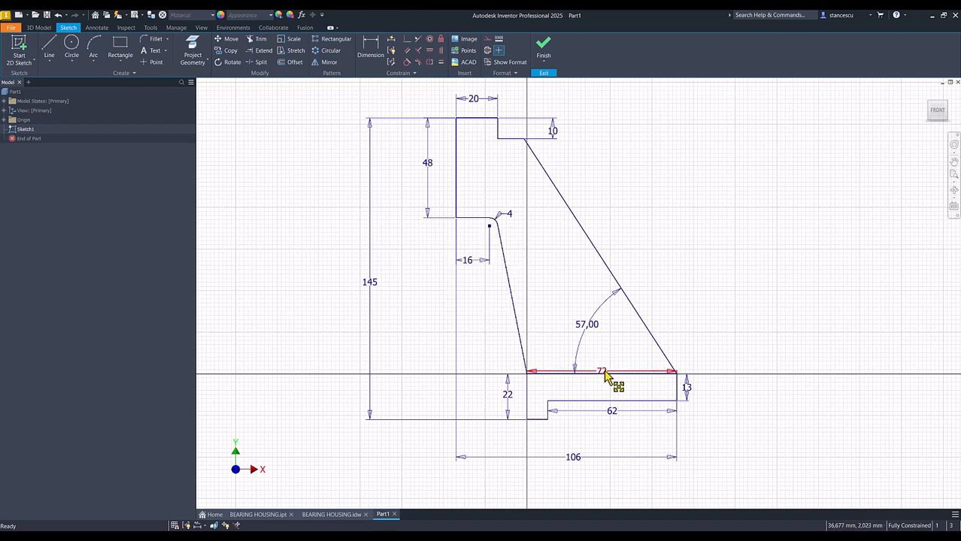
{"action": "left_click_drag", "start_coordinate": [607, 369], "coordinate": [604, 346]}
{"action": "left_click", "coordinate": [671, 232]}
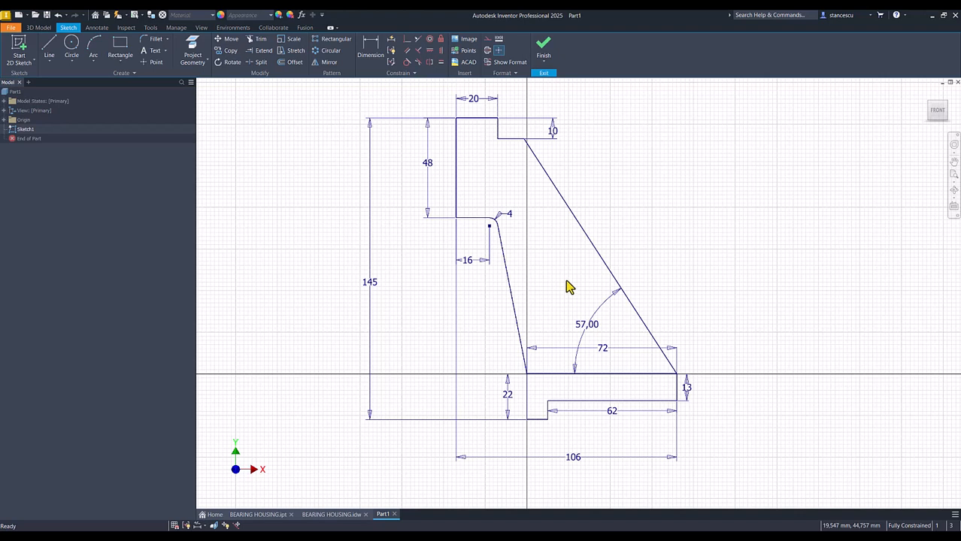
Sketch a 16 mm horizontal line from the support's long vertical edge, continued by a tangent arc and a slanted line to the base's upper edge
{"action": "left_click", "coordinate": [49, 47]}
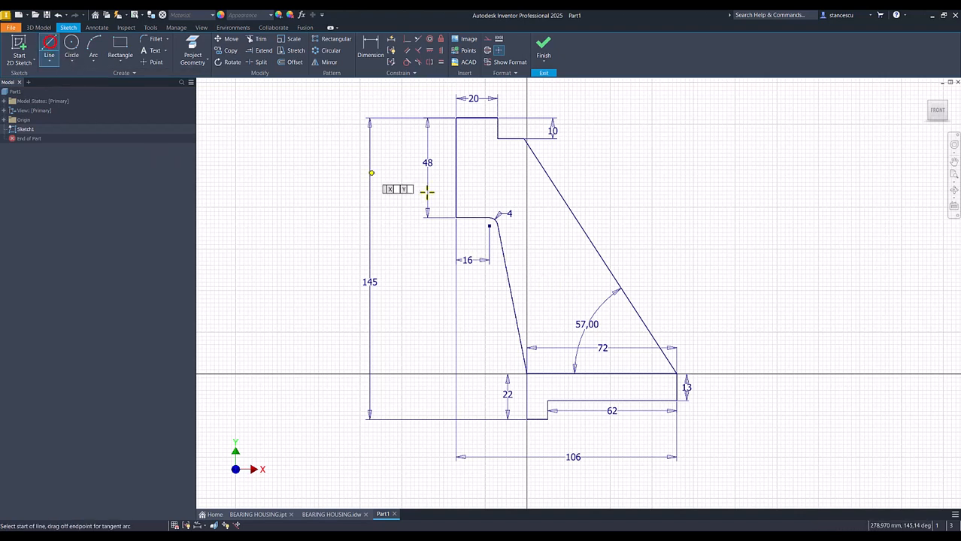
{"action": "left_click", "coordinate": [456, 199]}
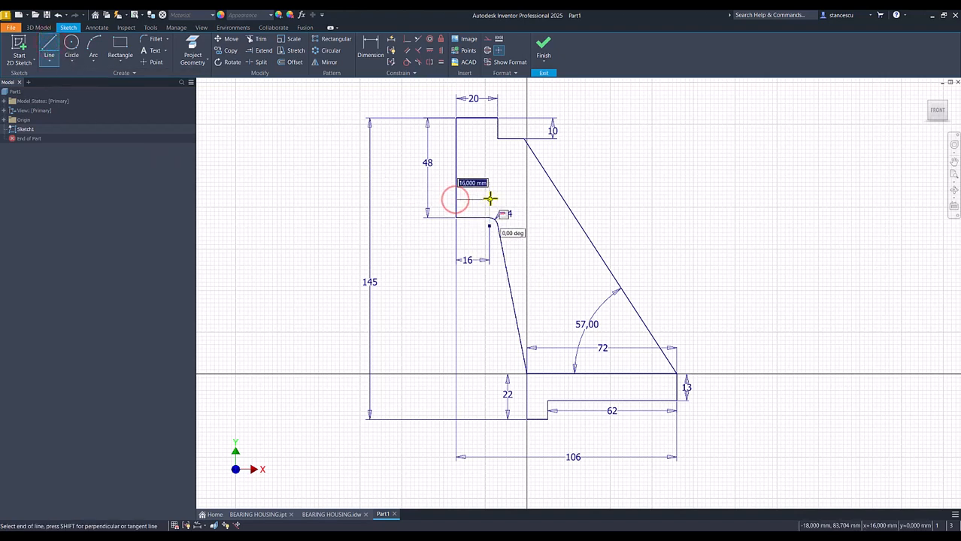
{"action": "left_click", "coordinate": [489, 200]}
{"action": "left_click_drag", "start_coordinate": [489, 200], "coordinate": [511, 215]}
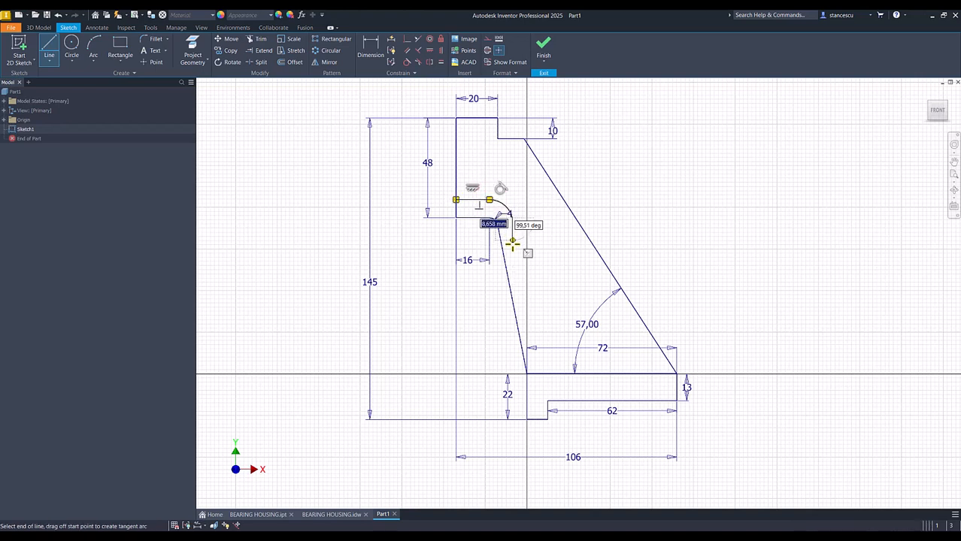
{"action": "left_click", "coordinate": [546, 373]}
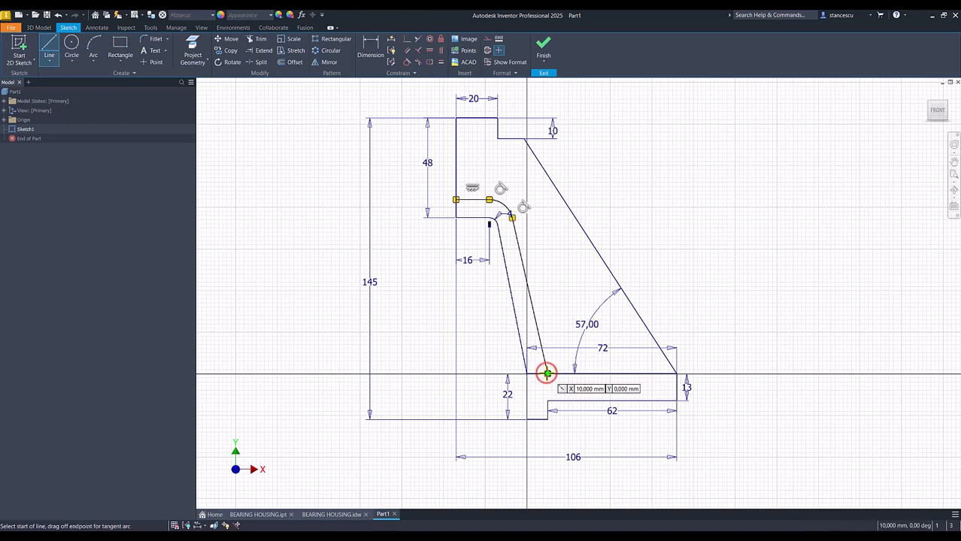
{"action": "key", "text": "Escape"}
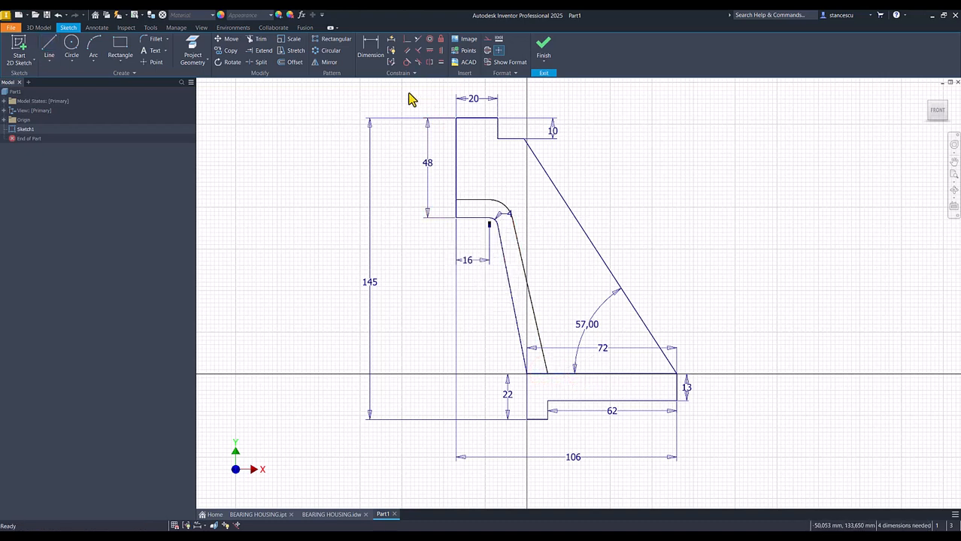
Apply a parallel constraint between the original slanted line and the new slanted line beside it
{"action": "left_click", "coordinate": [406, 51]}
{"action": "left_click", "coordinate": [504, 280]}
{"action": "left_click", "coordinate": [525, 281]}
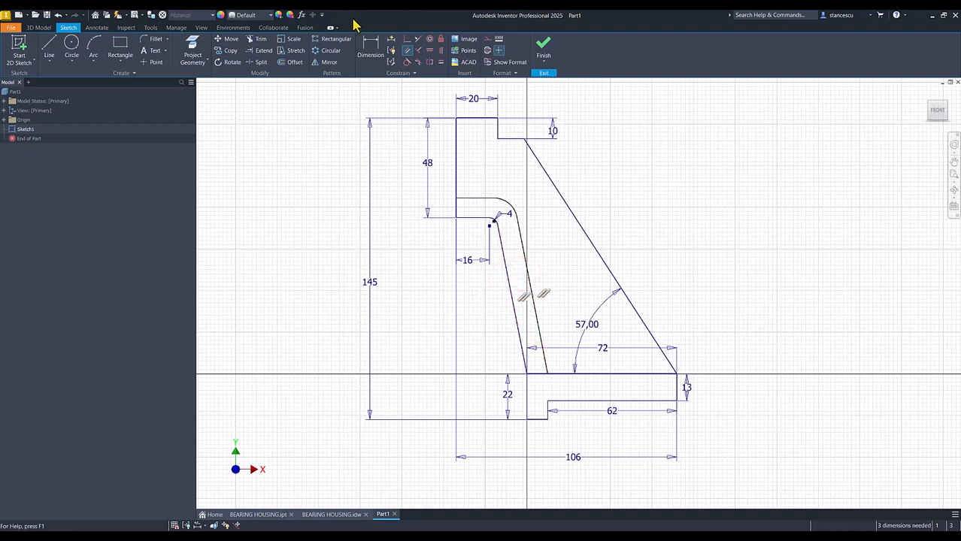
Dimension the distance between the two parallel slanted lines to 7 mm
{"action": "left_click", "coordinate": [368, 47]}
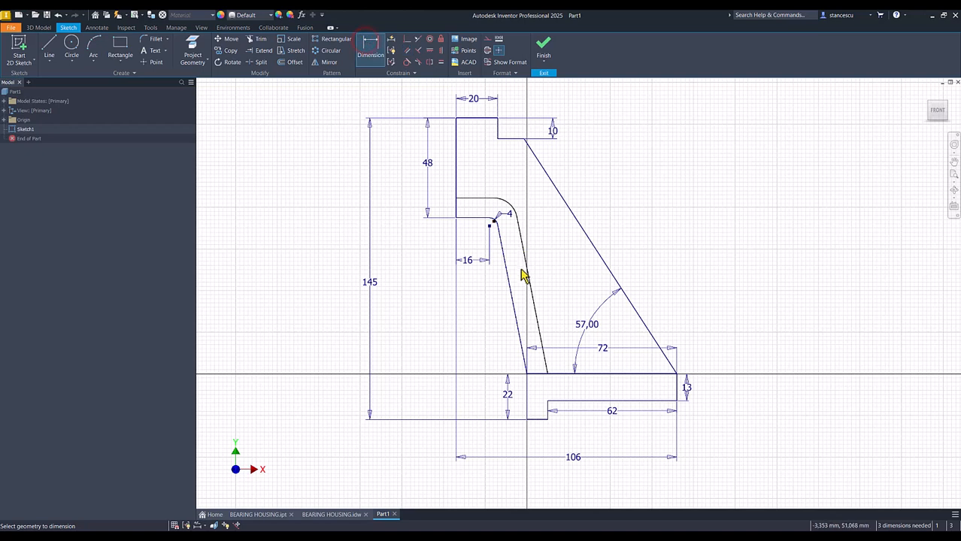
{"action": "left_click", "coordinate": [509, 288]}
{"action": "left_click", "coordinate": [530, 284]}
{"action": "left_click", "coordinate": [544, 277]}
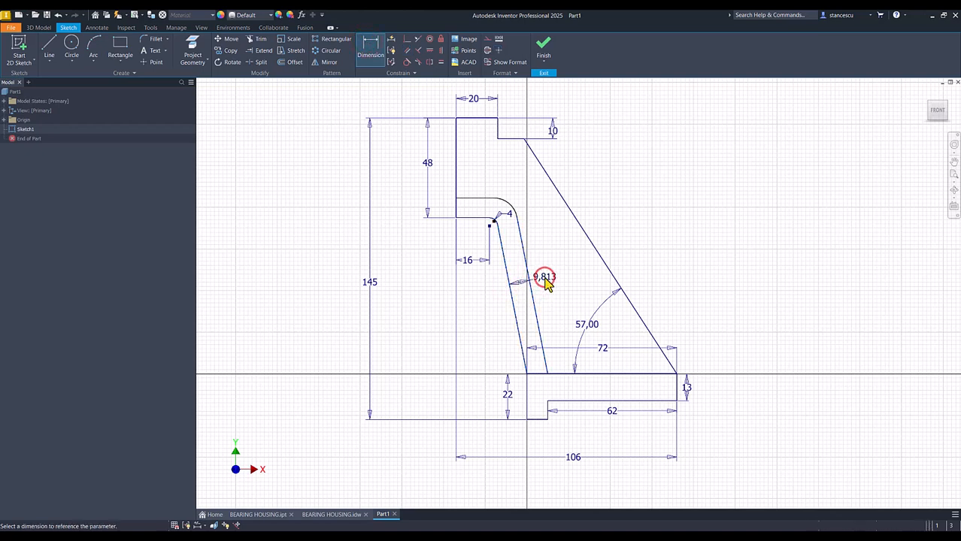
{"action": "type", "text": "7"}
{"action": "key", "text": "Return"}
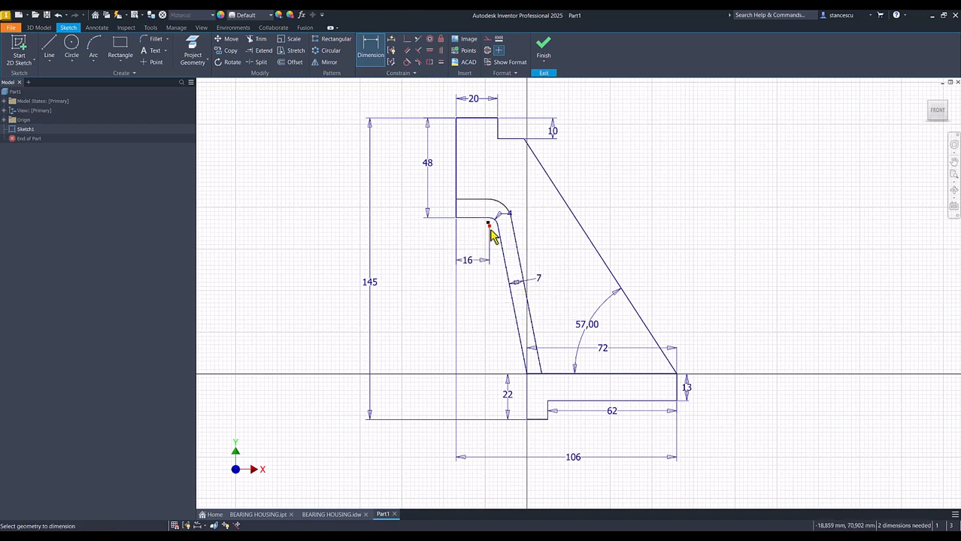
Make the center points of the two arcs coincident
{"action": "left_click", "coordinate": [407, 39]}
{"action": "left_click", "coordinate": [489, 224]}
{"action": "left_click", "coordinate": [490, 228]}
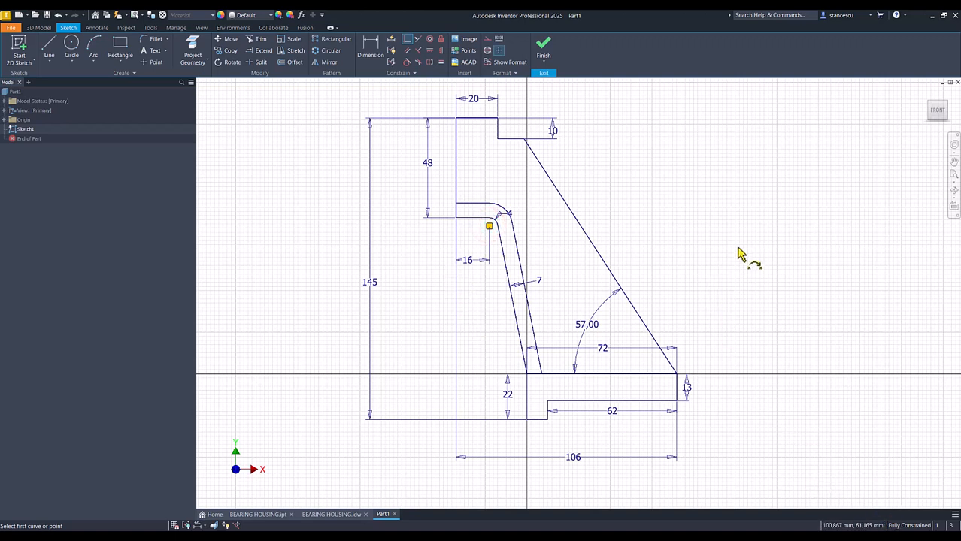
{"action": "key", "text": "Escape"}
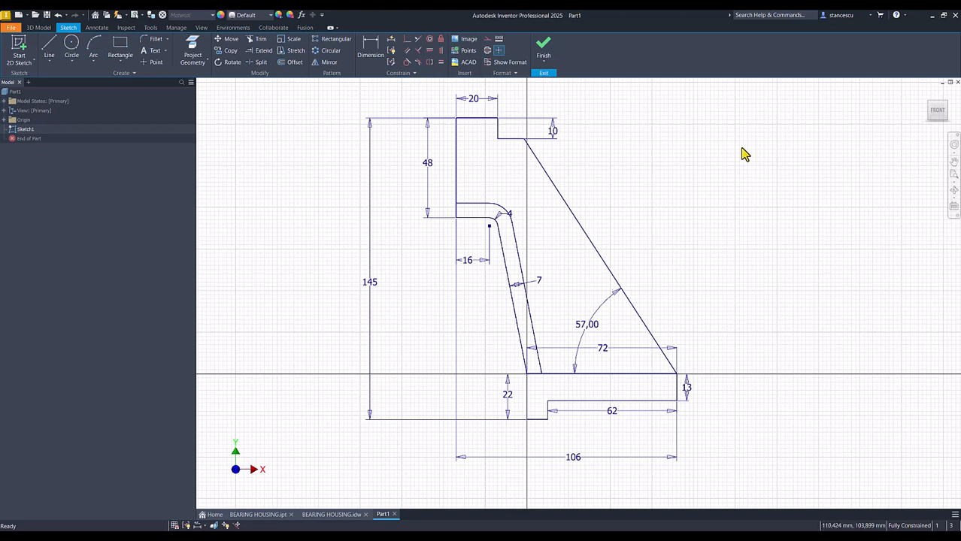
Finish the side-profile sketch and show the whole part in the isometric home view
{"action": "left_click", "coordinate": [544, 47]}
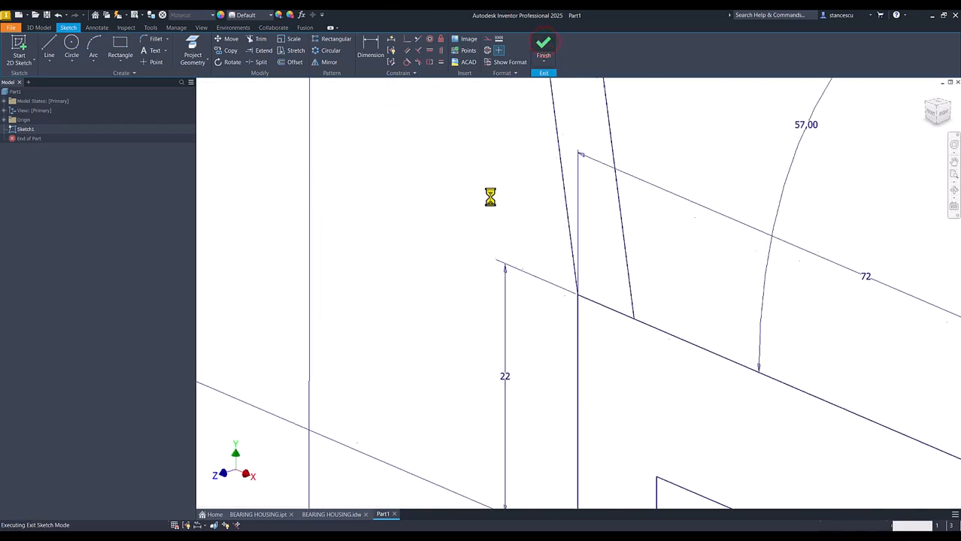
{"action": "key", "text": "Num_Lock"}
{"action": "key", "text": "F6"}
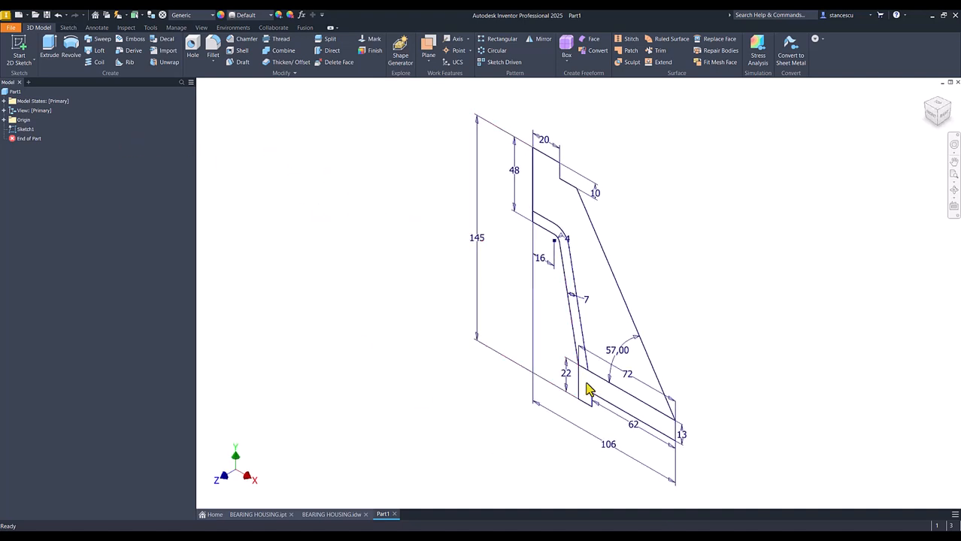
Switch to the BEARING HOUSING.idw drawing to examine the housing's remaining dimensions
{"action": "left_click", "coordinate": [332, 514]}
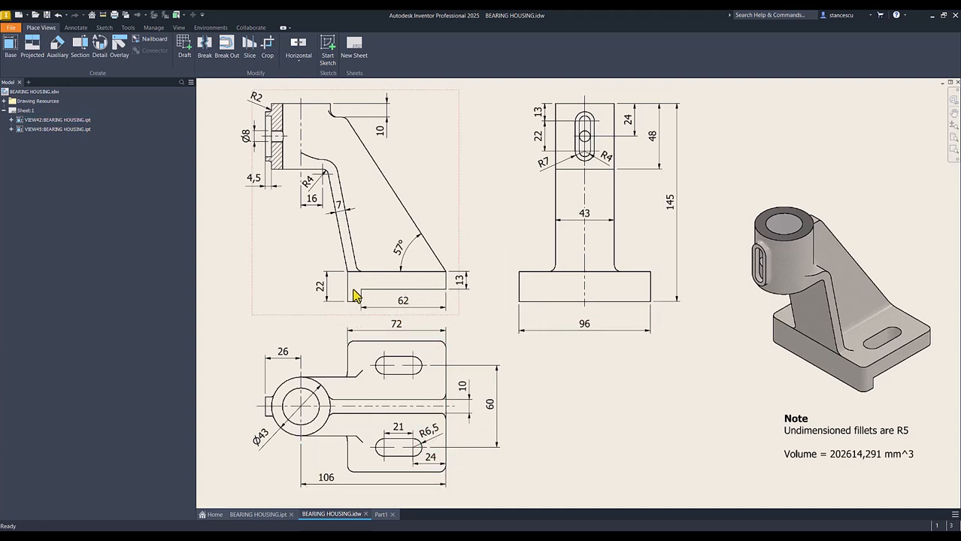
Return to Part1 and extrude the base plate profile symmetrically to a total width of 96 mm
{"action": "left_click", "coordinate": [380, 515]}
{"action": "left_click", "coordinate": [382, 303]}
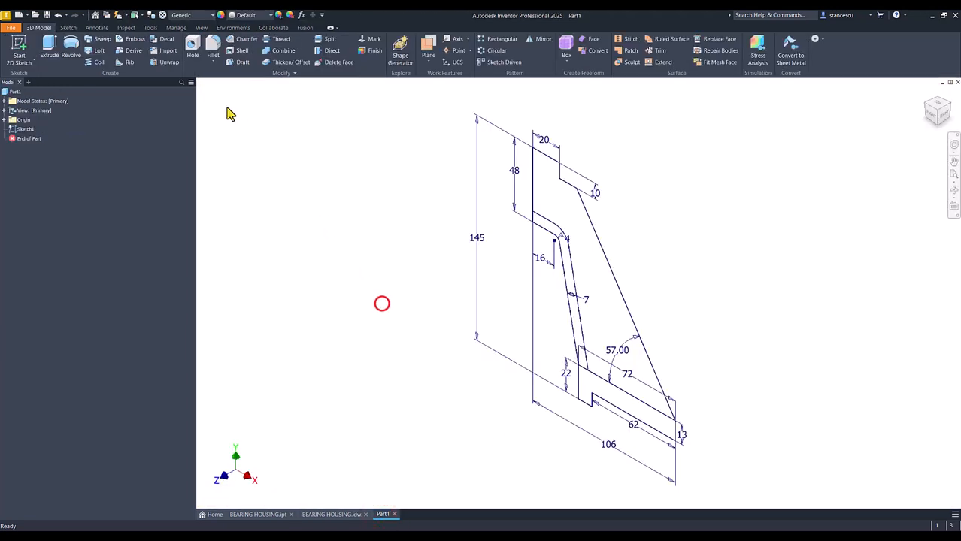
{"action": "left_click", "coordinate": [54, 46]}
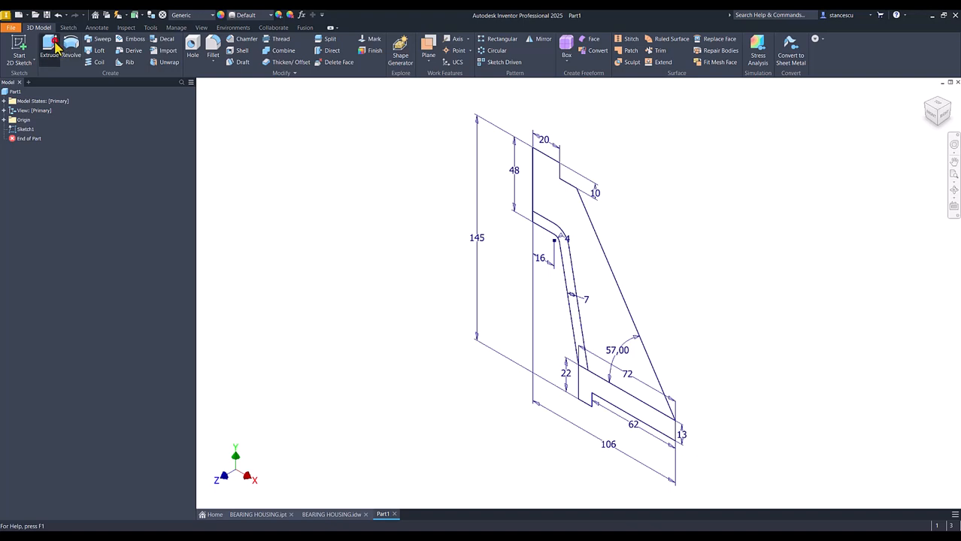
{"action": "left_click", "coordinate": [591, 380]}
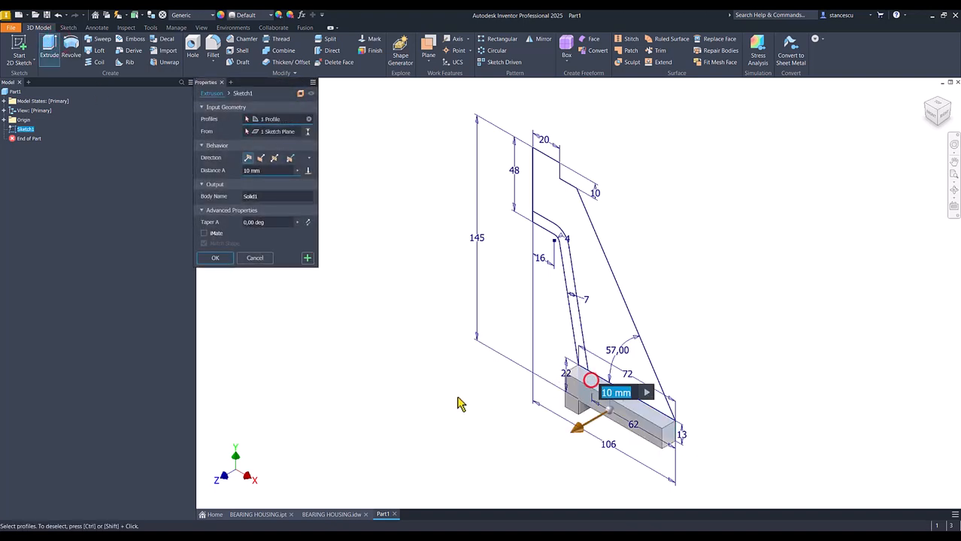
{"action": "left_click", "coordinate": [275, 158]}
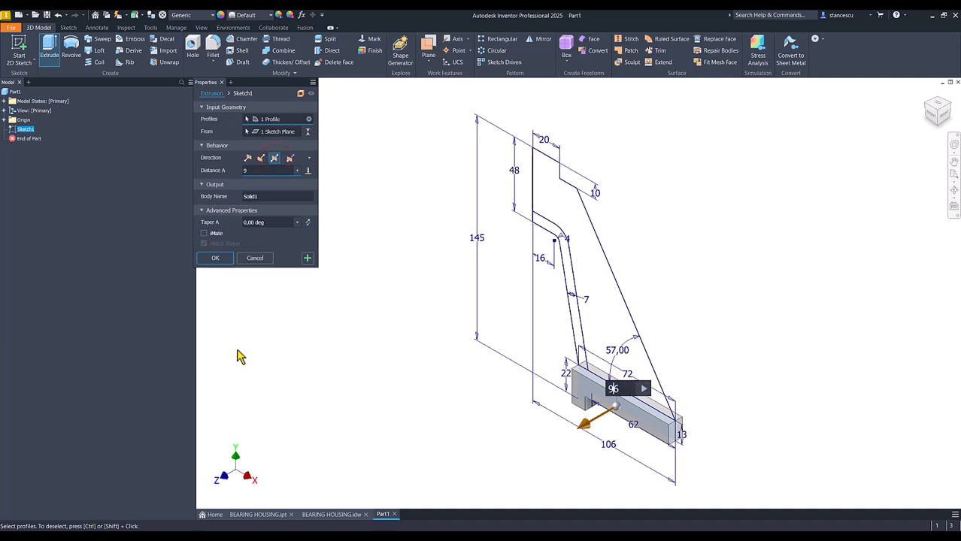
{"action": "key", "text": "Return"}
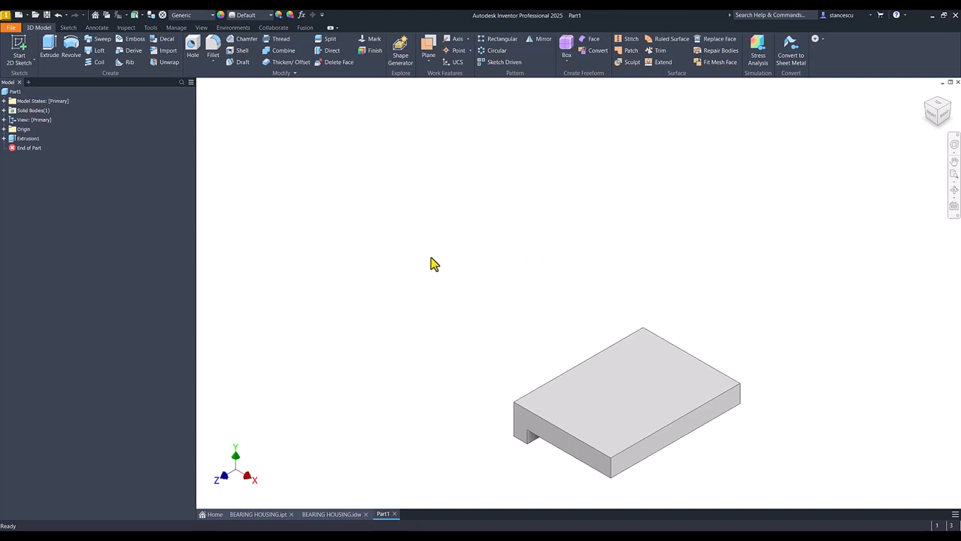
Share the side-profile sketch used by the base extrusion so its other profiles can be reused
{"action": "left_click", "coordinate": [3, 138]}
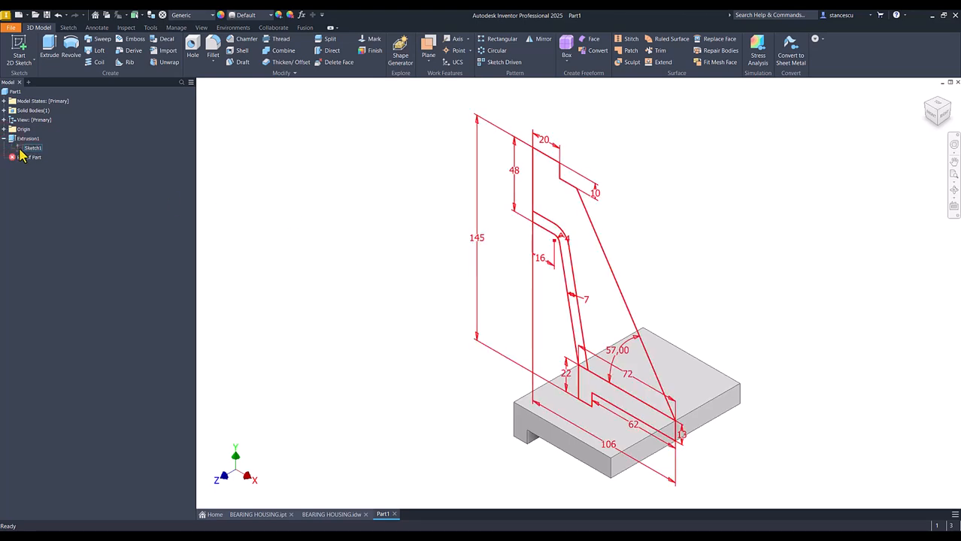
{"action": "left_click", "coordinate": [21, 150]}
{"action": "right_click", "coordinate": [21, 149]}
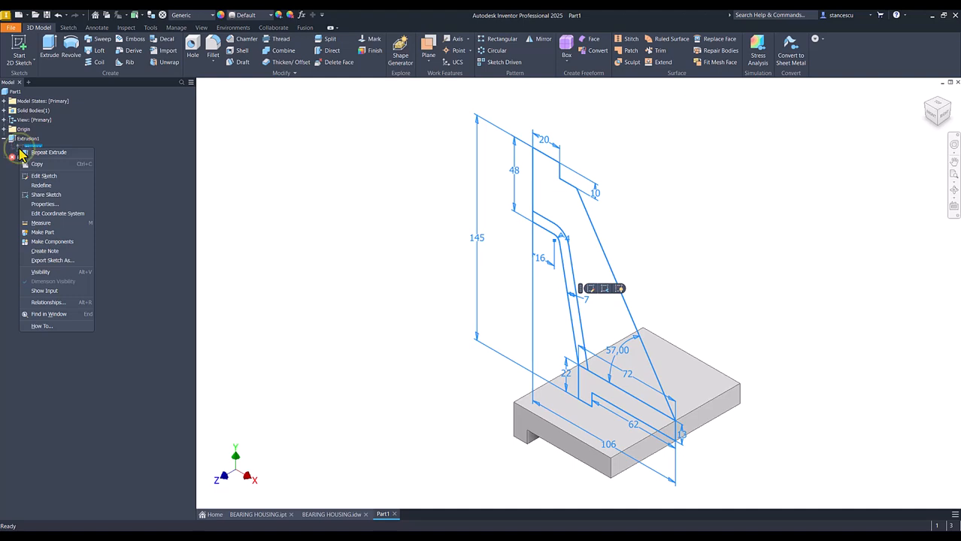
{"action": "left_click", "coordinate": [45, 195]}
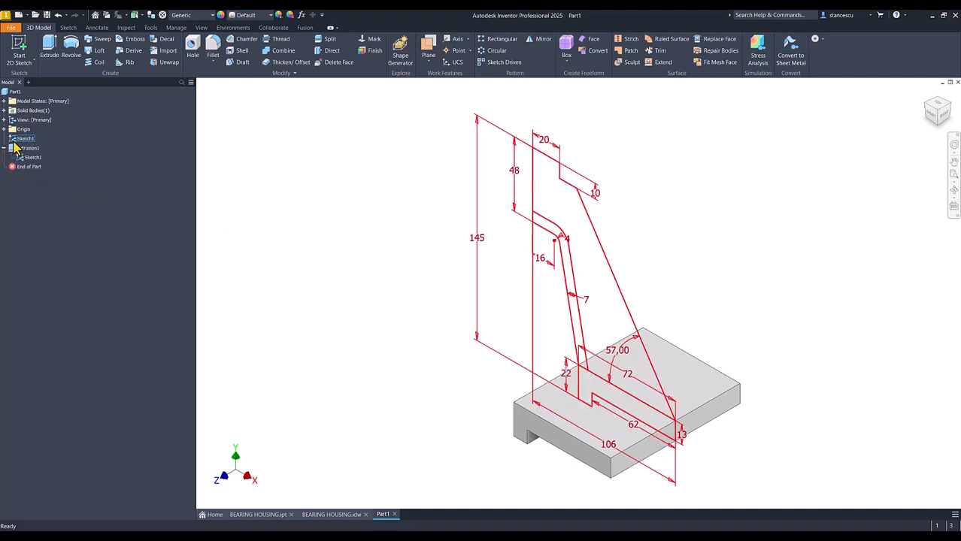
{"action": "left_click", "coordinate": [310, 213]}
{"action": "left_click", "coordinate": [194, 183]}
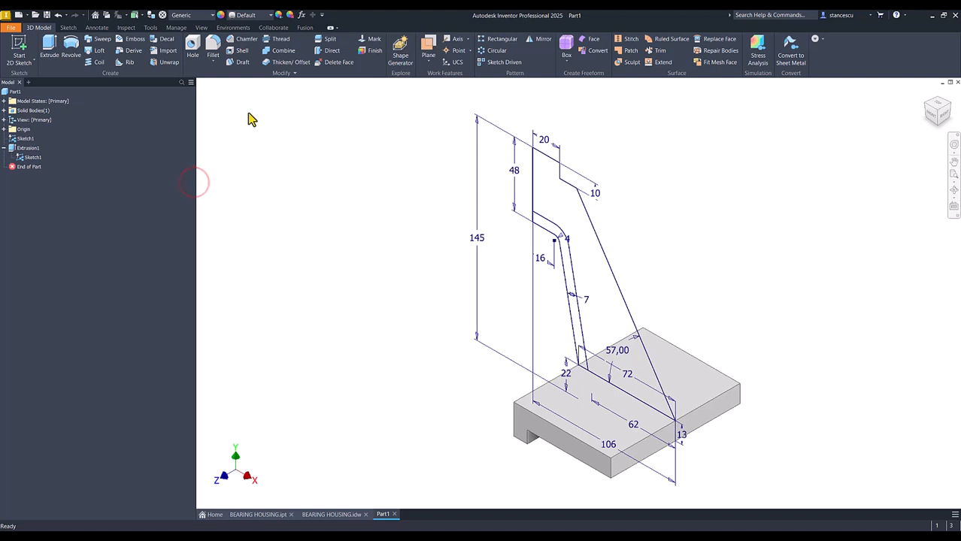
Extrude the slanted 7 mm wall profile symmetrically by 50 mm, joined to the base
{"action": "left_click", "coordinate": [50, 46]}
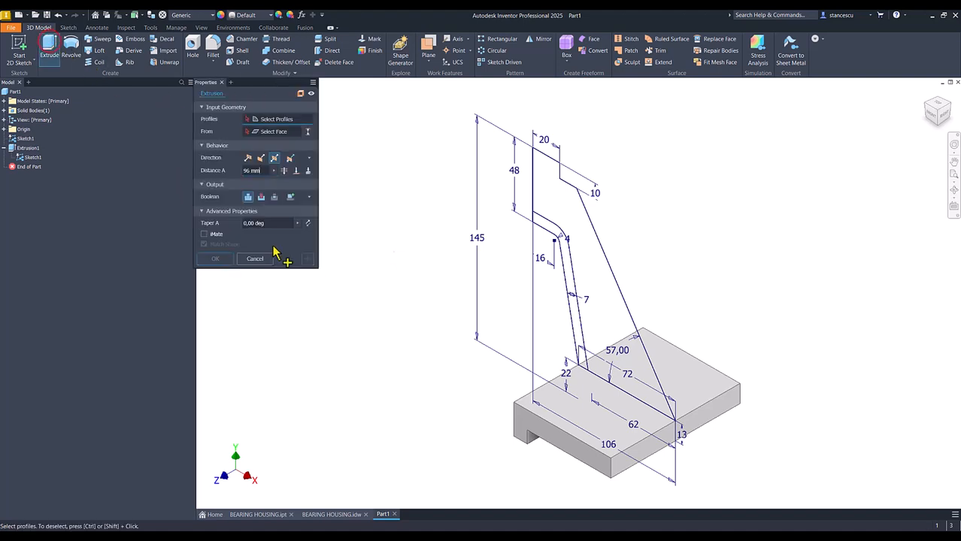
{"action": "left_click", "coordinate": [568, 262]}
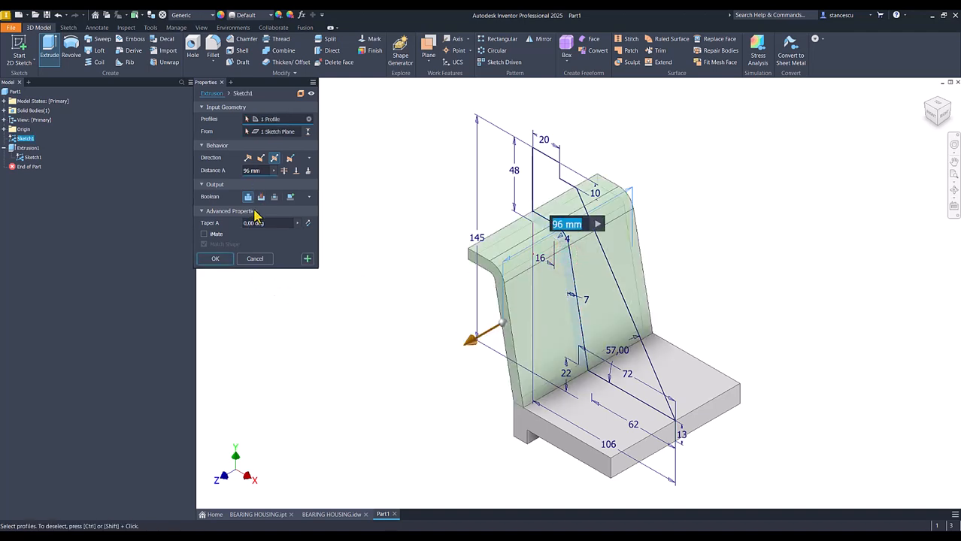
{"action": "key", "text": "Return"}
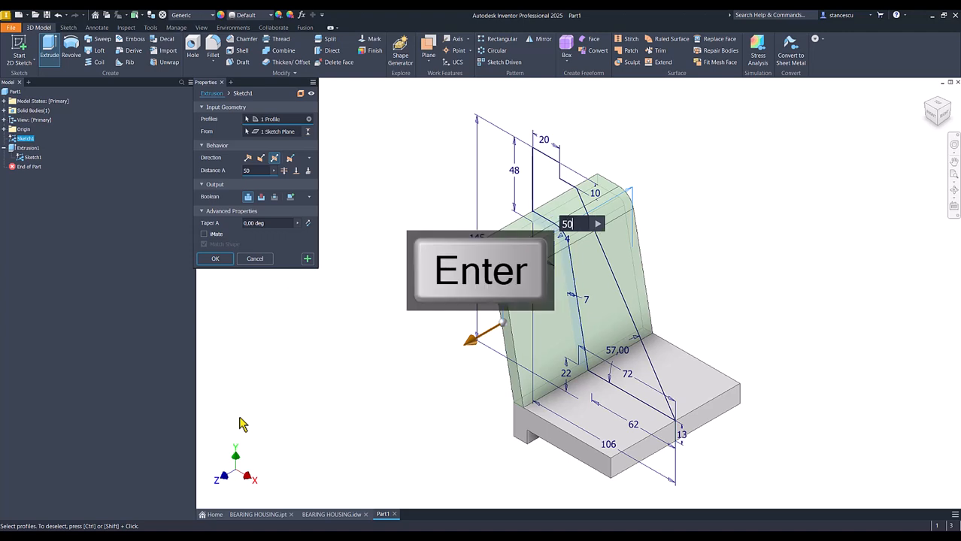
Check the upright's width in the BEARING HOUSING.idw drawing and set the slanted wall's extrusion distance to 43 mm in Part1
{"action": "left_click", "coordinate": [327, 516]}
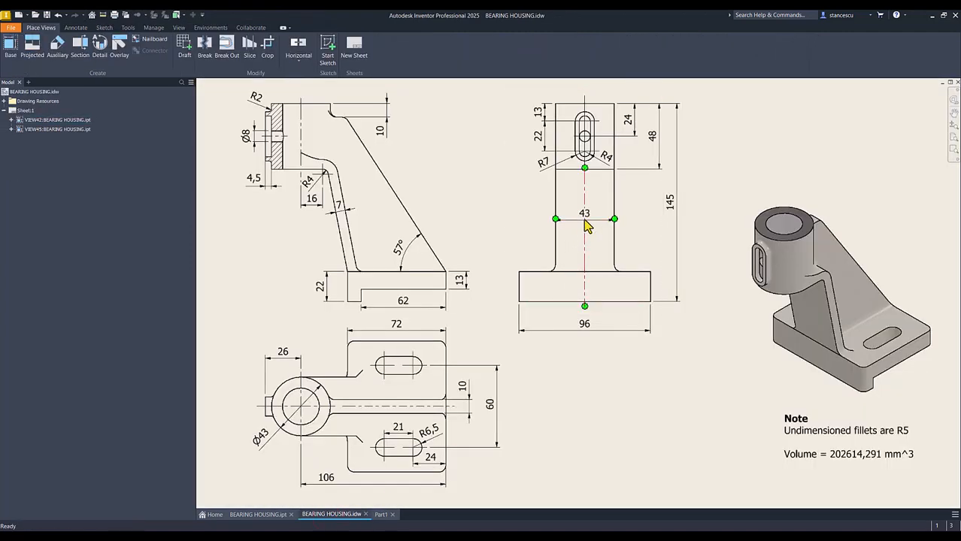
{"action": "left_click", "coordinate": [382, 514]}
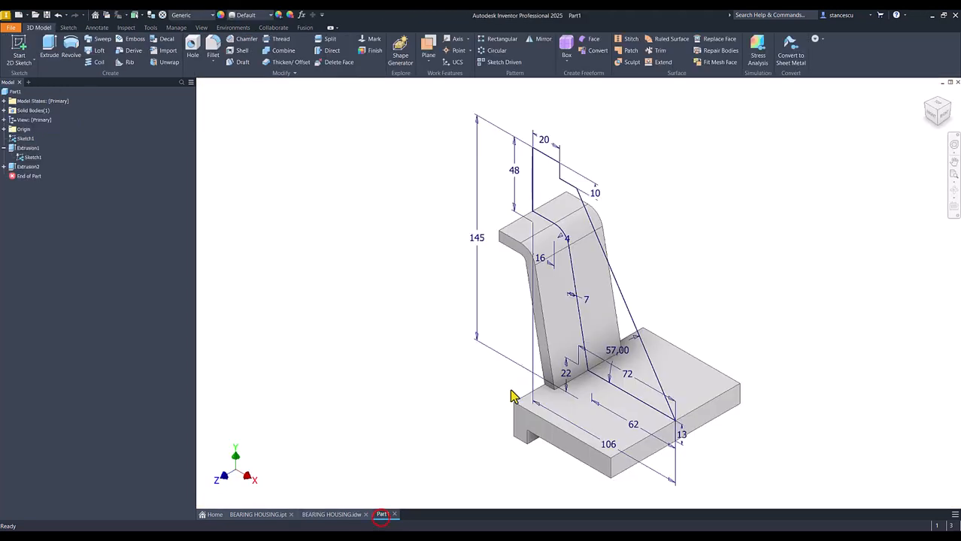
{"action": "double_click", "coordinate": [12, 170]}
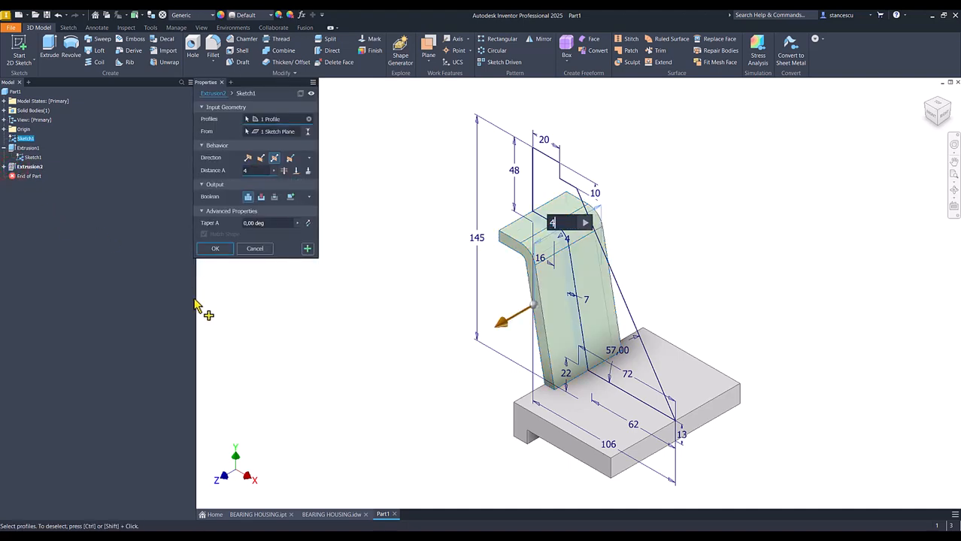
{"action": "key", "text": "Return"}
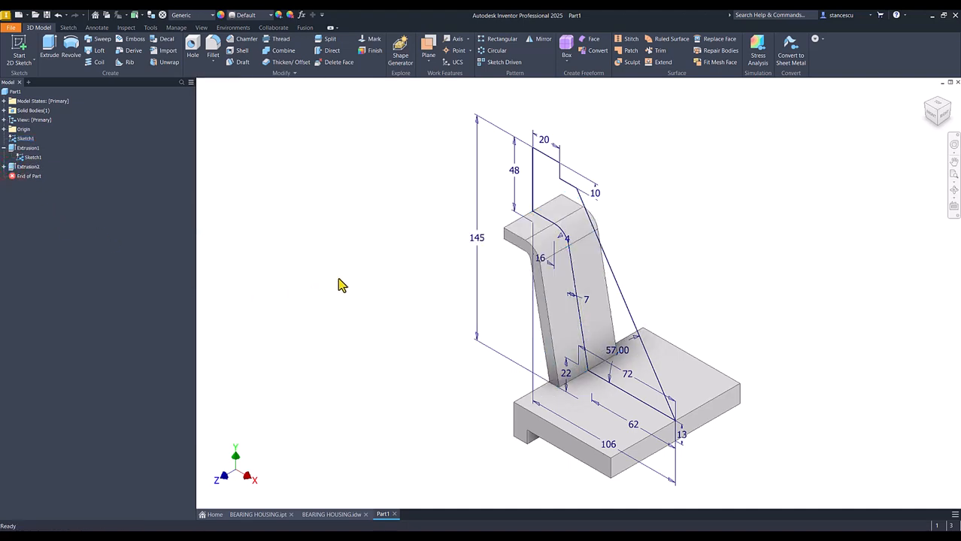
Check the rib thickness in the drawing and extrude the large rib profile symmetrically by 10 mm in Part1
{"action": "left_click", "coordinate": [325, 515]}
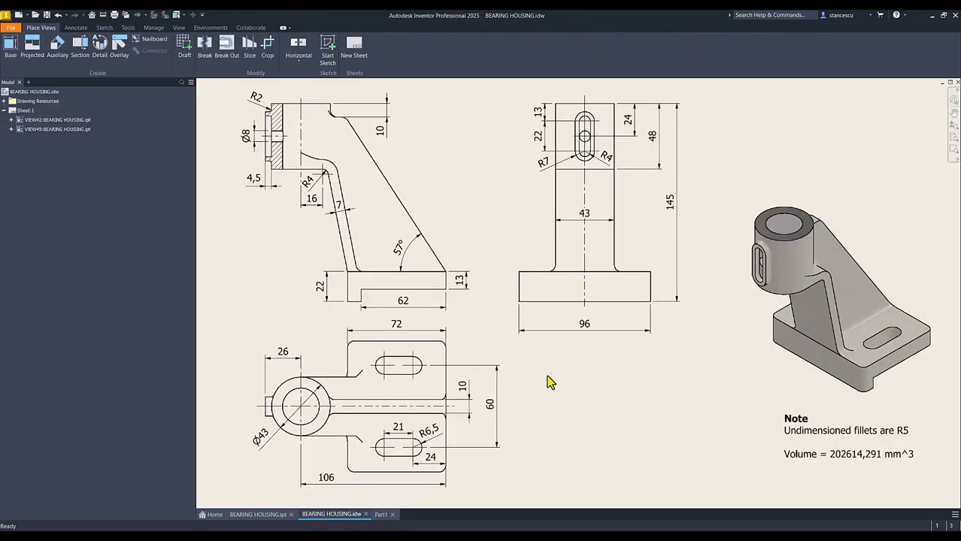
{"action": "left_click", "coordinate": [411, 413]}
{"action": "left_click", "coordinate": [381, 515]}
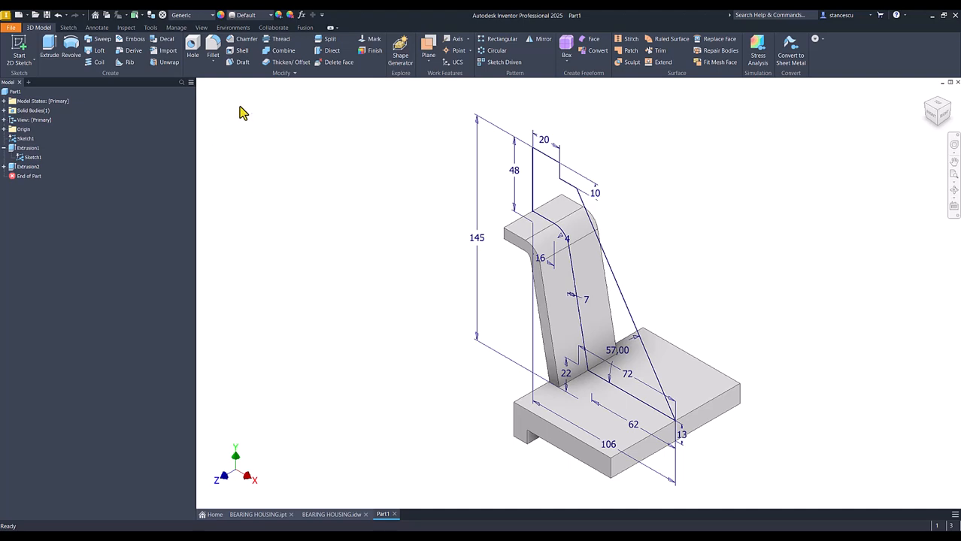
{"action": "left_click", "coordinate": [49, 49]}
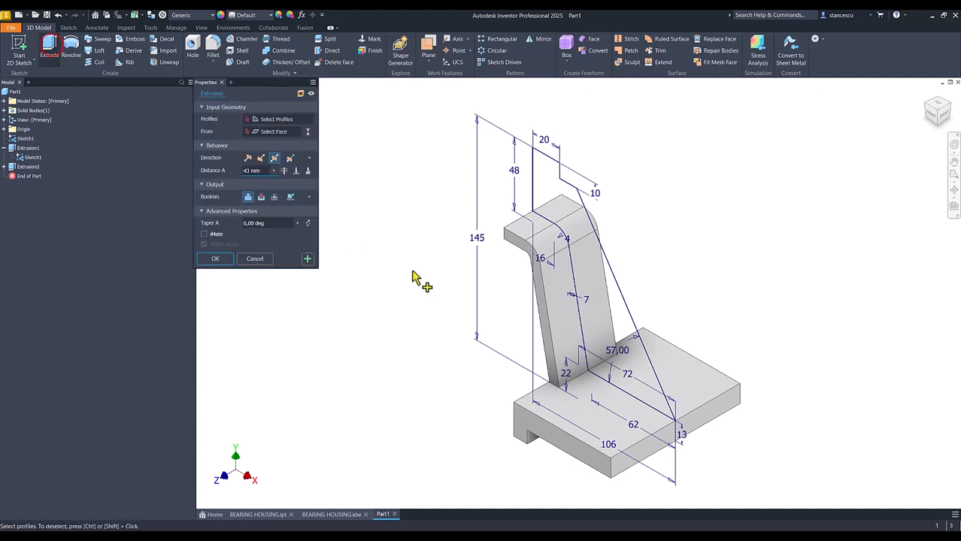
{"action": "left_click", "coordinate": [606, 294]}
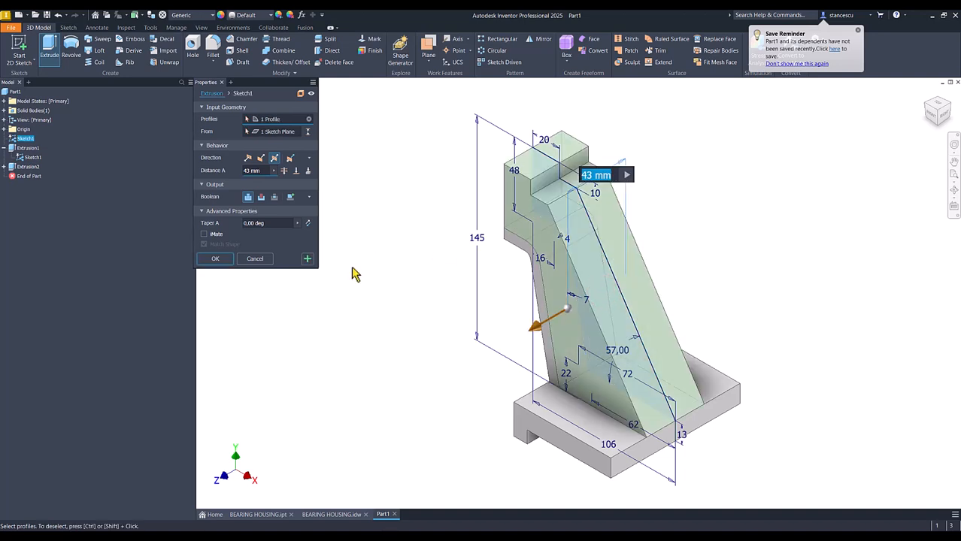
{"action": "type", "text": "10"}
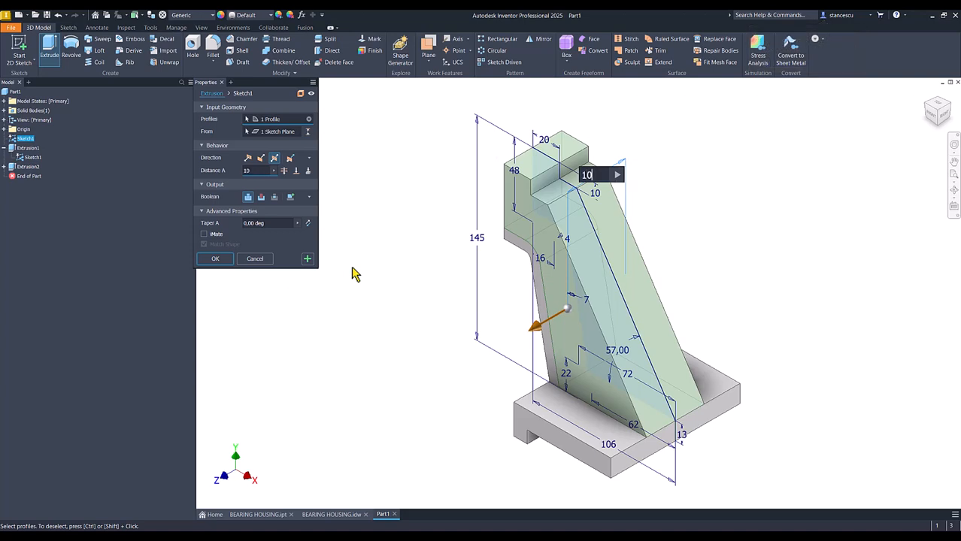
{"action": "left_click", "coordinate": [221, 263]}
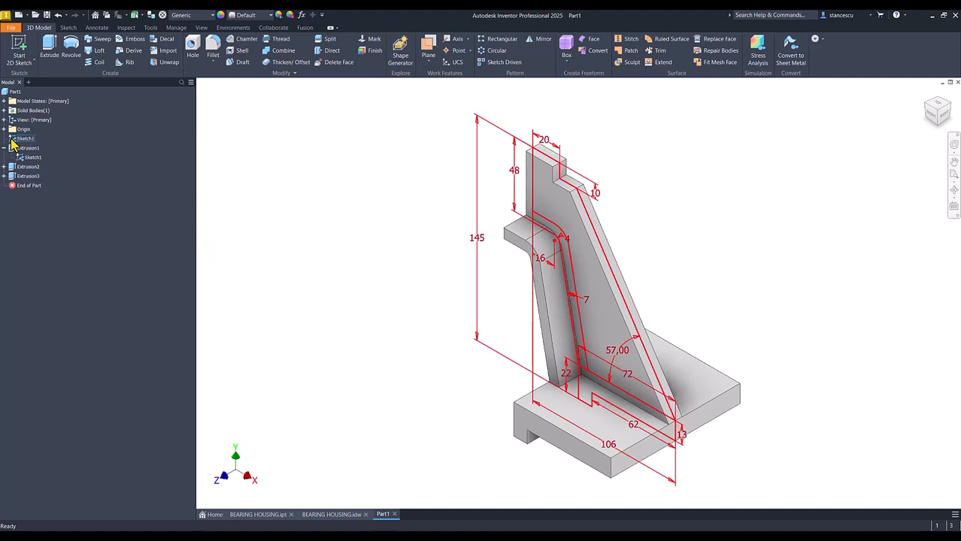
Hide the shared side-profile sketch
{"action": "right_click", "coordinate": [11, 140]}
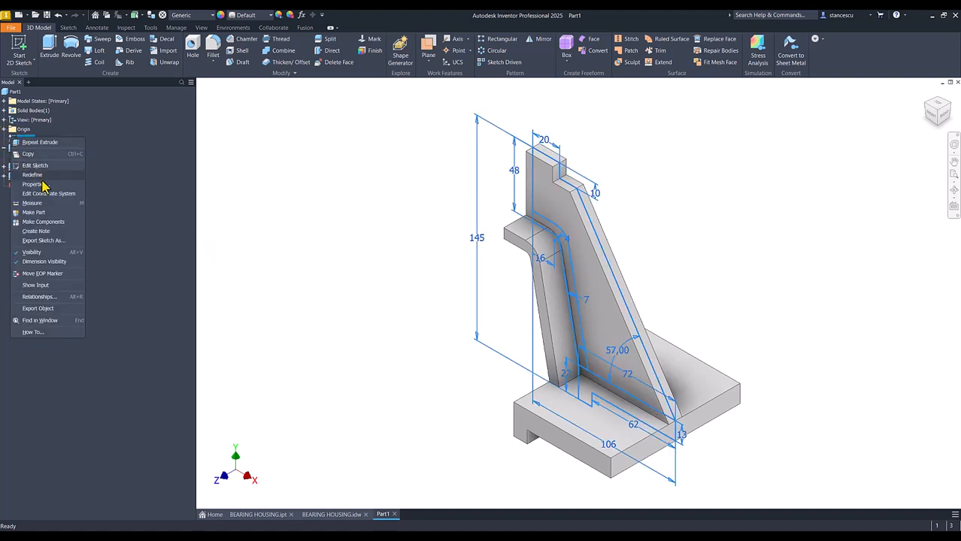
{"action": "left_click", "coordinate": [34, 252]}
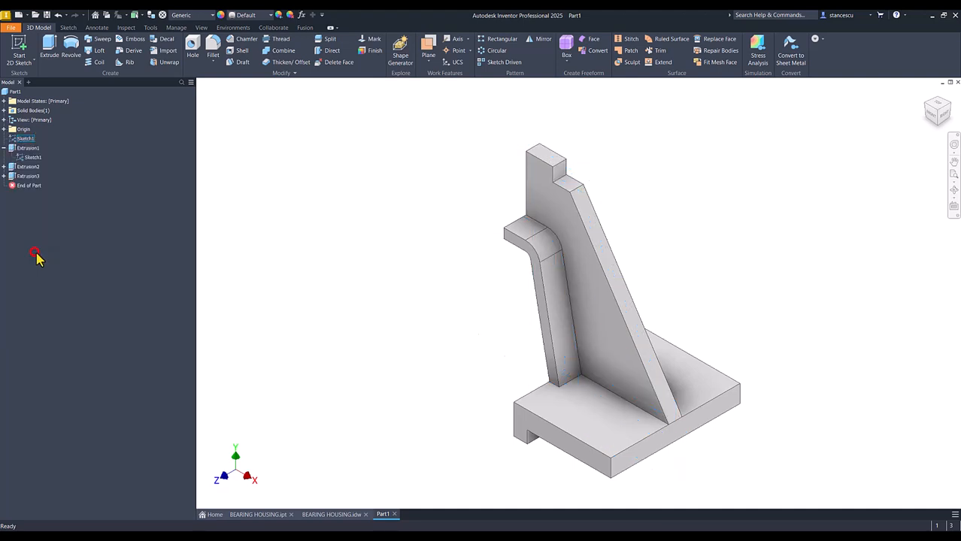
{"action": "left_click", "coordinate": [287, 228]}
After consulting the drawing, sketch a 43 mm diameter circle on the rib's top face, centered on the midpoint of its outer edge, and finish the sketch
{"action": "left_click", "coordinate": [335, 516]}
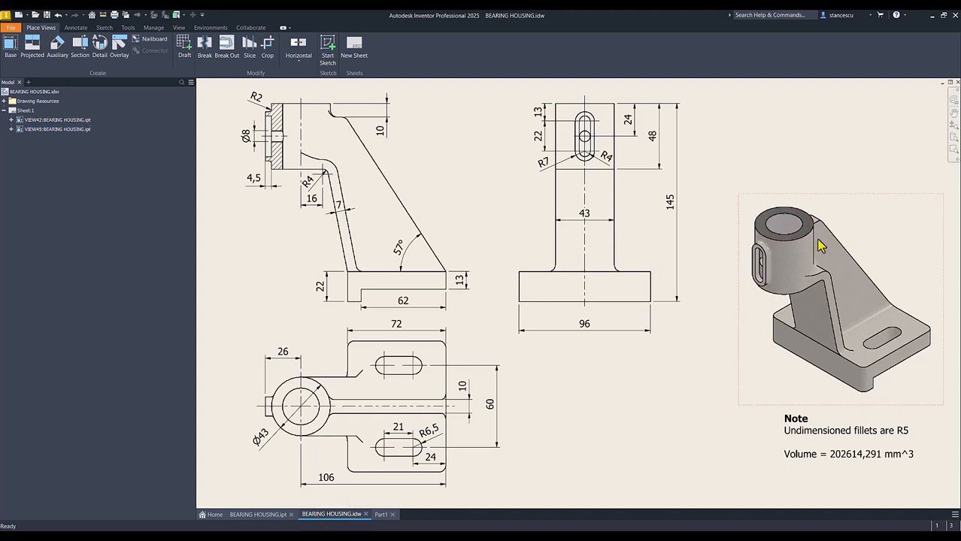
{"action": "left_click", "coordinate": [383, 515]}
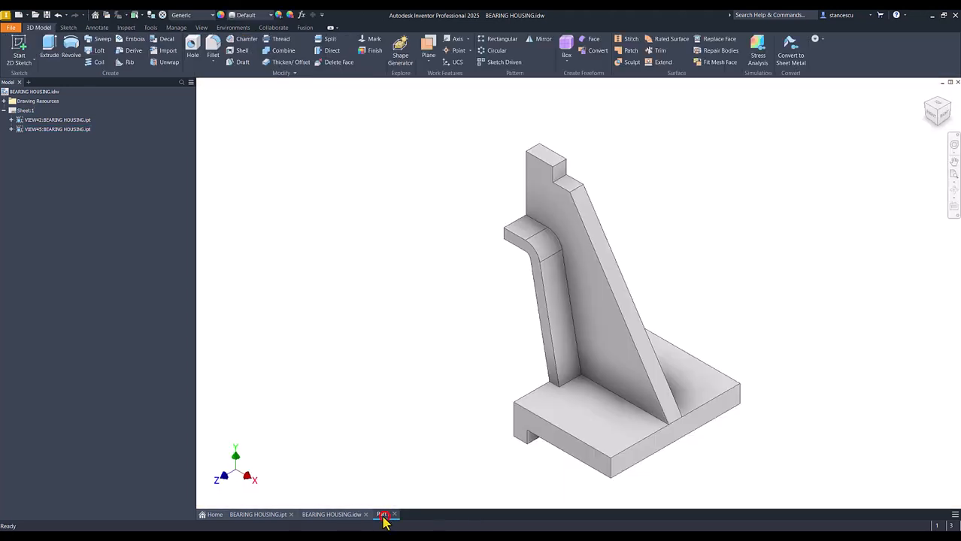
{"action": "left_click", "coordinate": [539, 154]}
{"action": "left_click", "coordinate": [591, 148]}
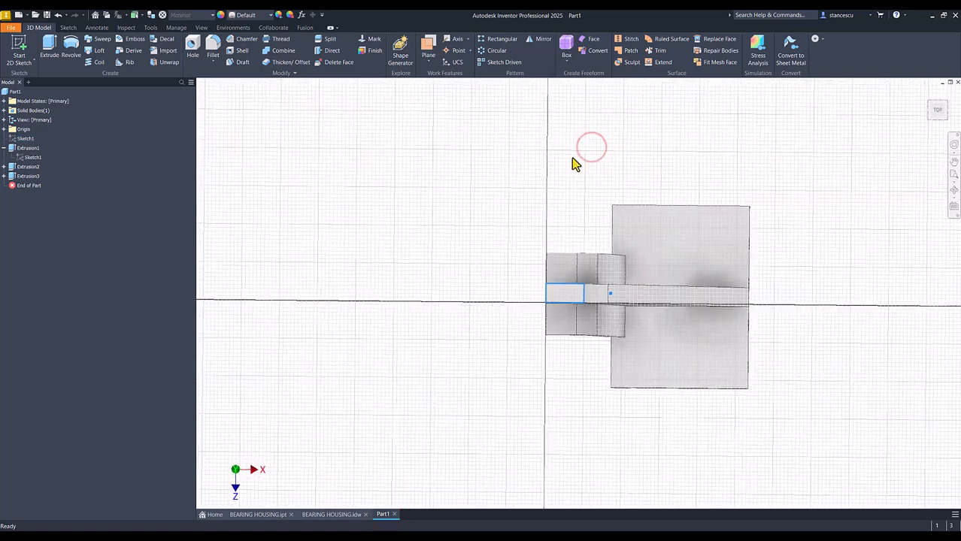
{"action": "left_click", "coordinate": [72, 44]}
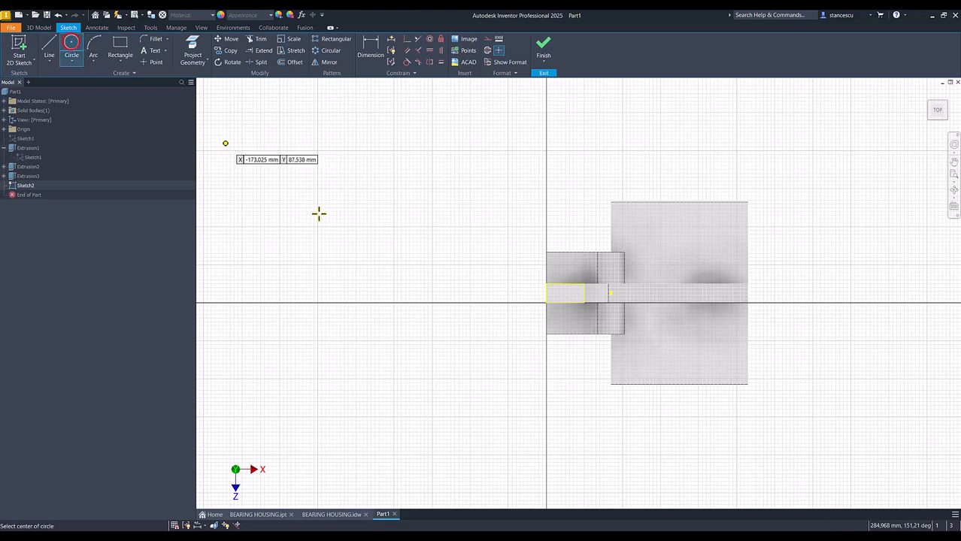
{"action": "left_click", "coordinate": [547, 293]}
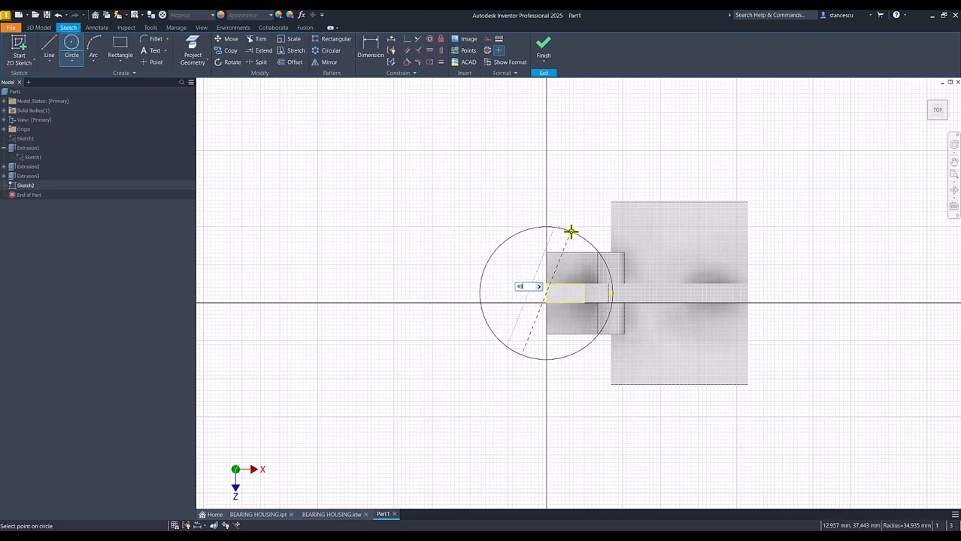
{"action": "type", "text": "43"}
{"action": "key", "text": "Return"}
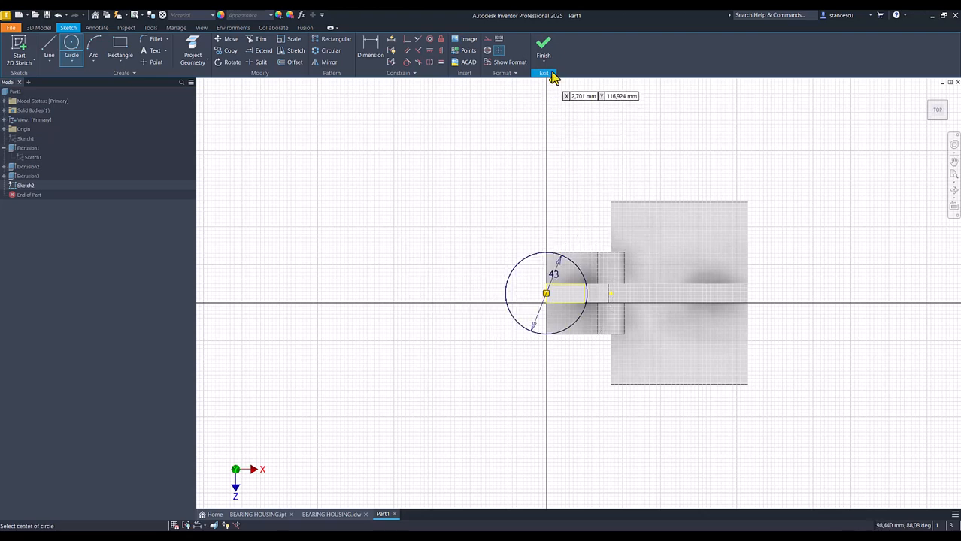
{"action": "scroll", "coordinate": [594, 281], "scroll_direction": "up", "scroll_amount": 3}
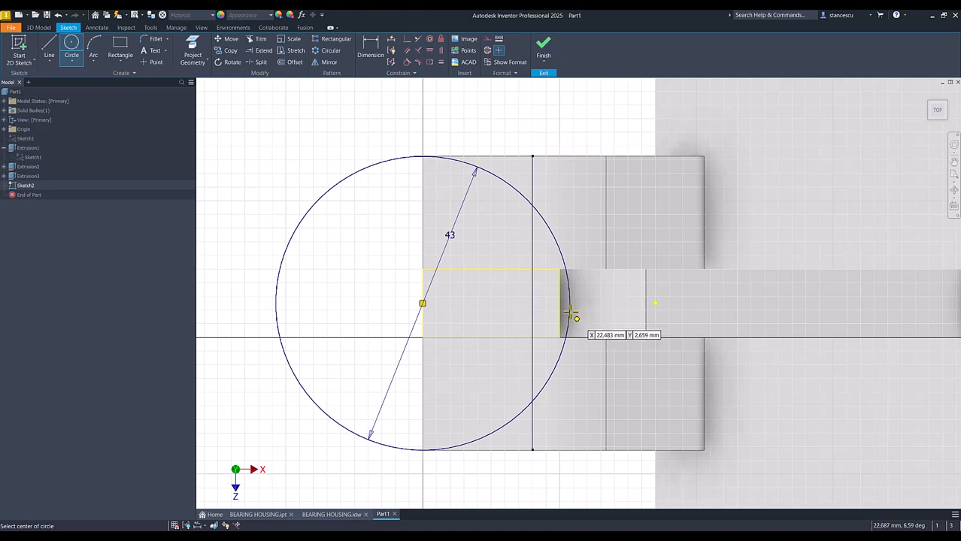
{"action": "left_click", "coordinate": [543, 53]}
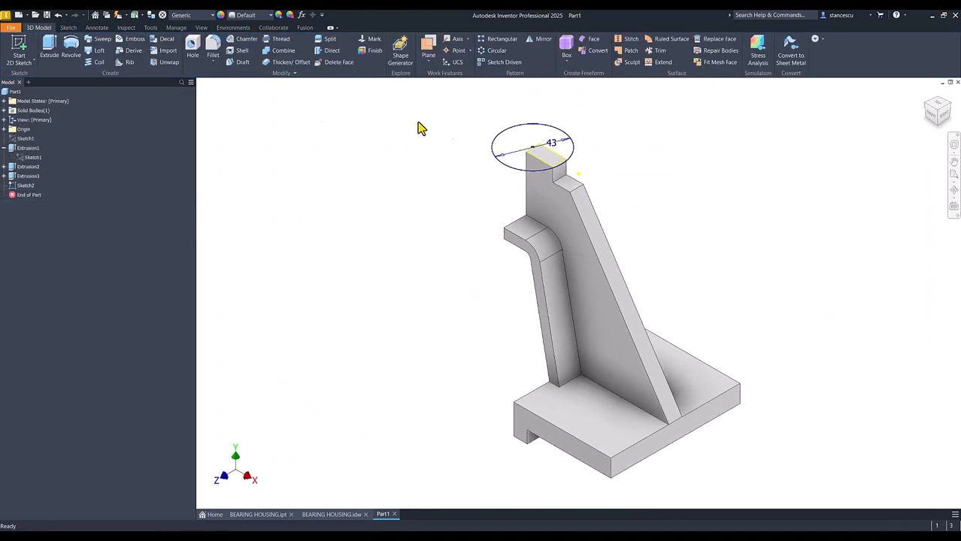
Extrude both regions of the 43 mm circle down to the underside of the slanted wall's horizontal flange, joining the boss to the body
{"action": "left_click", "coordinate": [49, 47]}
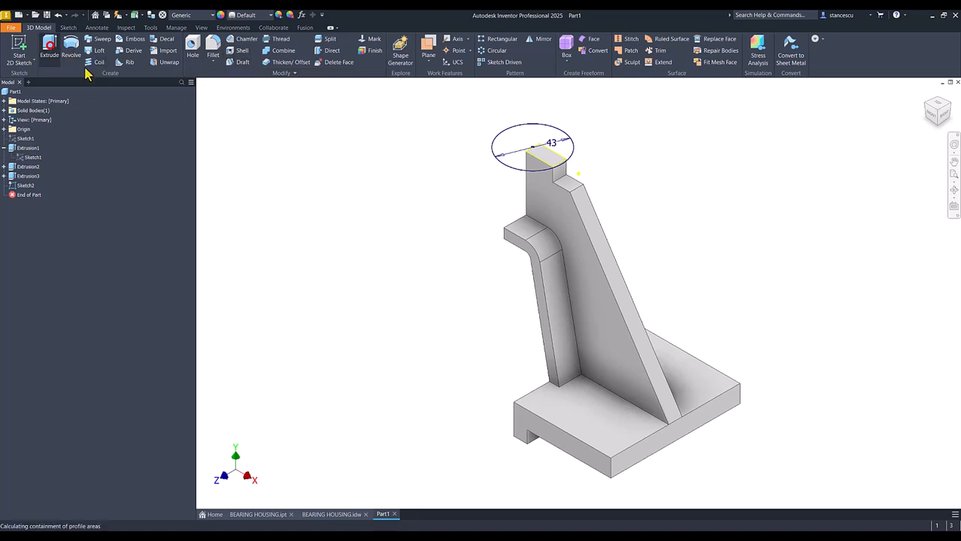
{"action": "left_click", "coordinate": [532, 158]}
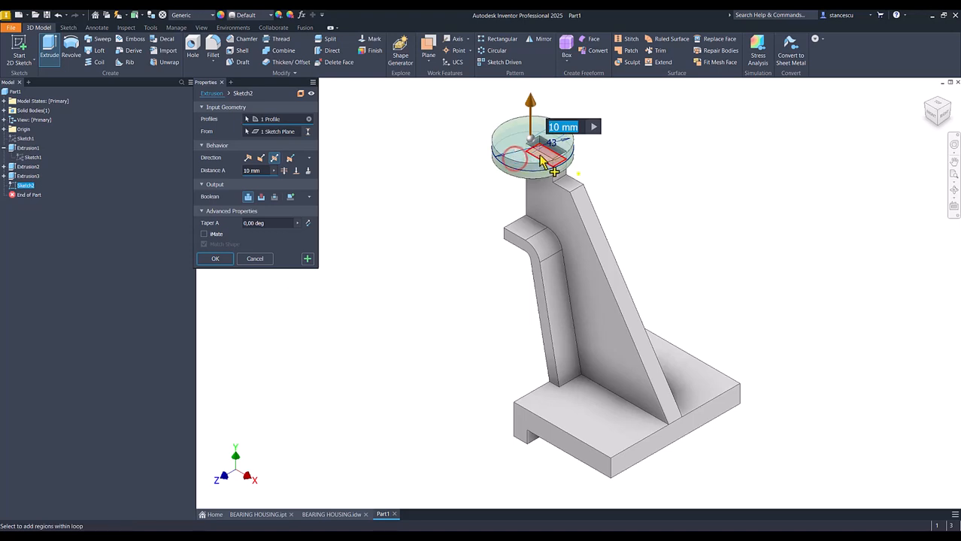
{"action": "left_click", "coordinate": [549, 156]}
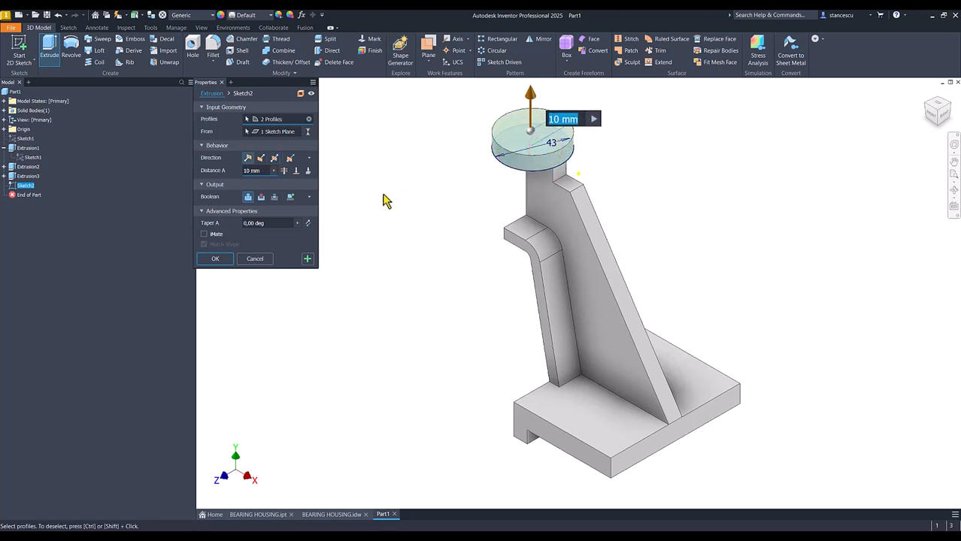
{"action": "left_click", "coordinate": [296, 170]}
{"action": "middle_click_drag", "start_coordinate": [385, 307], "coordinate": [505, 312], "text": "shift"}
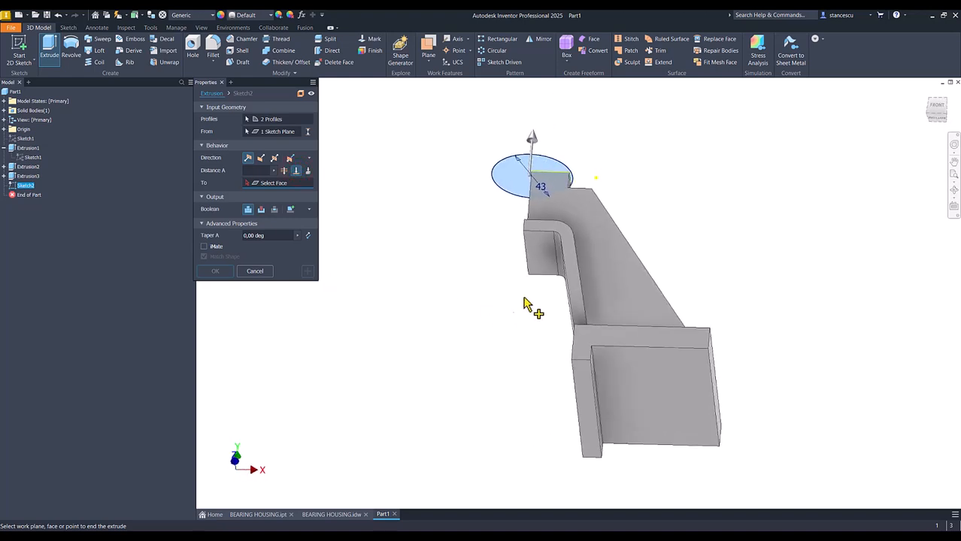
{"action": "left_click", "coordinate": [540, 254]}
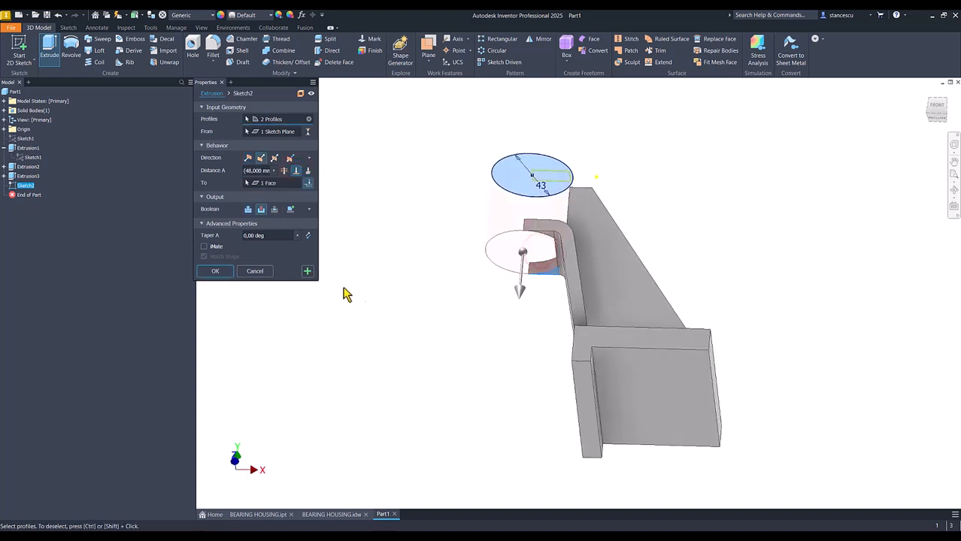
{"action": "left_click", "coordinate": [248, 209]}
{"action": "middle_click_drag", "start_coordinate": [331, 277], "coordinate": [293, 305], "text": "shift"}
{"action": "left_click", "coordinate": [215, 270]}
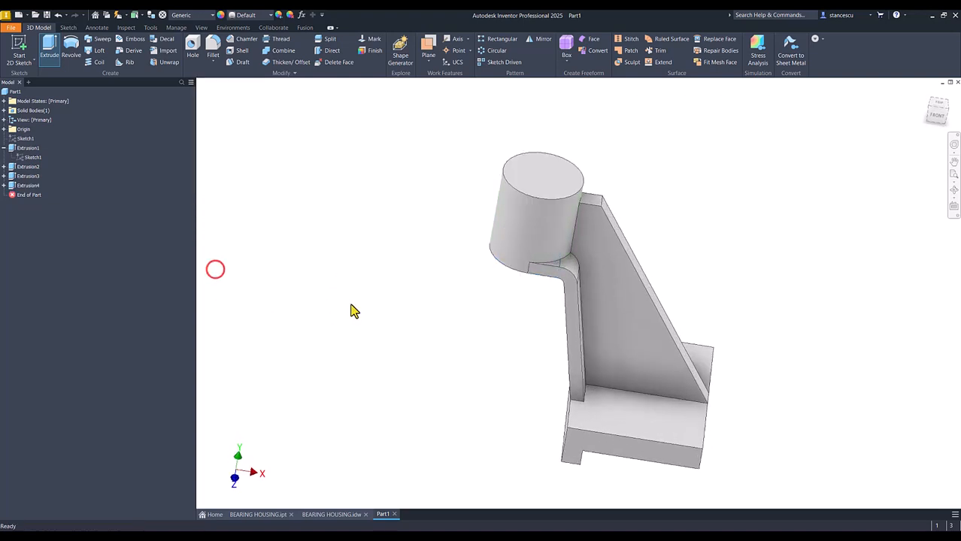
{"action": "key", "text": "F6"}
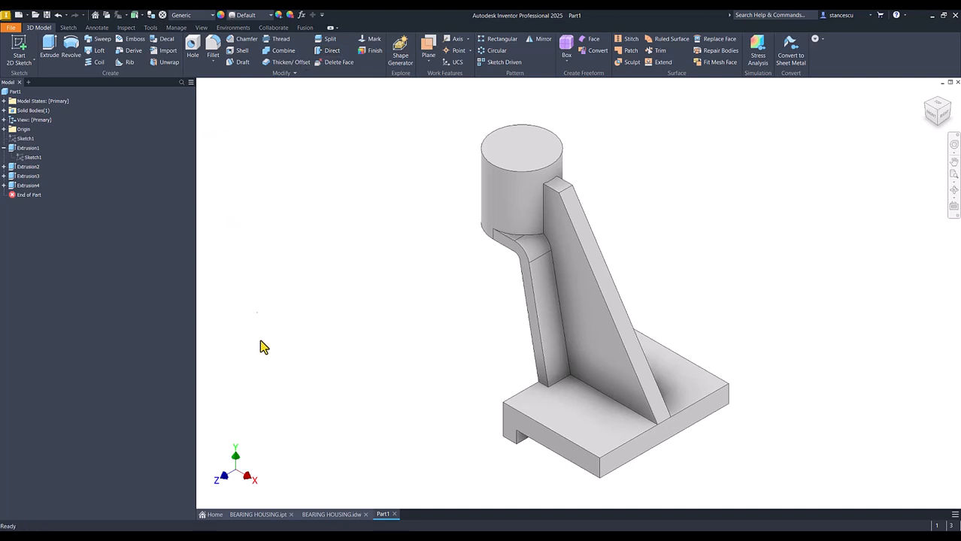
After comparing the orientation with the BEARING HOUSING.ipt model, redefine Part1's shared side-profile sketch onto the YZ Plane
{"action": "left_click", "coordinate": [267, 515]}
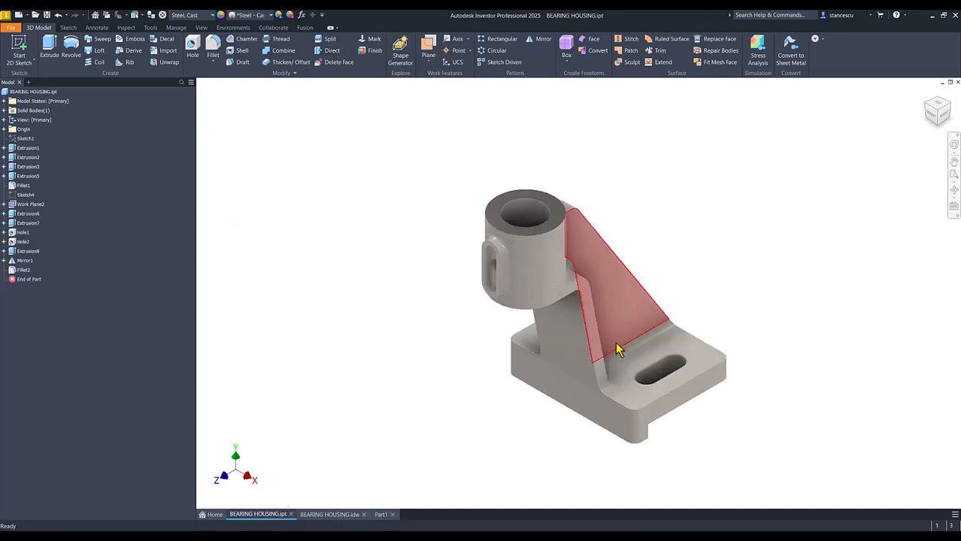
{"action": "left_click", "coordinate": [381, 514]}
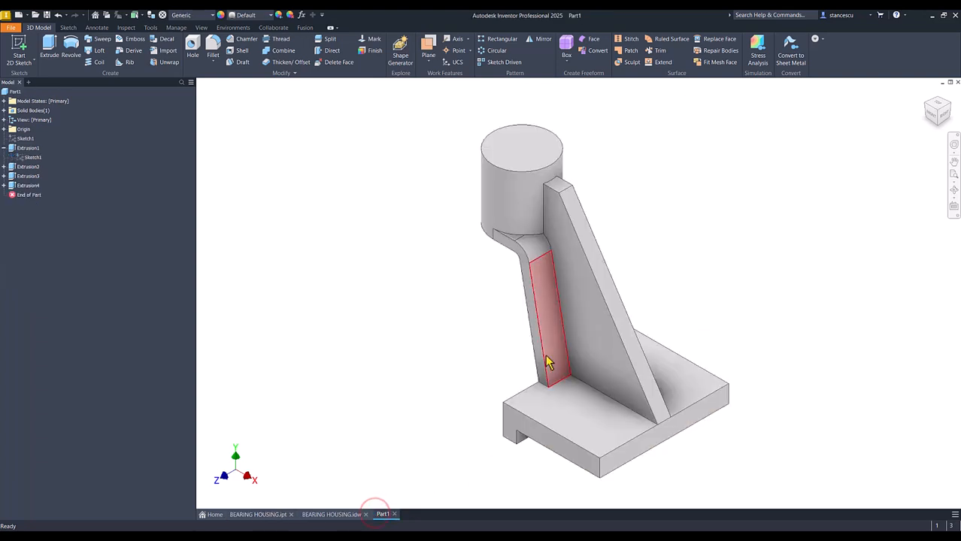
{"action": "left_click", "coordinate": [12, 140]}
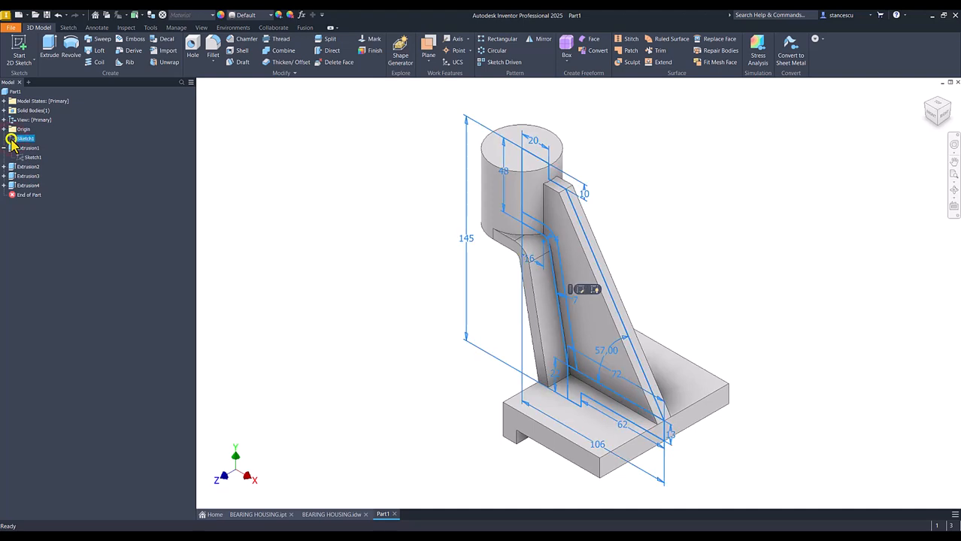
{"action": "right_click", "coordinate": [12, 143]}
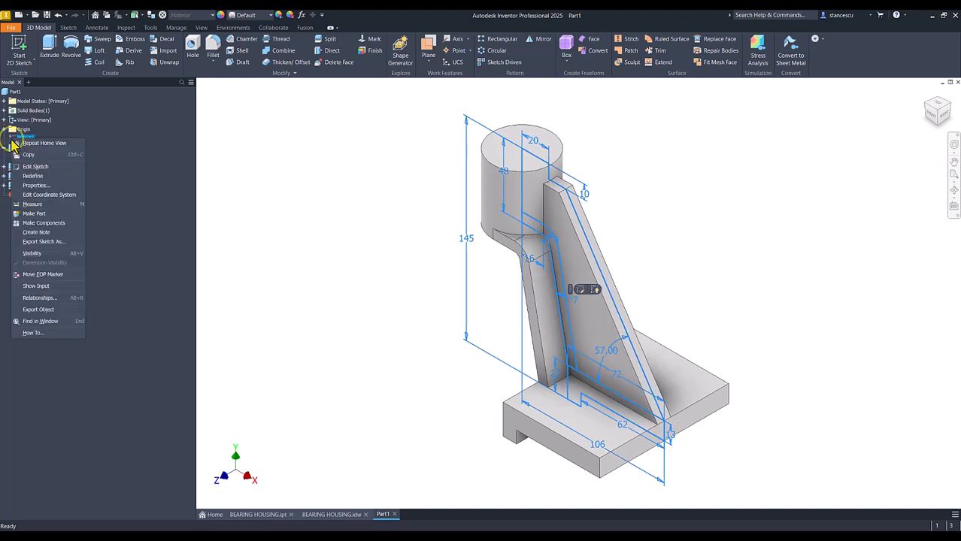
{"action": "left_click", "coordinate": [36, 177]}
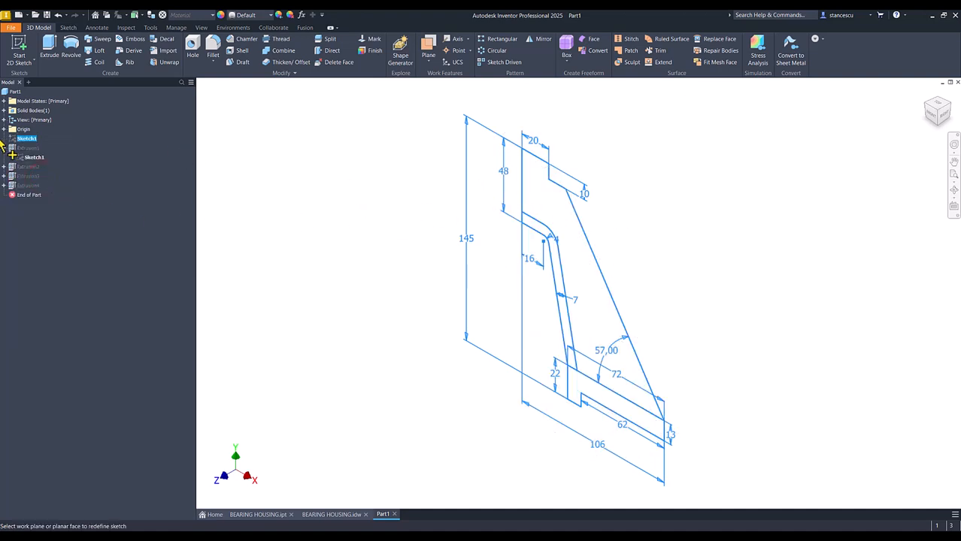
{"action": "left_click", "coordinate": [5, 129]}
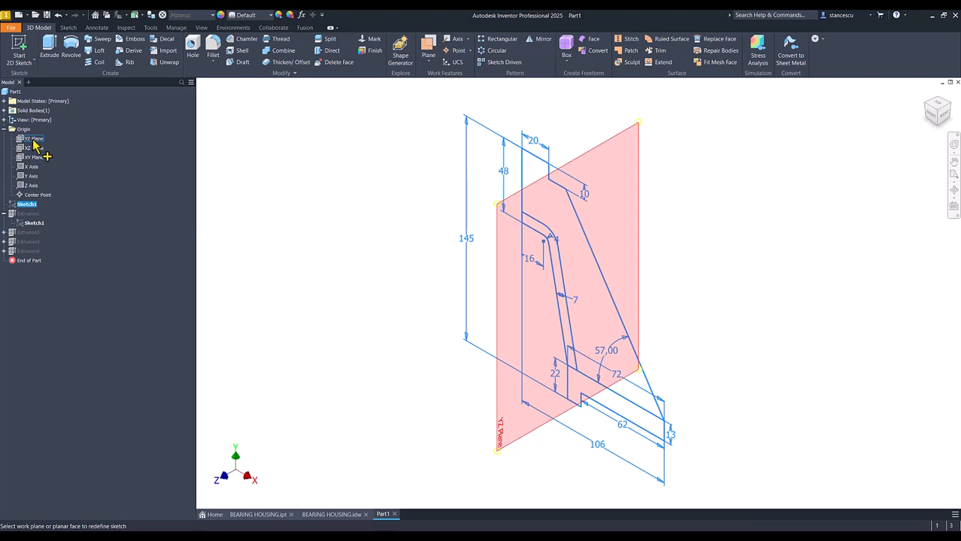
{"action": "left_click", "coordinate": [33, 142]}
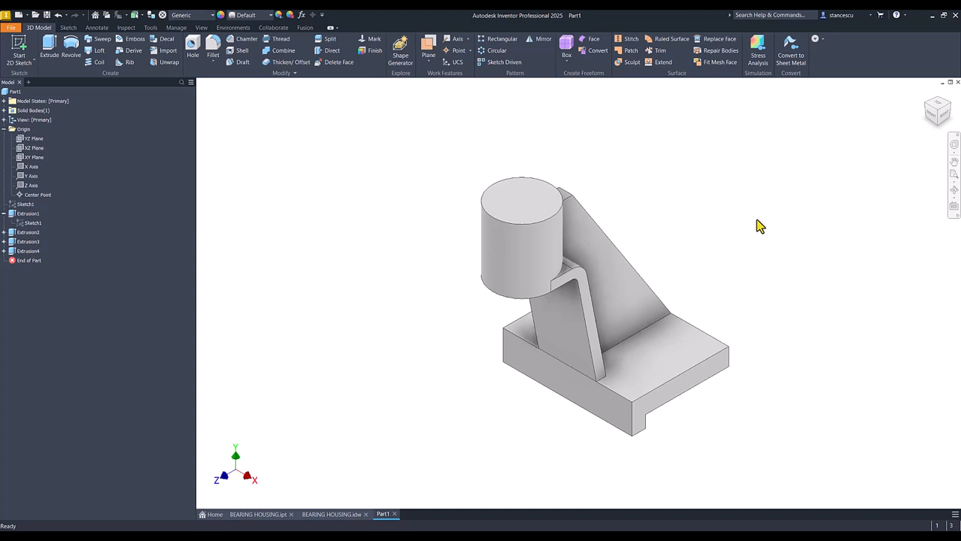
{"action": "key", "text": "Num_Lock"}
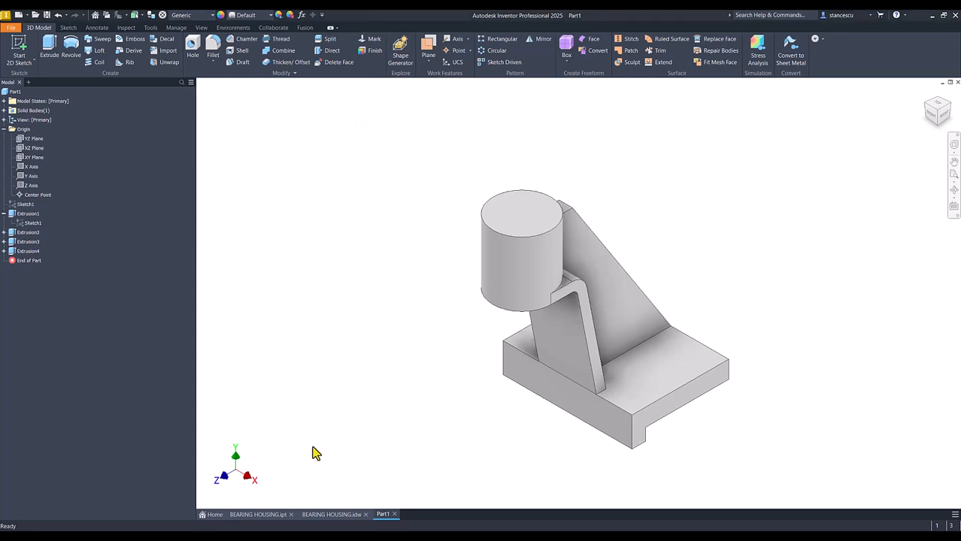
Check the undimensioned fillet radius in BEARING HOUSING.idw and examine the filleted edges in BEARING HOUSING.ipt, returning to Part1
{"action": "left_click", "coordinate": [328, 515]}
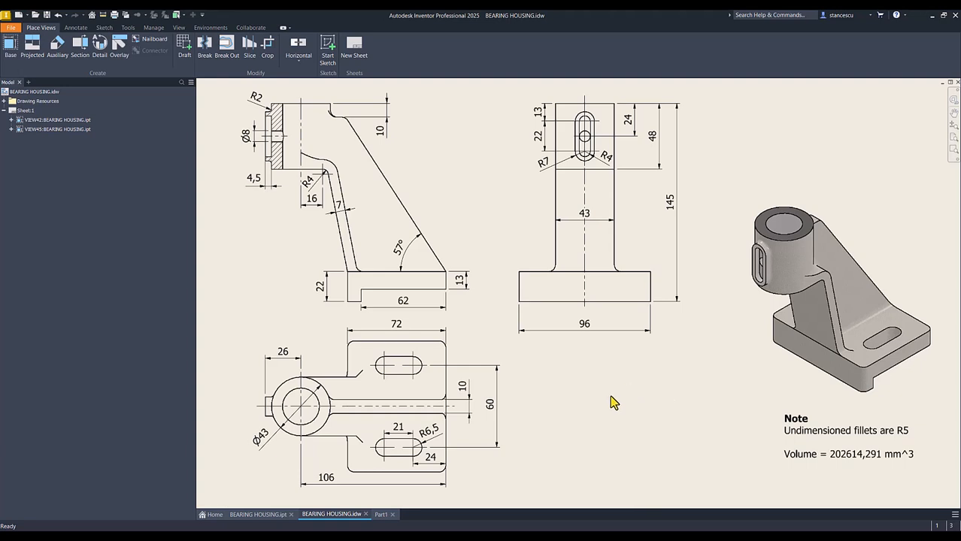
{"action": "left_click", "coordinate": [257, 517]}
{"action": "middle_click_drag", "start_coordinate": [658, 302], "coordinate": [633, 467], "text": "shift"}
{"action": "scroll", "coordinate": [527, 338], "scroll_direction": "down", "scroll_amount": 3}
{"action": "key", "text": "F6"}
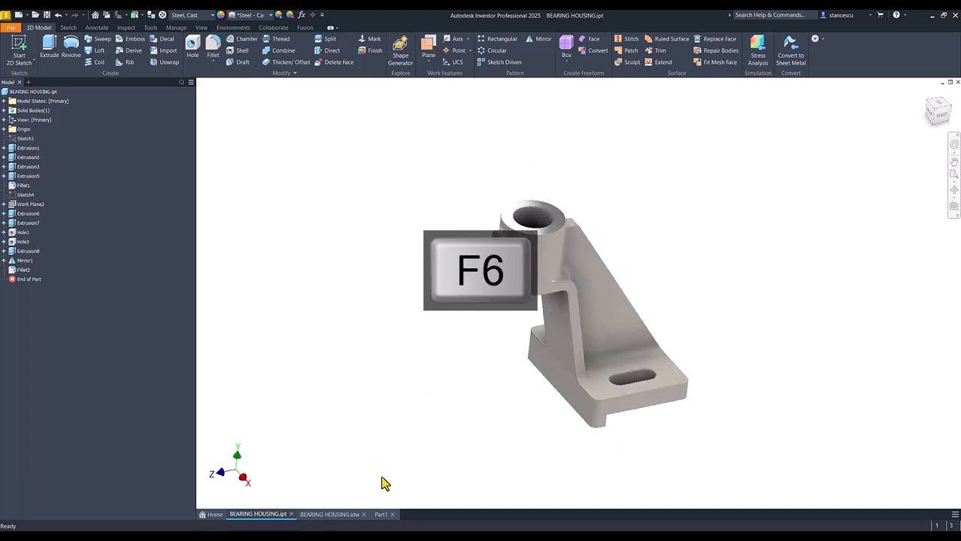
{"action": "left_click", "coordinate": [381, 516]}
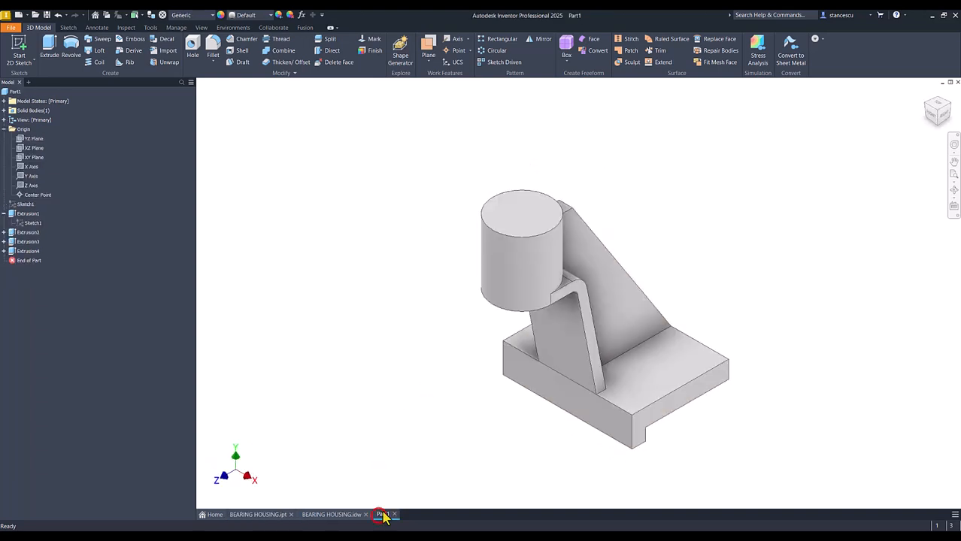
Start a Fillet with a 5 mm radius and select the vertical corner edges of the base plate
{"action": "middle_click_drag", "start_coordinate": [616, 326], "coordinate": [560, 449], "text": "shift"}
{"action": "left_click", "coordinate": [556, 450]}
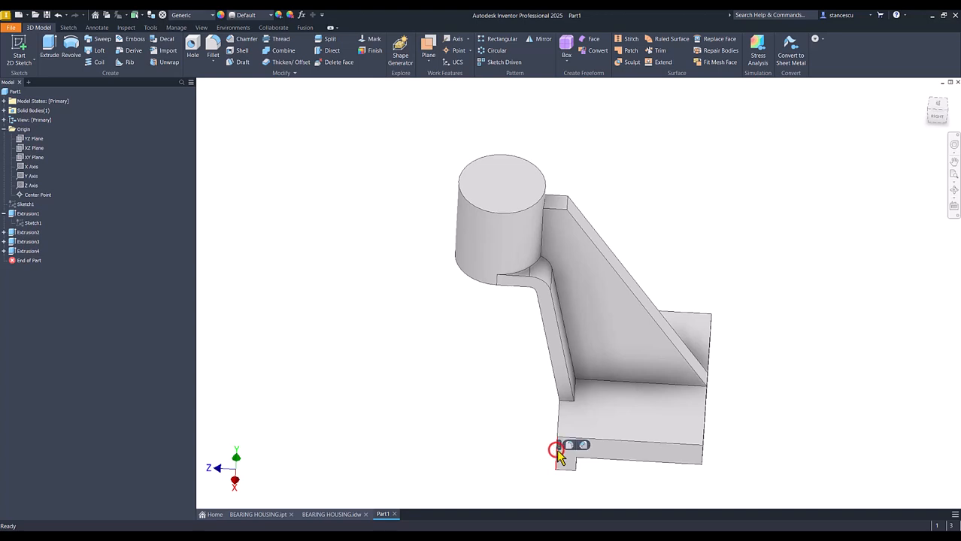
{"action": "left_click", "coordinate": [565, 446]}
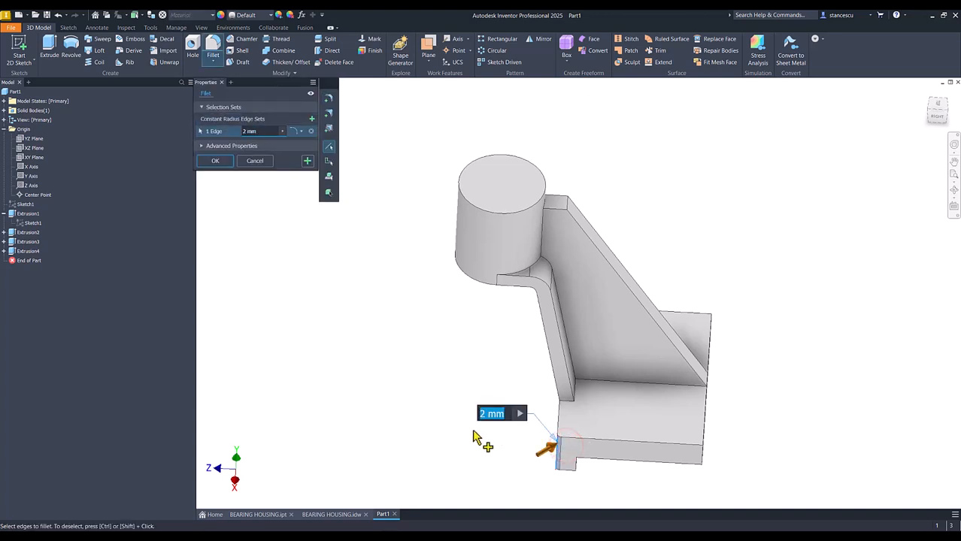
{"action": "type", "text": "5"}
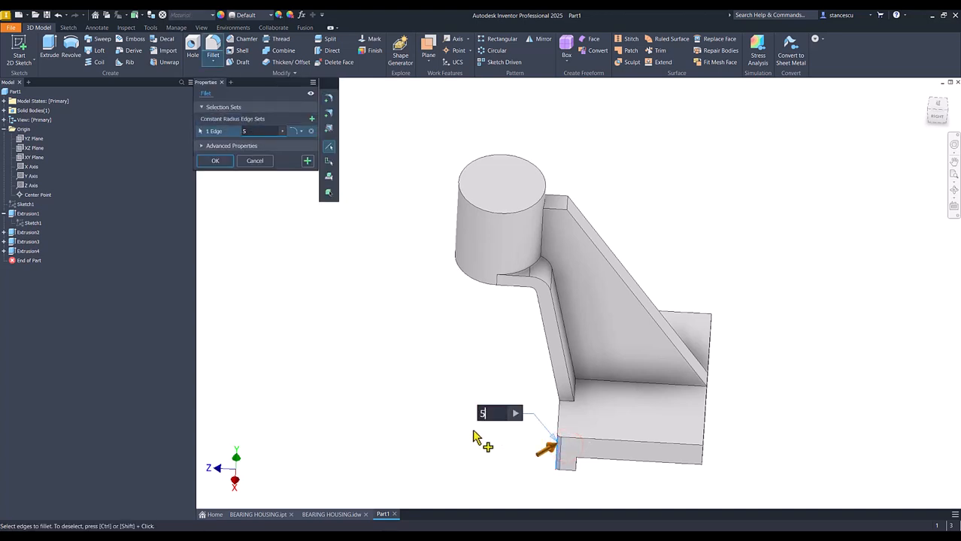
{"action": "left_click", "coordinate": [700, 461]}
{"action": "middle_click_drag", "start_coordinate": [700, 460], "coordinate": [611, 424], "text": "shift"}
{"action": "left_click", "coordinate": [743, 380]}
{"action": "left_click", "coordinate": [692, 391]}
{"action": "left_click", "coordinate": [611, 423]}
Add one side's edges between base, wall, rib and boss to the 5 mm fillet, plus the edge where the rib's top meets the boss
{"action": "left_click", "coordinate": [632, 396]}
{"action": "left_click", "coordinate": [637, 387]}
{"action": "left_click", "coordinate": [661, 389]}
{"action": "left_click", "coordinate": [601, 300]}
{"action": "middle_click_drag", "start_coordinate": [600, 300], "coordinate": [650, 269], "text": "shift"}
{"action": "left_click", "coordinate": [640, 257]}
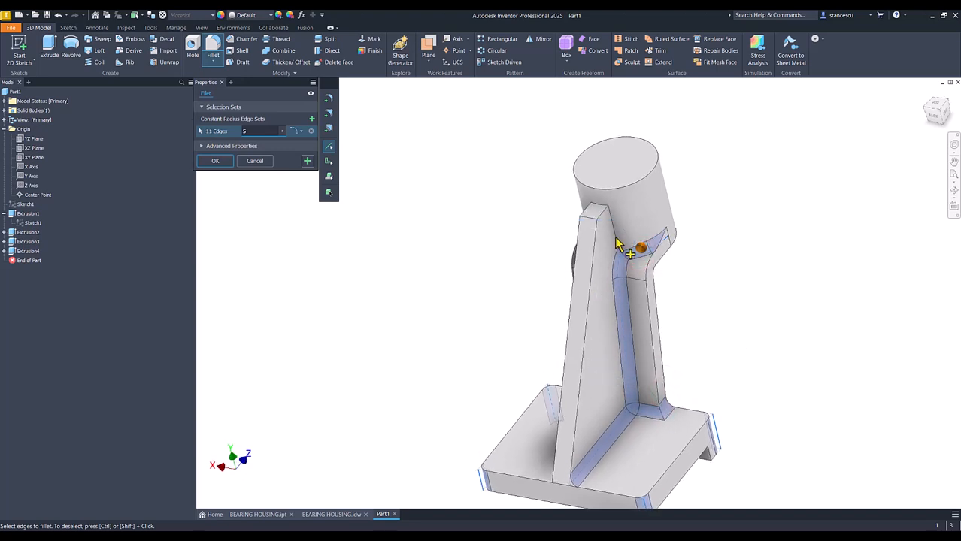
{"action": "left_click", "coordinate": [601, 212]}
{"action": "left_click", "coordinate": [599, 208]}
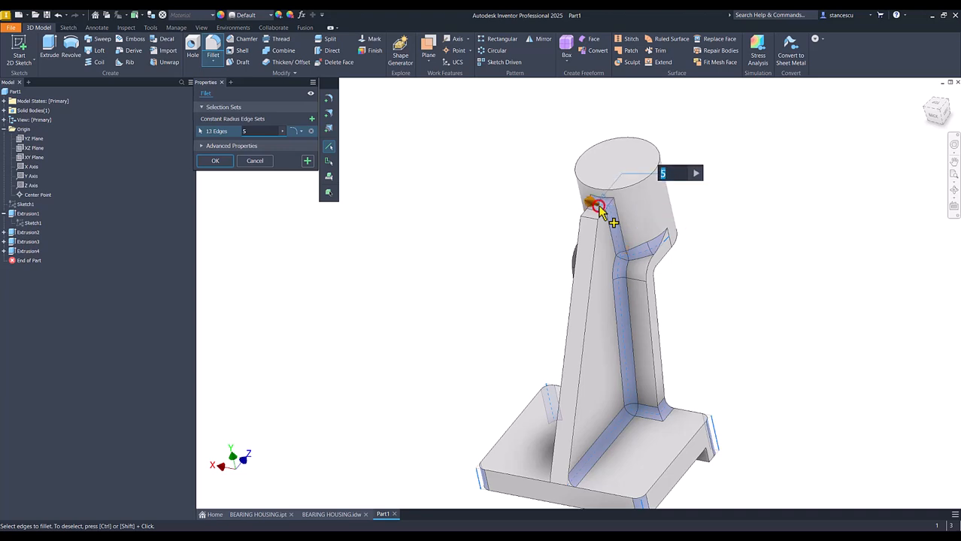
Add the matching base, wall, rib and boss junction edges on the opposite side and apply the 5 mm fillet
{"action": "middle_click_drag", "start_coordinate": [606, 204], "coordinate": [508, 403], "text": "shift"}
{"action": "left_click", "coordinate": [508, 403]}
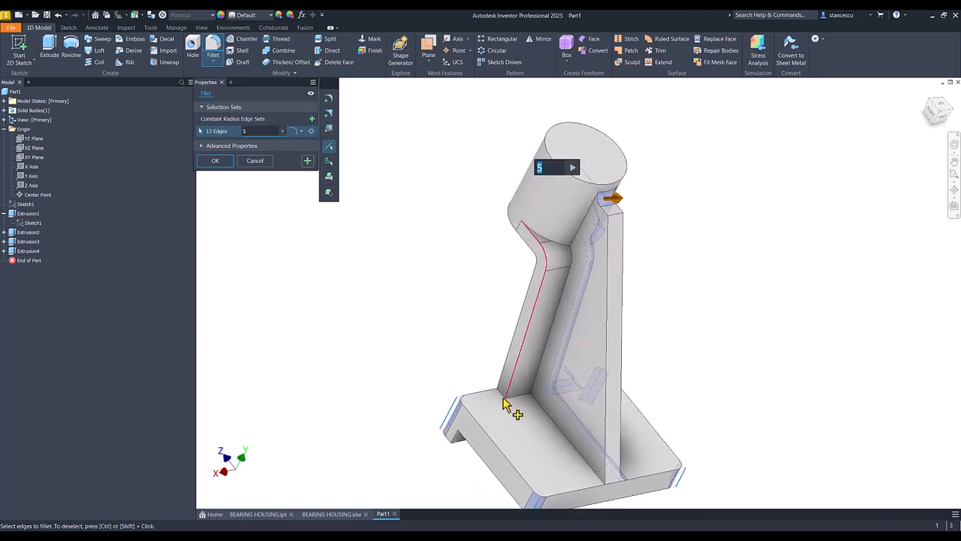
{"action": "left_click", "coordinate": [524, 398]}
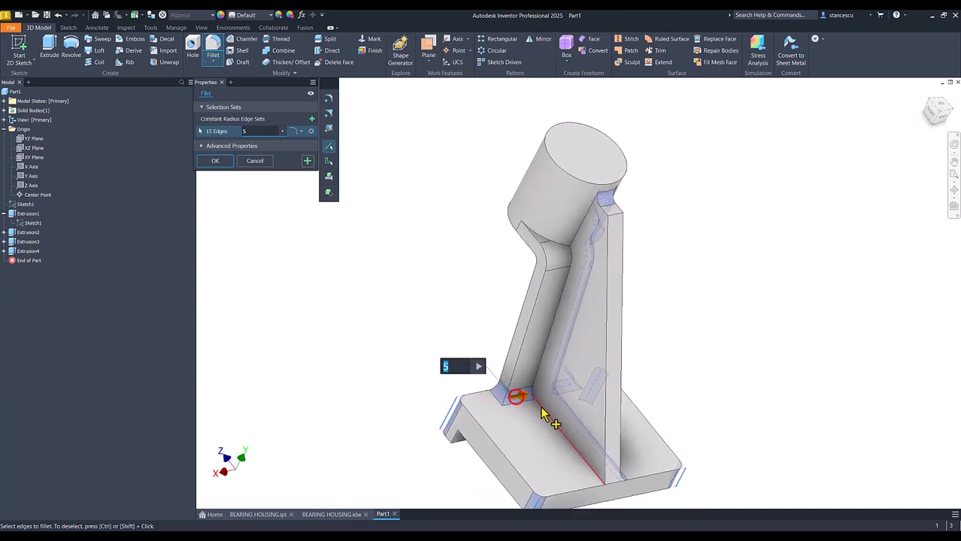
{"action": "left_click", "coordinate": [545, 404]}
{"action": "left_click", "coordinate": [547, 358]}
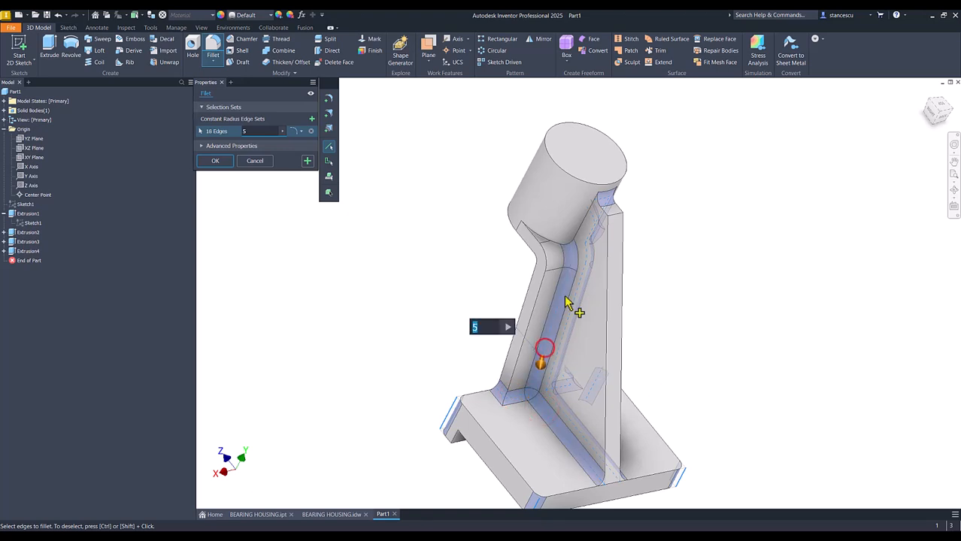
{"action": "left_click", "coordinate": [576, 238]}
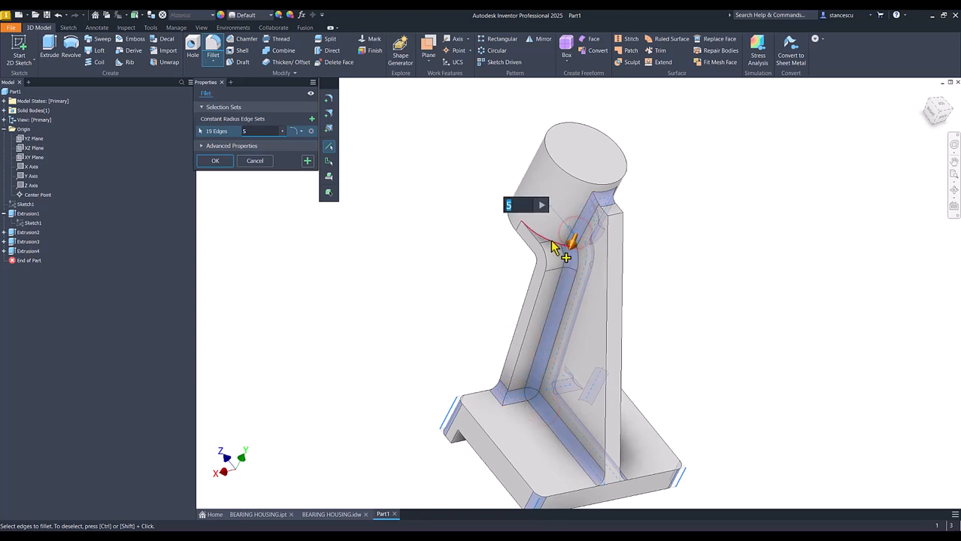
{"action": "left_click", "coordinate": [562, 248]}
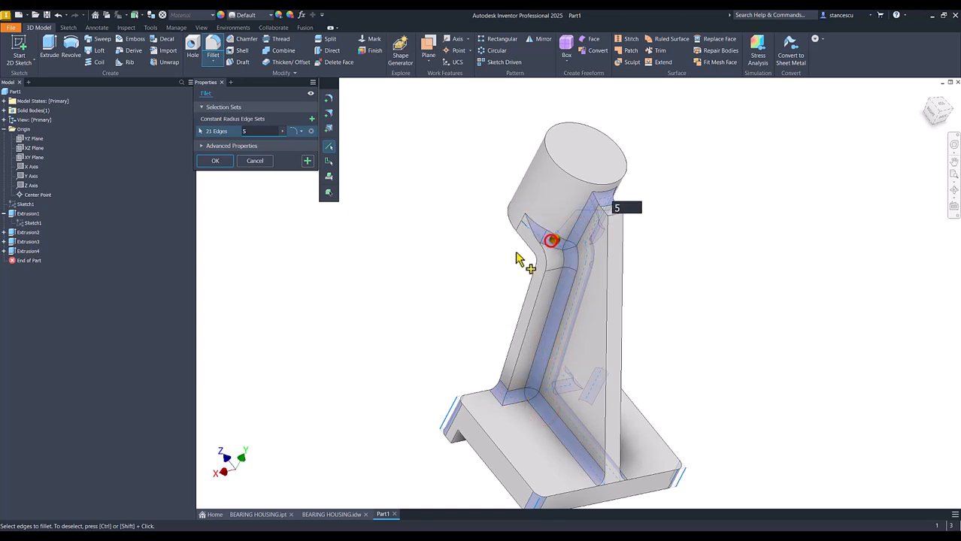
{"action": "left_click", "coordinate": [349, 309]}
{"action": "key", "text": "F6"}
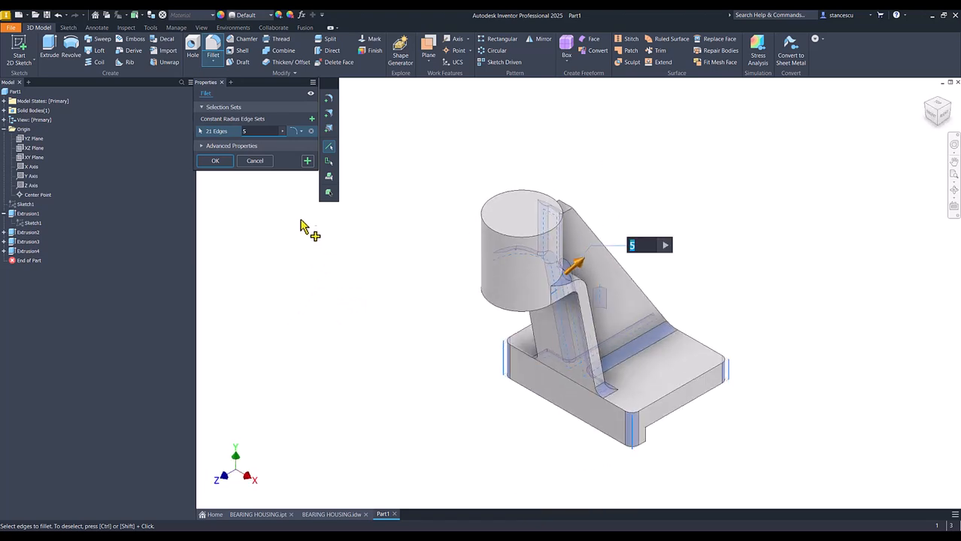
{"action": "left_click", "coordinate": [215, 161]}
{"action": "left_click", "coordinate": [313, 256]}
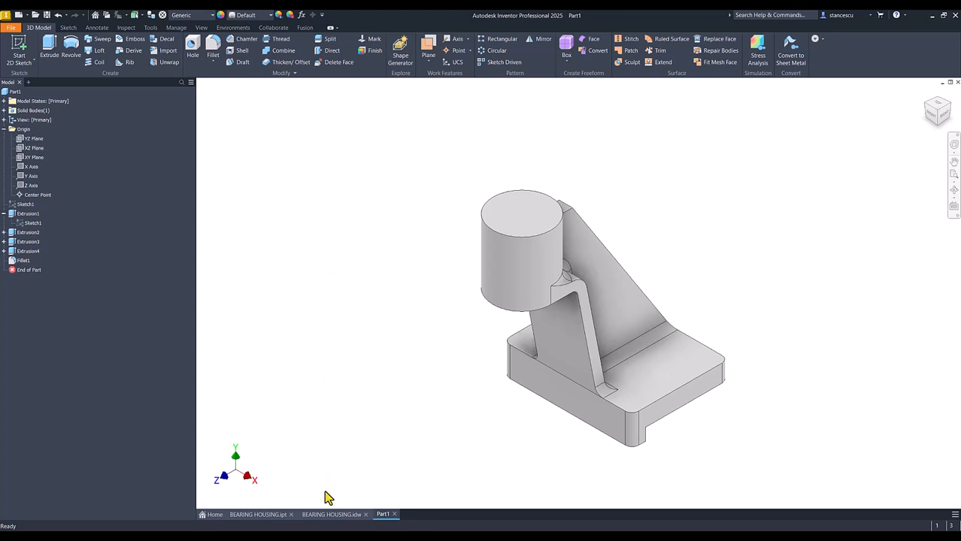
After consulting the boss dimensions in BEARING HOUSING.idw, create a sketch on the boss's top face with its projected edge and center, and finish it
{"action": "left_click", "coordinate": [327, 515]}
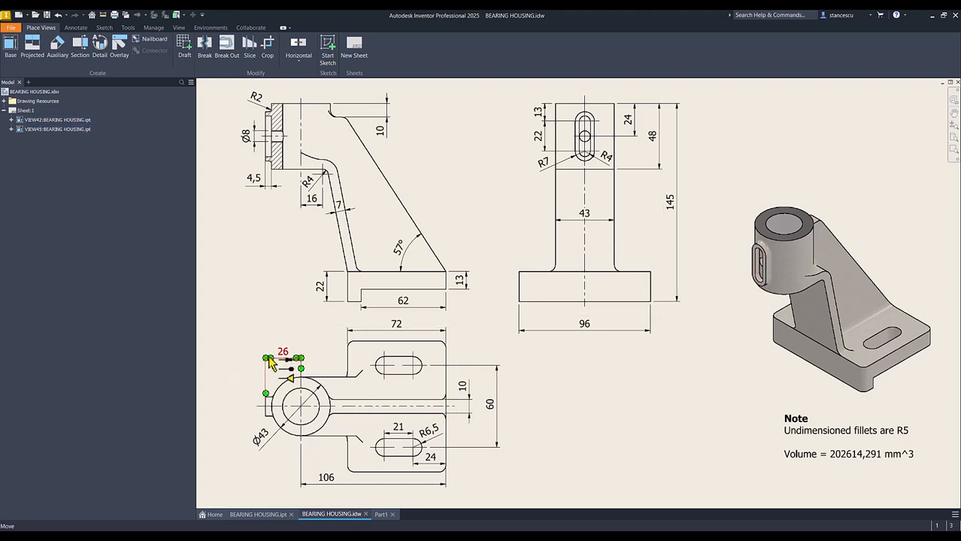
{"action": "left_click", "coordinate": [310, 405]}
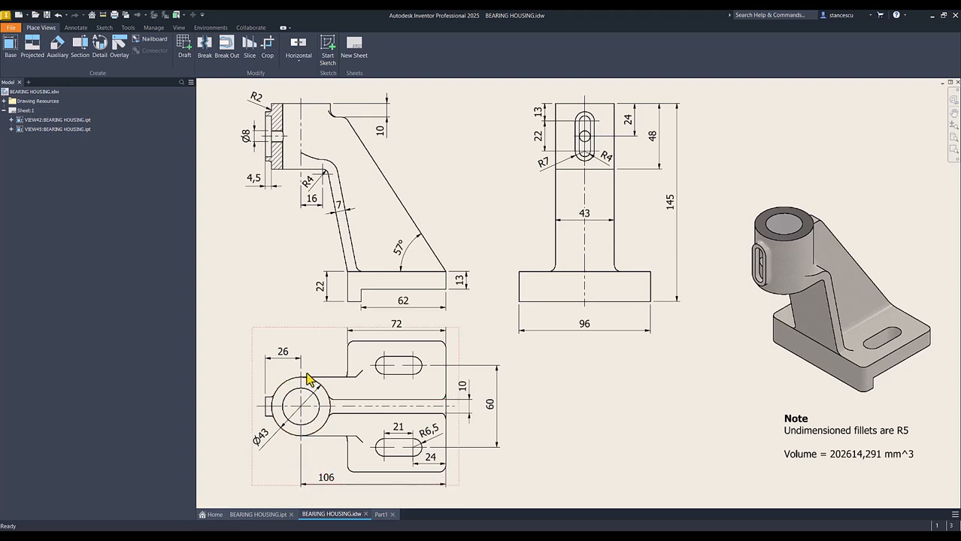
{"action": "left_click", "coordinate": [379, 515]}
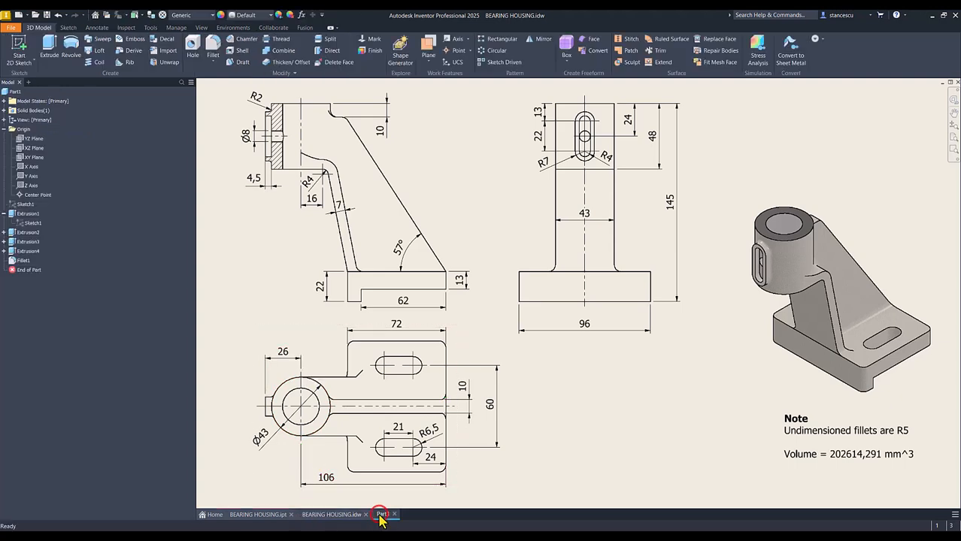
{"action": "left_click", "coordinate": [511, 218]}
{"action": "left_click", "coordinate": [561, 212]}
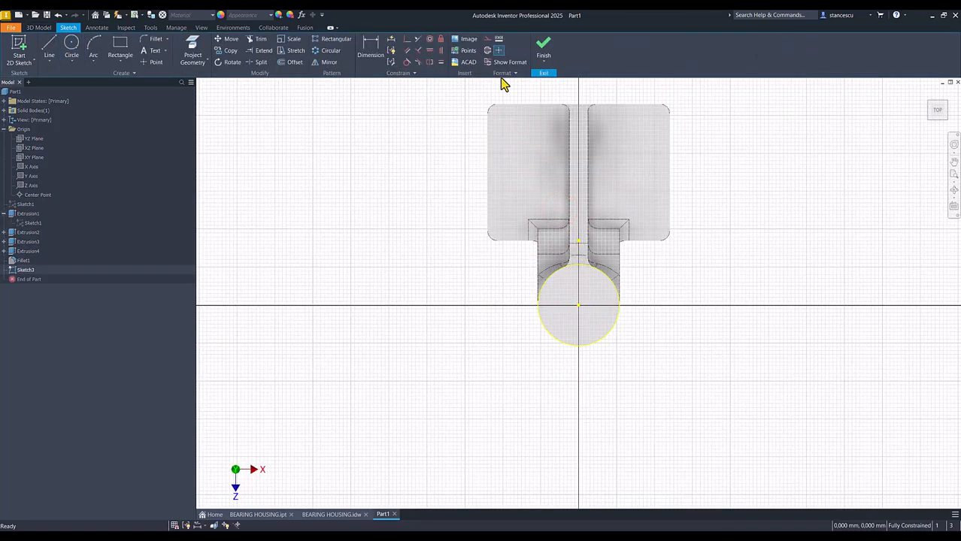
{"action": "left_click", "coordinate": [543, 47]}
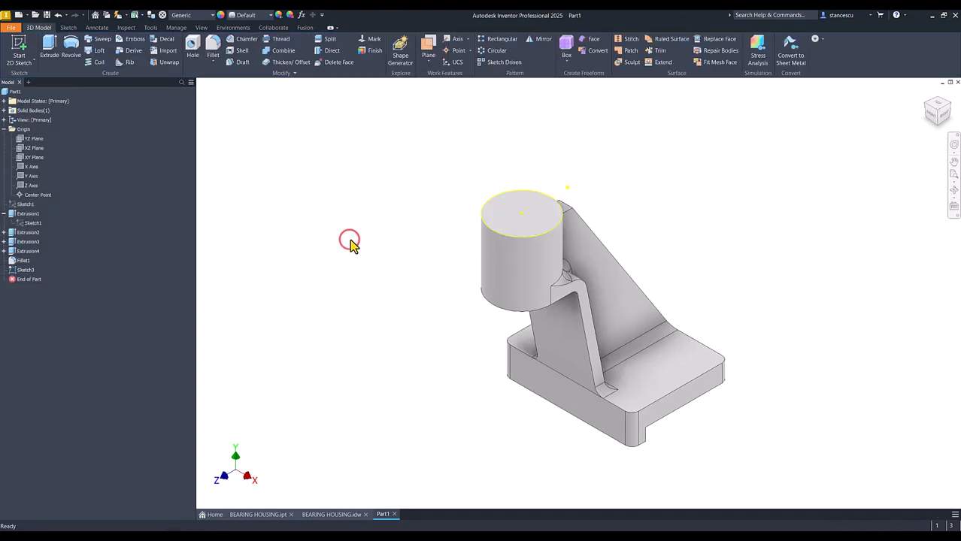
Create a work plane through the center of the boss's top face, parallel to the base plate's front face
{"action": "left_click", "coordinate": [429, 46]}
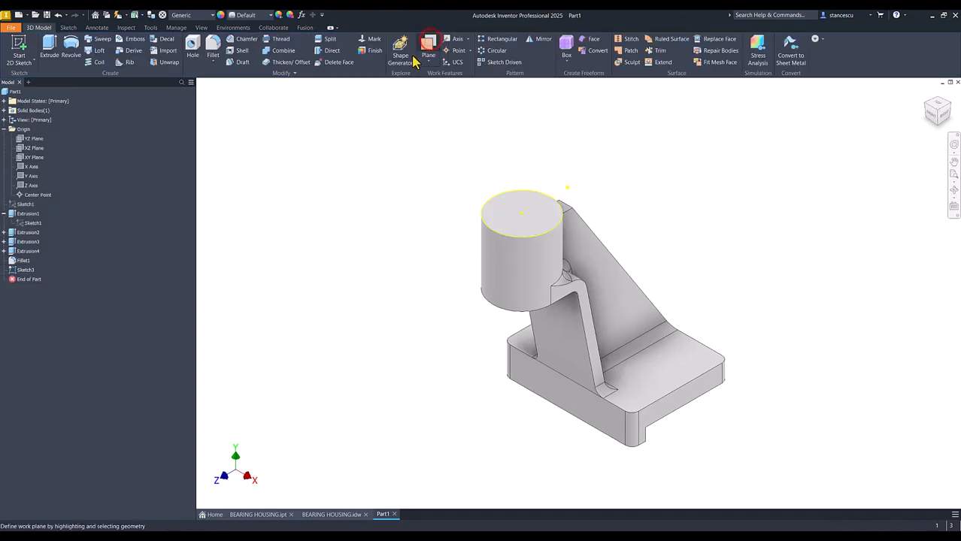
{"action": "left_click", "coordinate": [520, 378]}
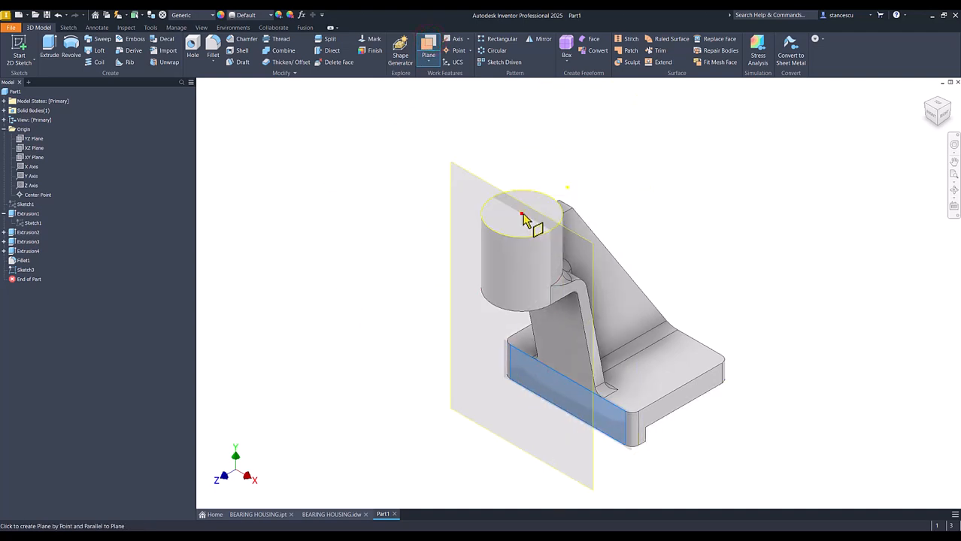
{"action": "left_click", "coordinate": [521, 215]}
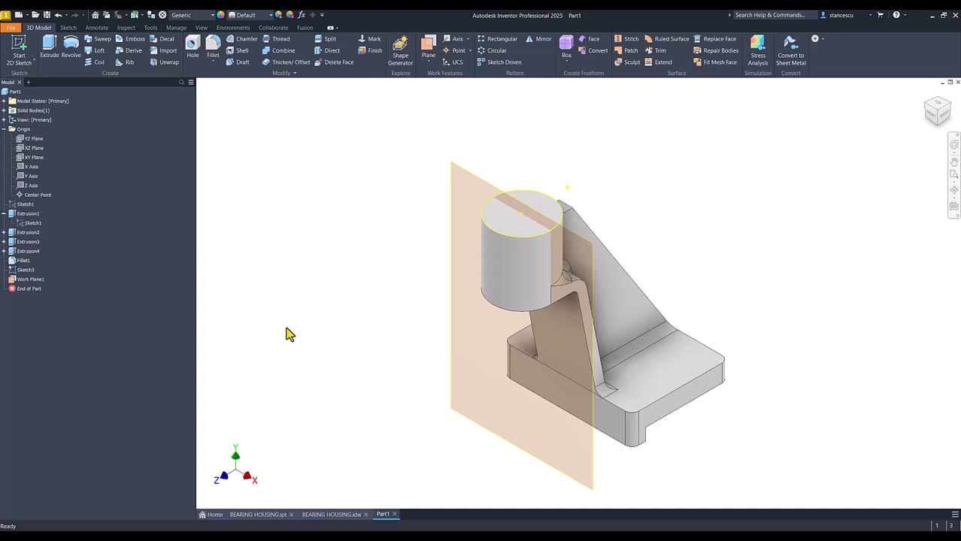
Create a second work plane offset 26 mm forward from the boss-center plane and hide the boss-center plane
{"action": "left_click", "coordinate": [428, 46]}
{"action": "left_click_drag", "start_coordinate": [463, 178], "coordinate": [429, 199]}
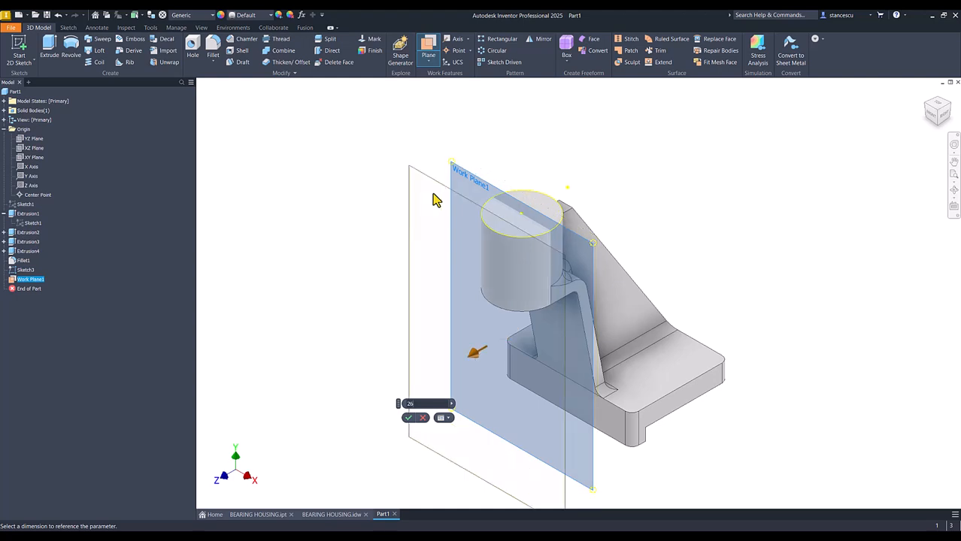
{"action": "key", "text": "Return"}
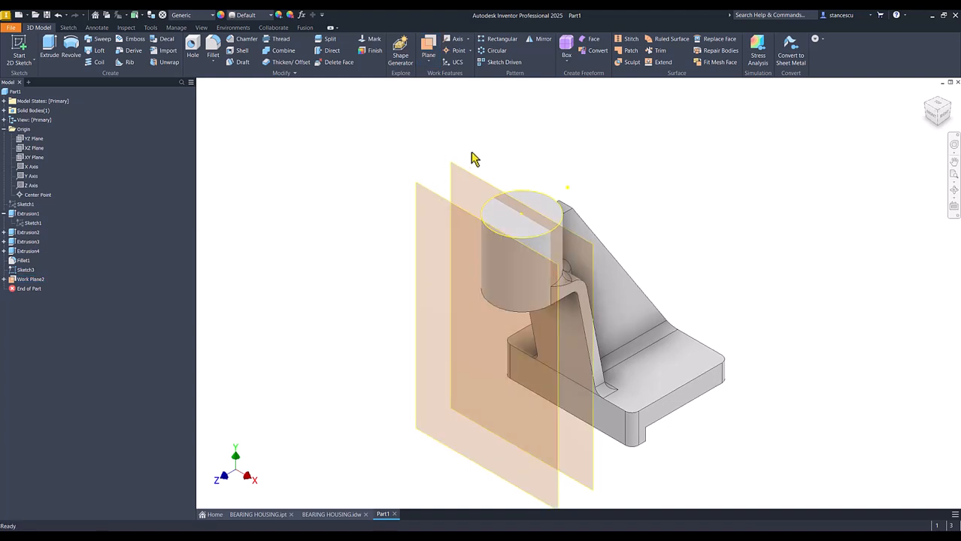
{"action": "right_click", "coordinate": [474, 178]}
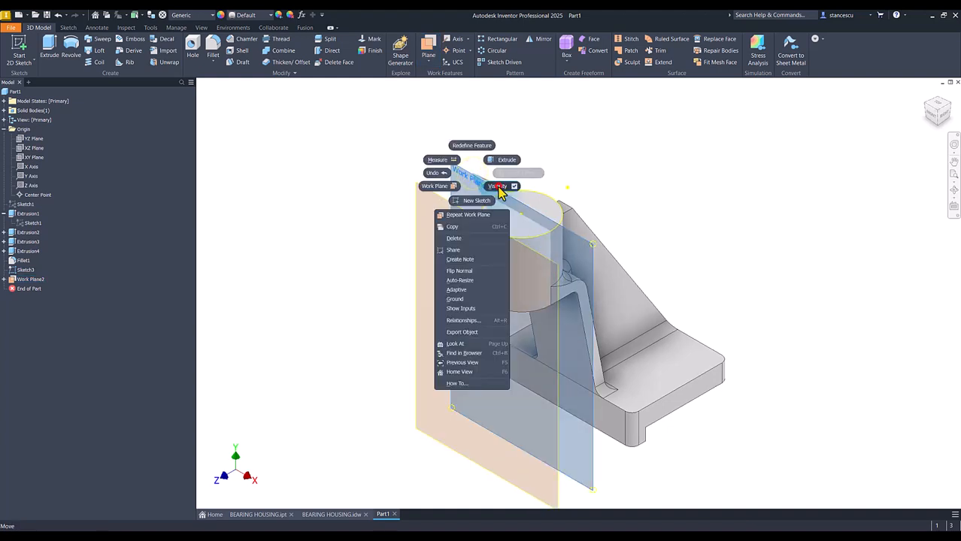
{"action": "left_click", "coordinate": [498, 185]}
{"action": "left_click", "coordinate": [635, 159]}
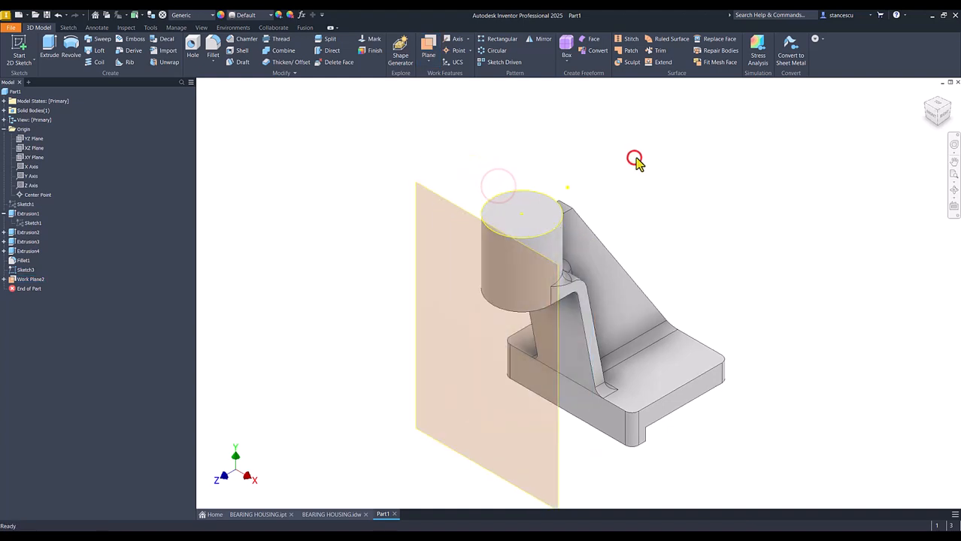
On the offset plane, sketch a vertical center-to-center slot in front of the boss with 22 mm between centers and a 7*2 mm width
{"action": "left_click", "coordinate": [455, 212]}
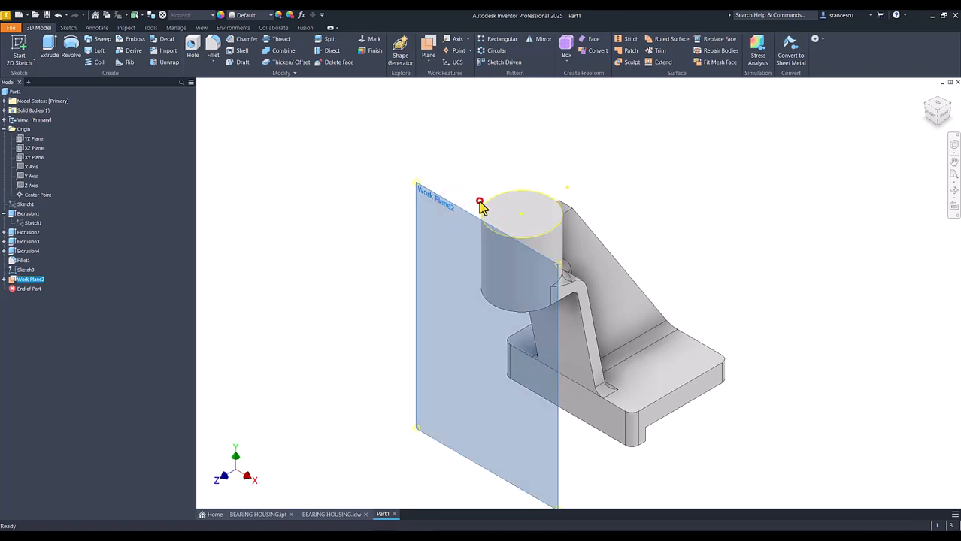
{"action": "left_click", "coordinate": [479, 201]}
{"action": "key", "text": "Num_Lock"}
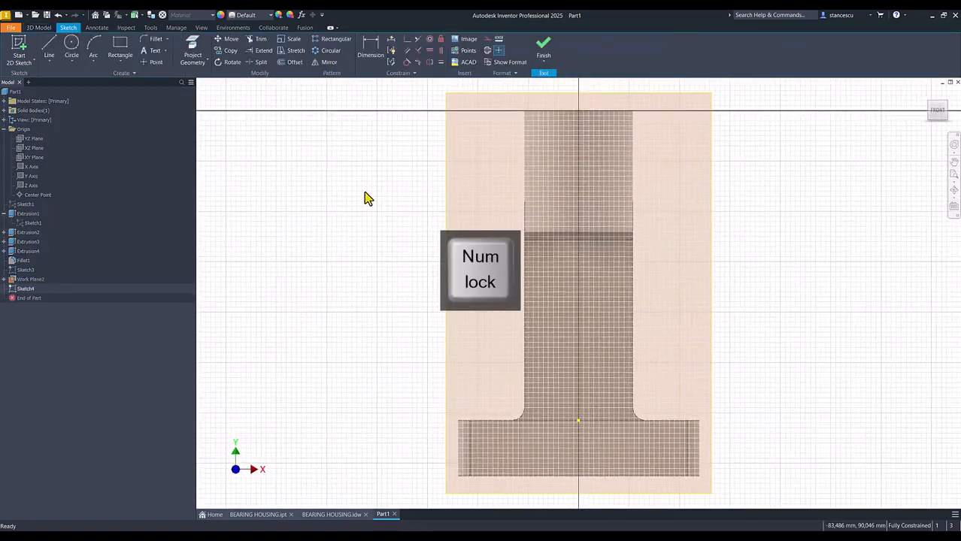
{"action": "left_click", "coordinate": [123, 57]}
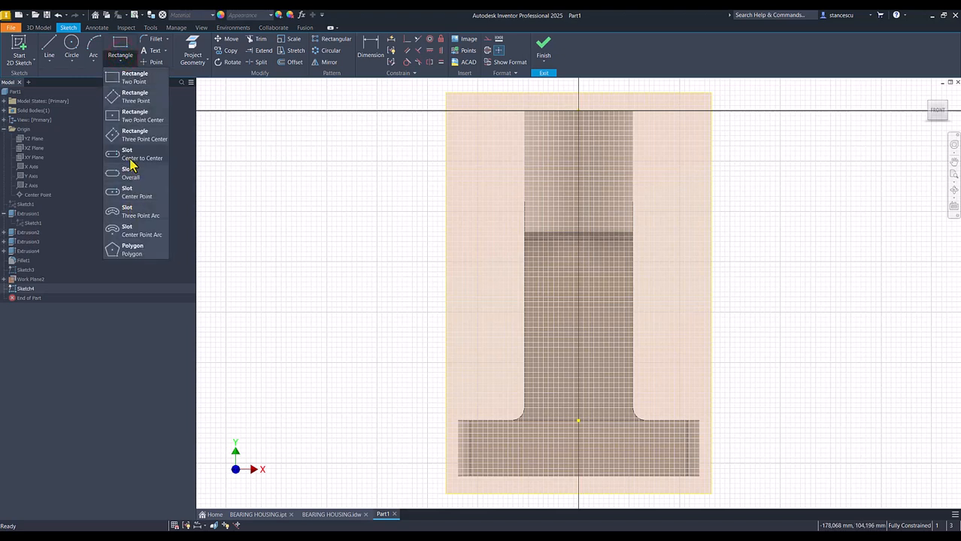
{"action": "left_click", "coordinate": [130, 158]}
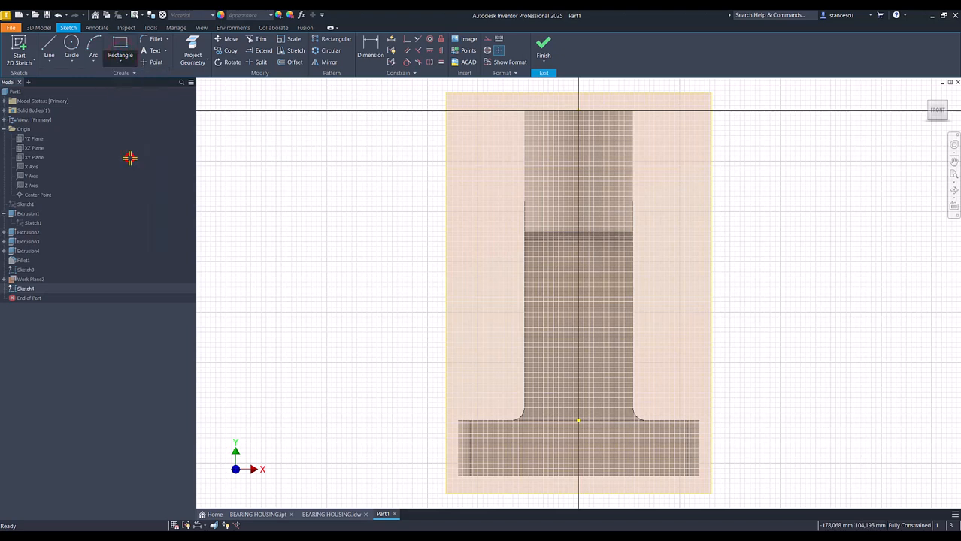
{"action": "left_click", "coordinate": [578, 184]}
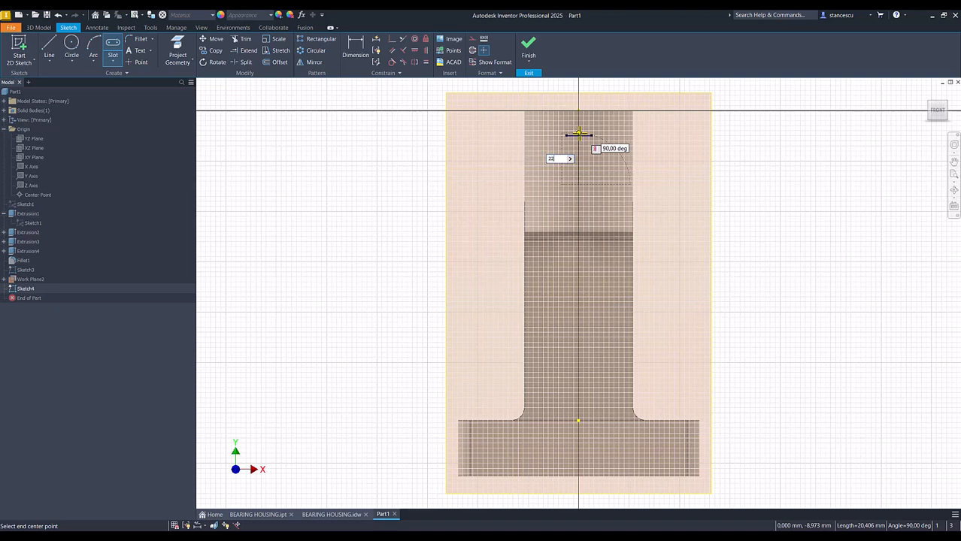
{"action": "type", "text": "22"}
{"action": "key", "text": "Return"}
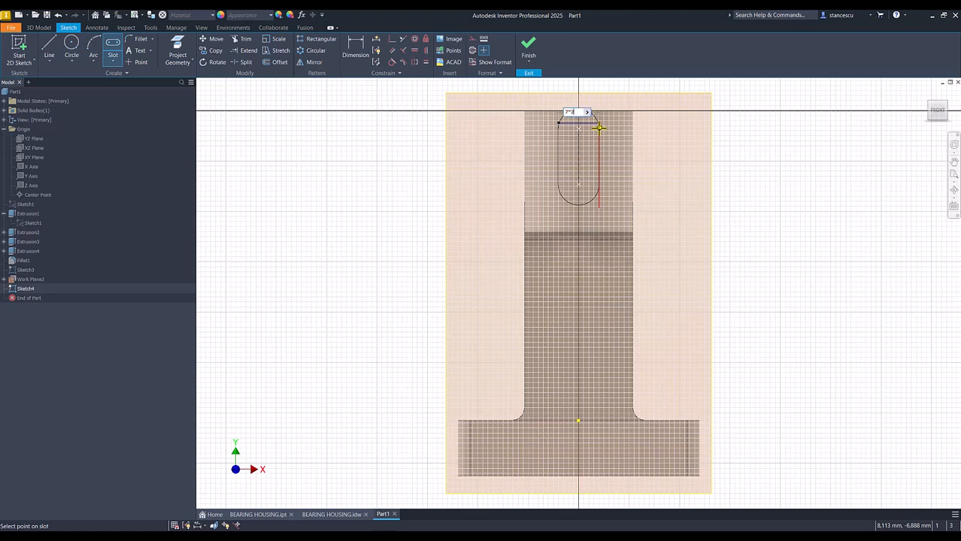
{"action": "key", "text": "Return"}
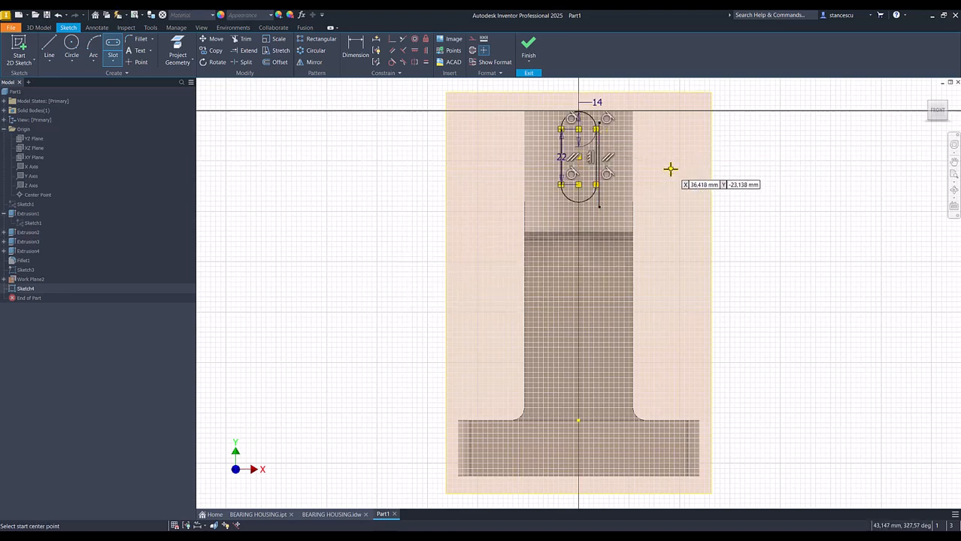
{"action": "key", "text": "Escape"}
Dimension the slot's center 24 mm below the boss's top edge and finish the sketch
{"action": "left_click_drag", "start_coordinate": [578, 160], "coordinate": [578, 167]}
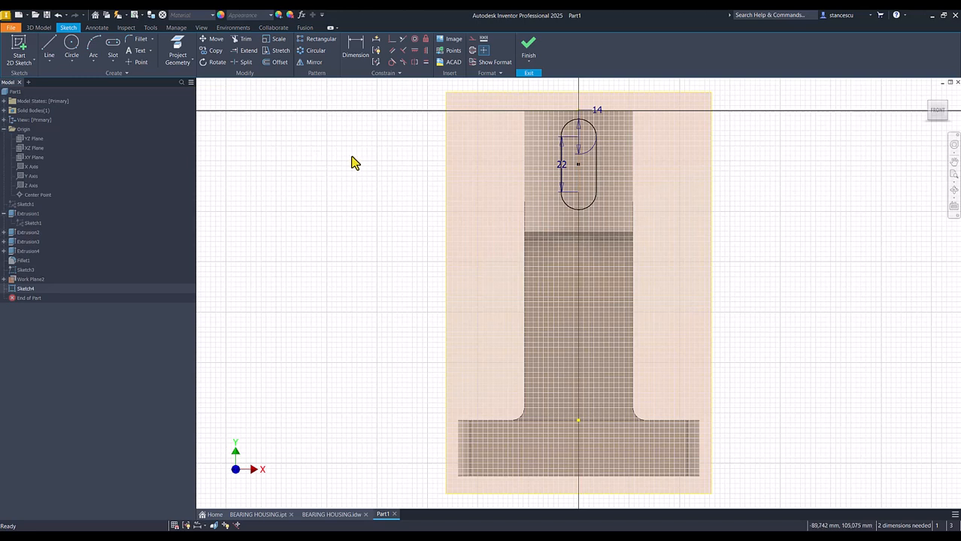
{"action": "left_click", "coordinate": [355, 47]}
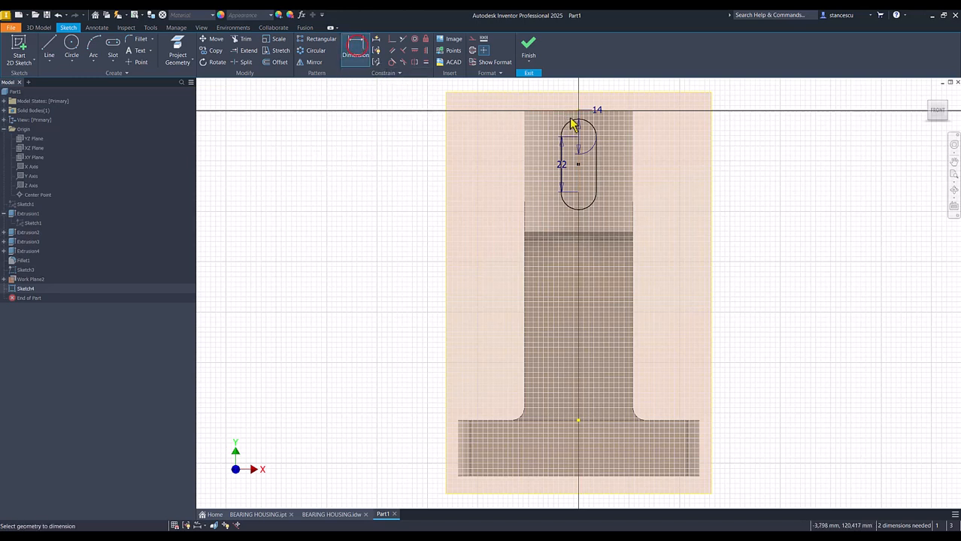
{"action": "left_click", "coordinate": [568, 112]}
{"action": "left_click", "coordinate": [577, 163]}
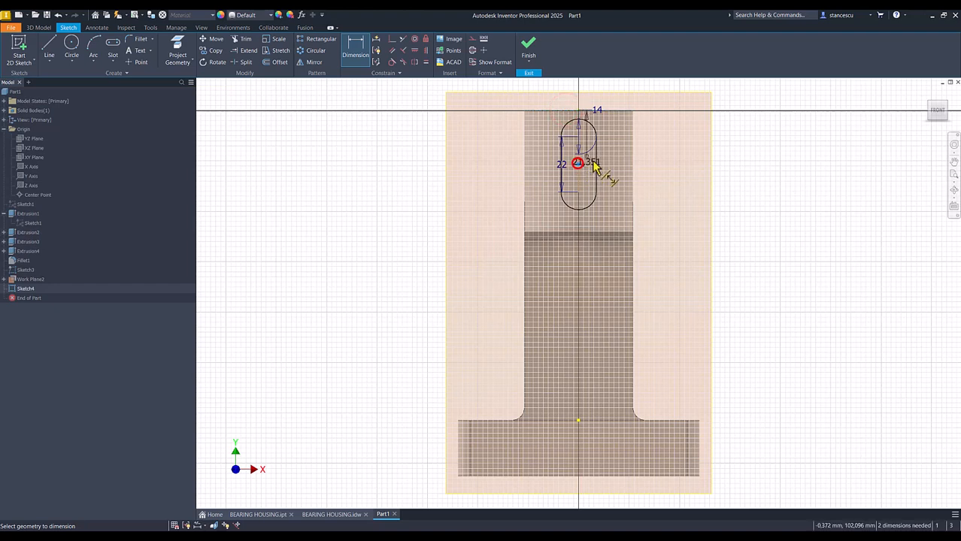
{"action": "left_click", "coordinate": [659, 150]}
{"action": "type", "text": "24"}
{"action": "key", "text": "Return"}
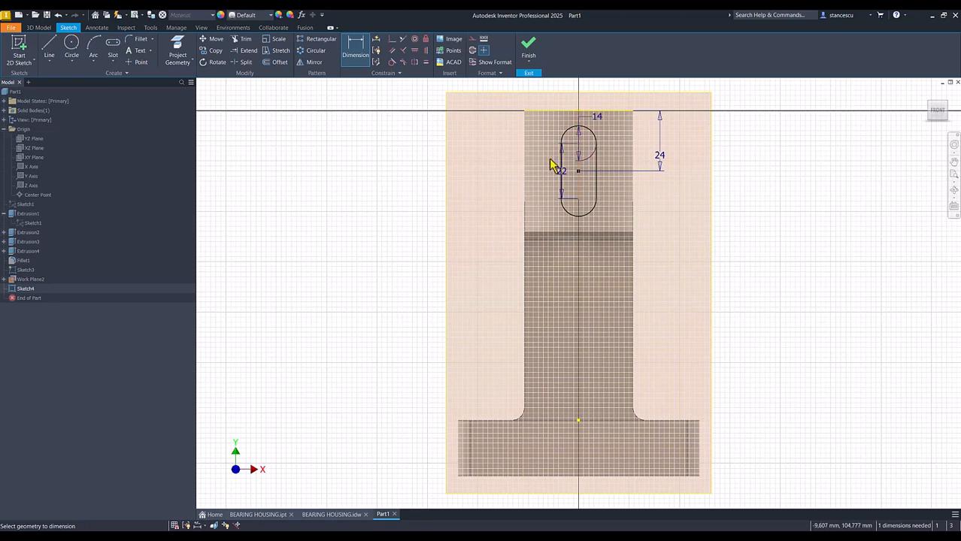
{"action": "left_click", "coordinate": [529, 46]}
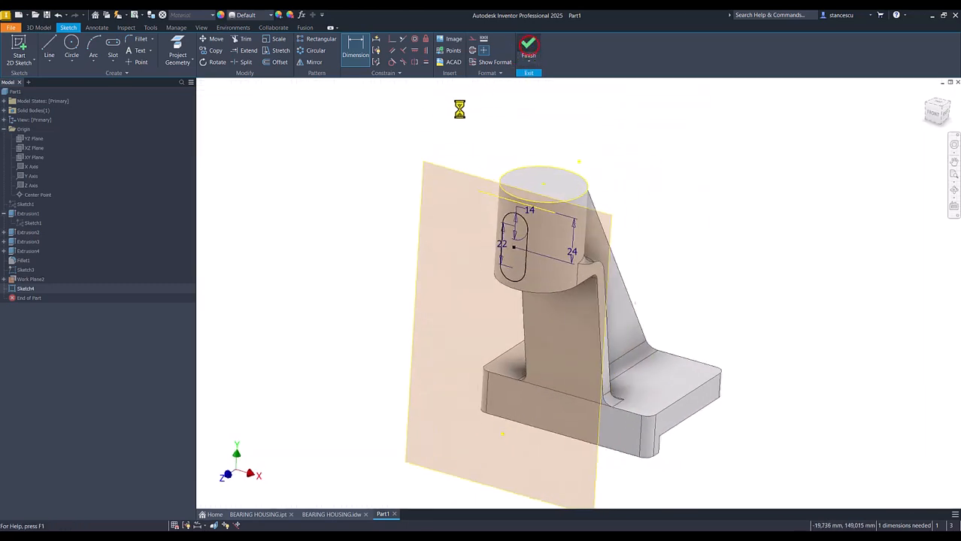
Extrude the slot profile to the next face so that it joins the boss as a raised pad
{"action": "left_click", "coordinate": [50, 47]}
{"action": "left_click", "coordinate": [488, 284]}
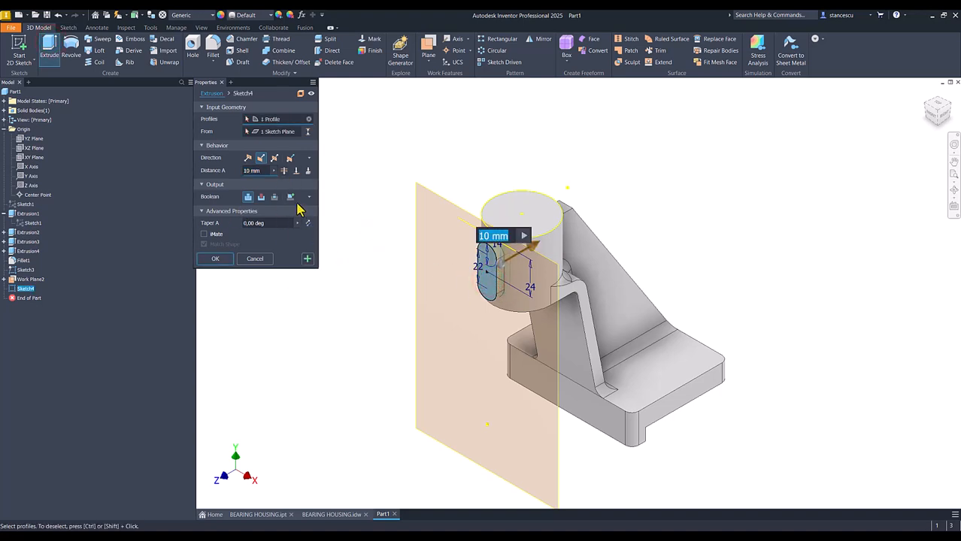
{"action": "left_click", "coordinate": [309, 174]}
{"action": "left_click", "coordinate": [224, 273]}
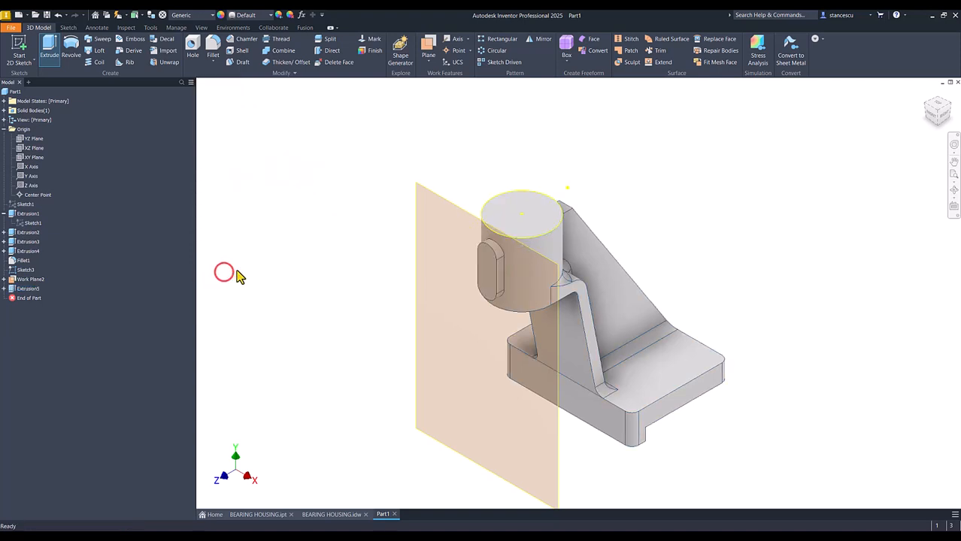
Hide the offset work plane and the sketch on the boss's top face
{"action": "right_click", "coordinate": [437, 196]}
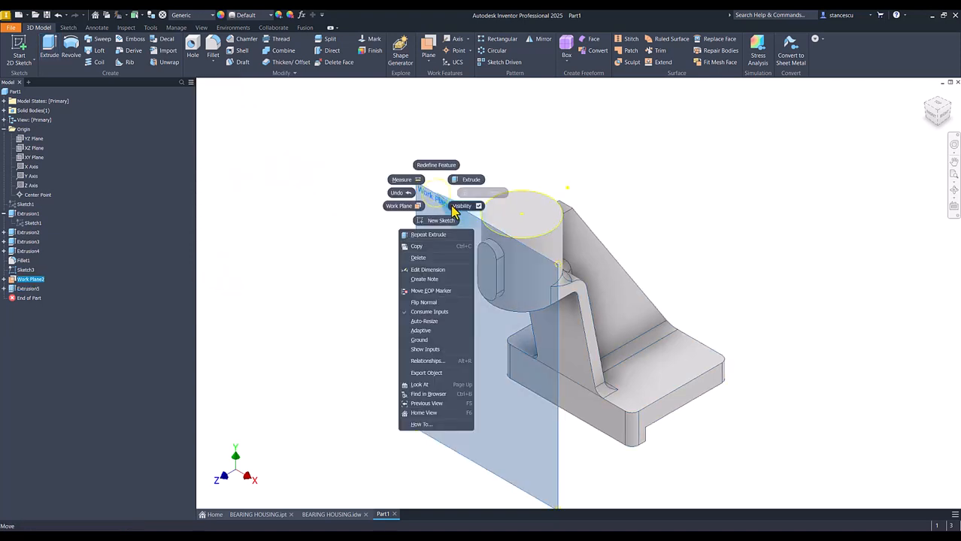
{"action": "left_click", "coordinate": [452, 206]}
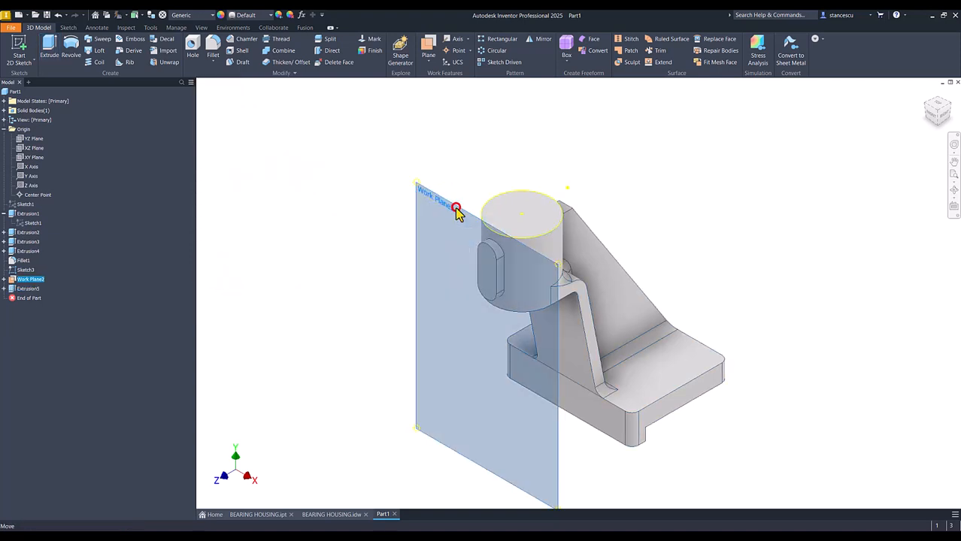
{"action": "right_click", "coordinate": [15, 272]}
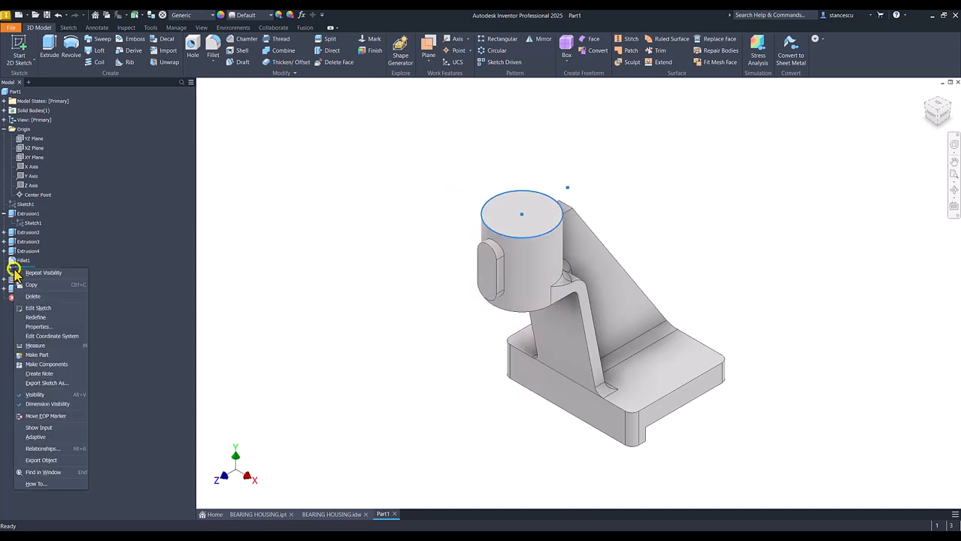
{"action": "left_click", "coordinate": [34, 275]}
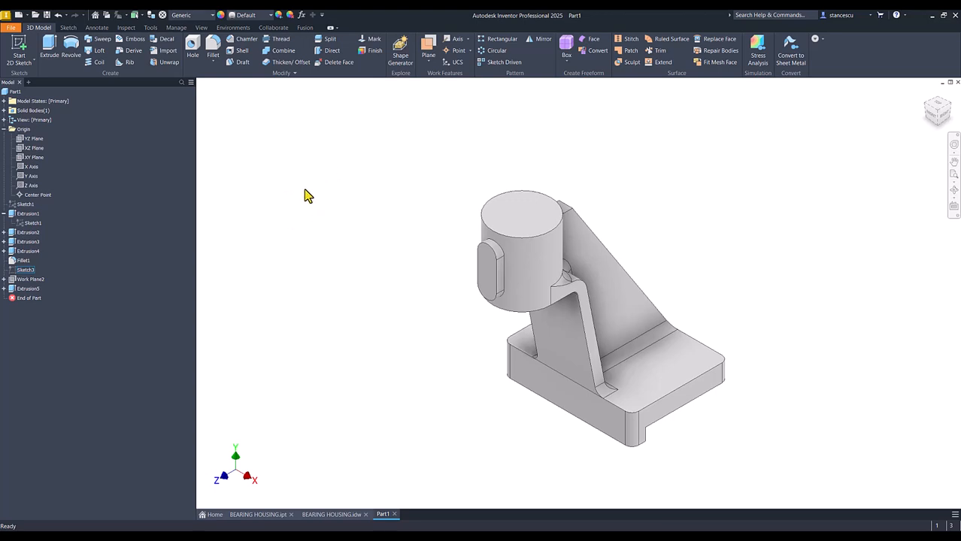
Consult the slot pad's radii in BEARING HOUSING.idw and start a sketch on the pad's front face in Part1
{"action": "left_click", "coordinate": [487, 274]}
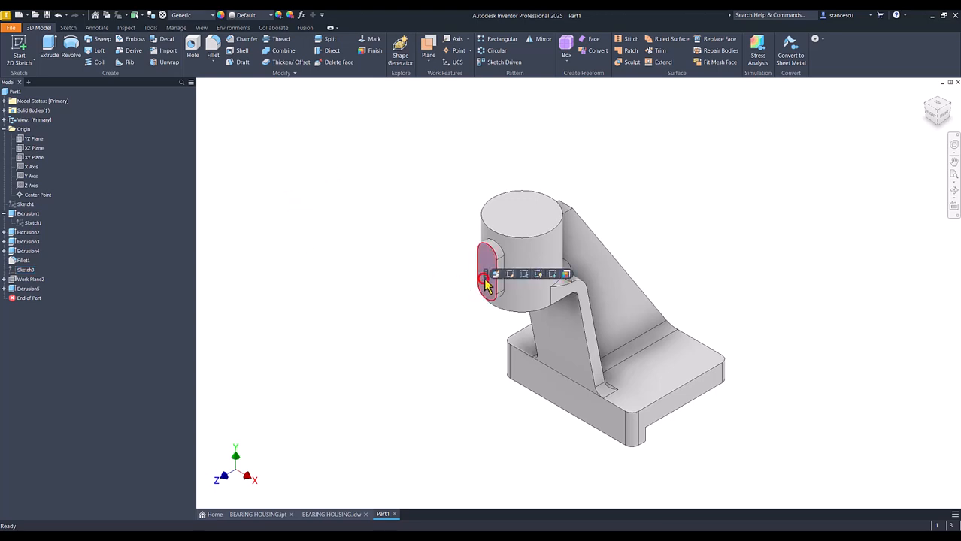
{"action": "left_click", "coordinate": [364, 335]}
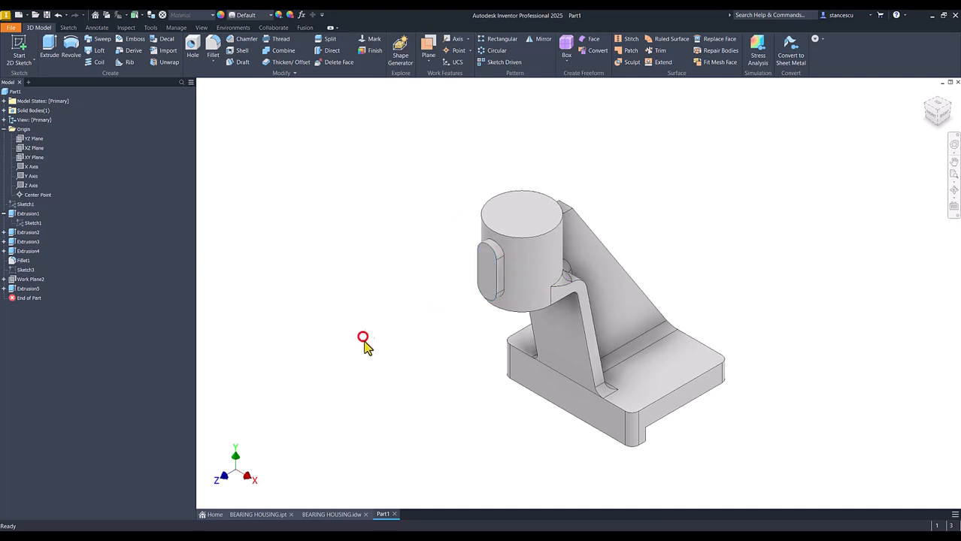
{"action": "left_click", "coordinate": [332, 514]}
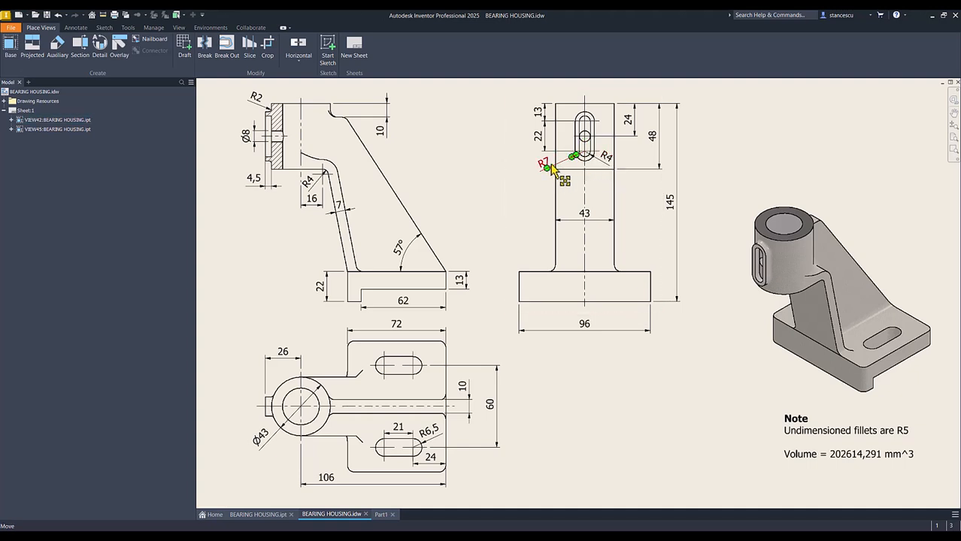
{"action": "left_click", "coordinate": [380, 515]}
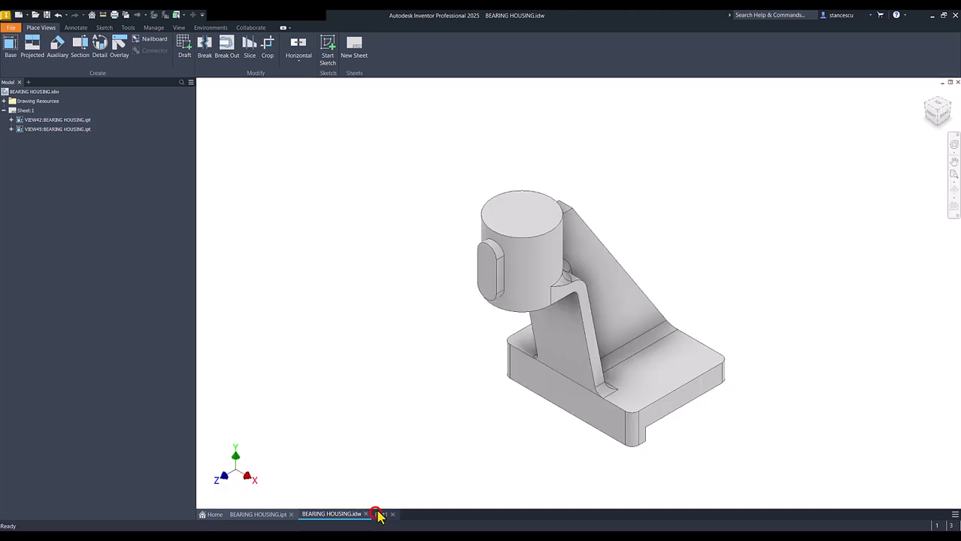
{"action": "left_click", "coordinate": [487, 278]}
{"action": "left_click", "coordinate": [553, 272]}
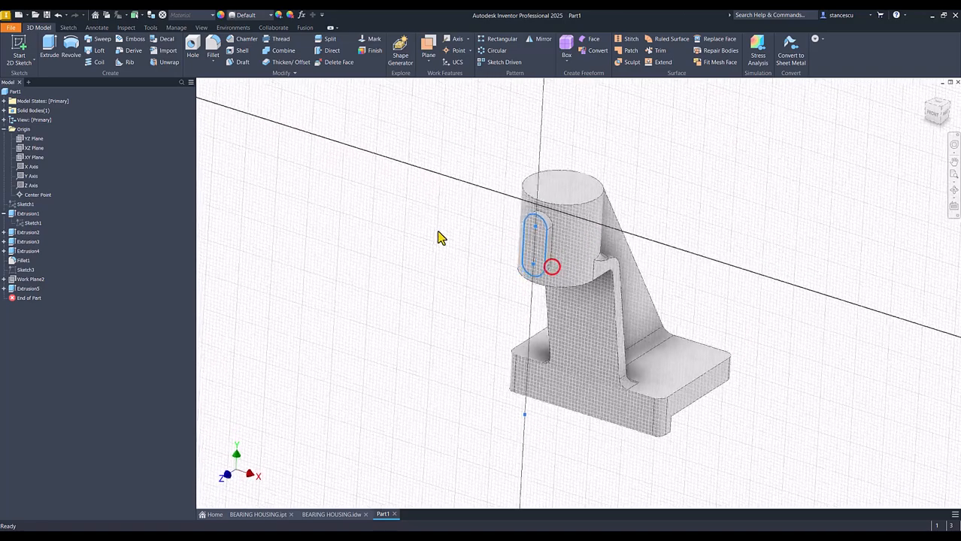
Offset the projected pad outline inward by 7-4 mm to form a smaller concentric slot
{"action": "left_click", "coordinate": [278, 61]}
{"action": "left_click", "coordinate": [591, 218]}
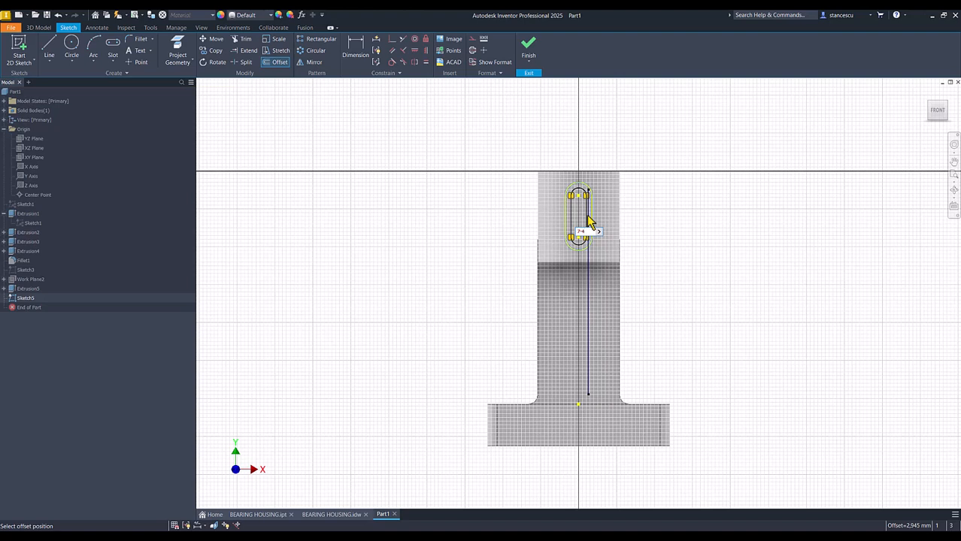
{"action": "key", "text": "Return"}
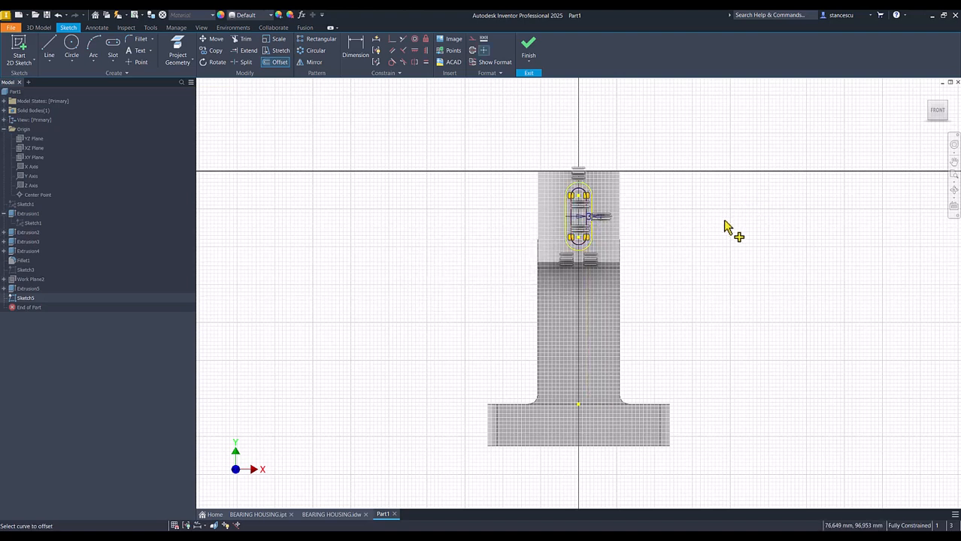
{"action": "key", "text": "Escape"}
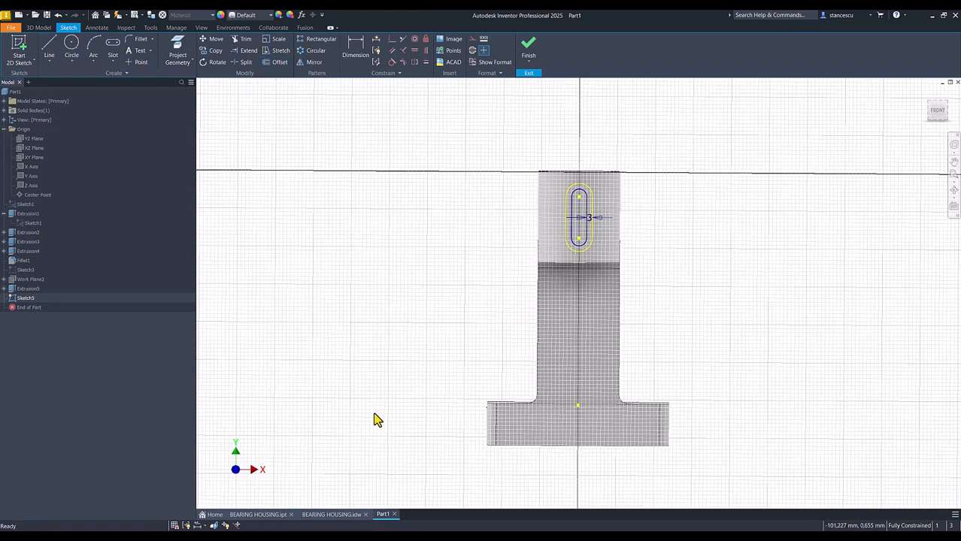
{"action": "middle_click_drag", "start_coordinate": [306, 498], "coordinate": [590, 197], "text": "shift"}
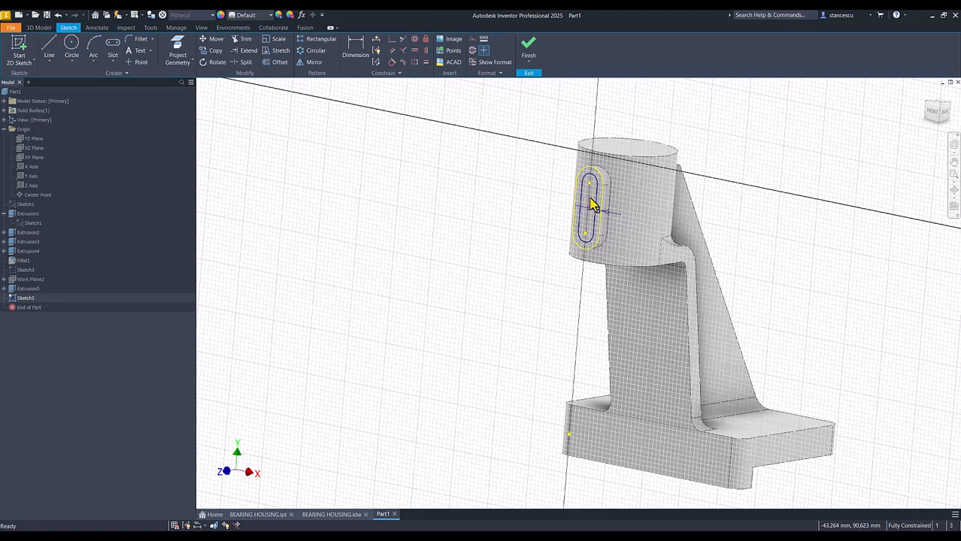
{"action": "scroll", "coordinate": [531, 264], "scroll_direction": "down", "scroll_amount": 1}
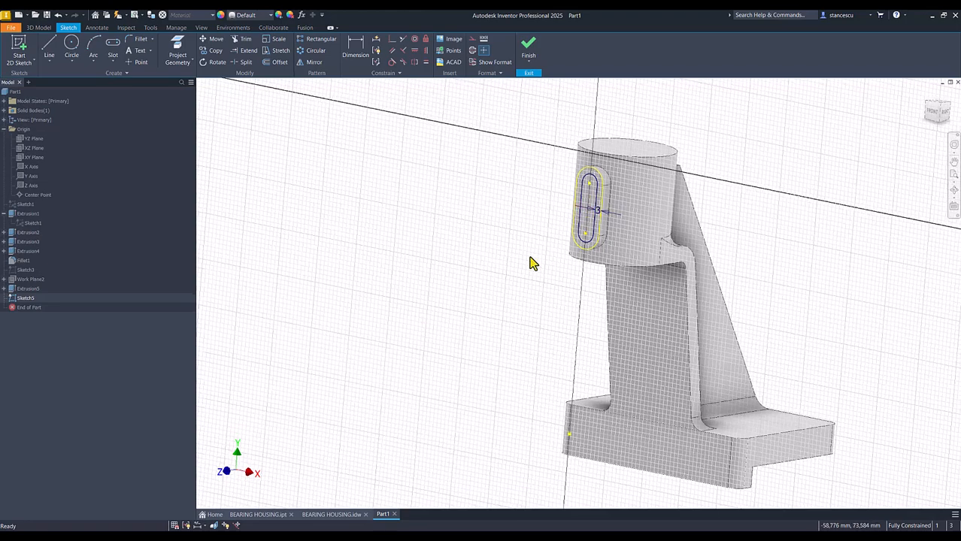
Consult the slot pad's depth in BEARING HOUSING.idw and finish the inner slot sketch in Part1
{"action": "left_click", "coordinate": [331, 514]}
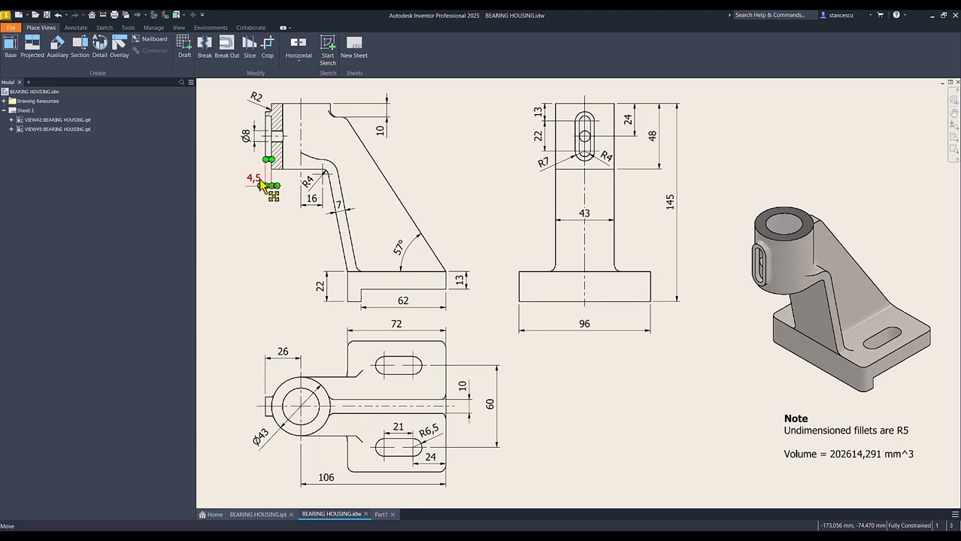
{"action": "left_click", "coordinate": [382, 515]}
{"action": "scroll", "coordinate": [488, 322], "scroll_direction": "up", "scroll_amount": 6}
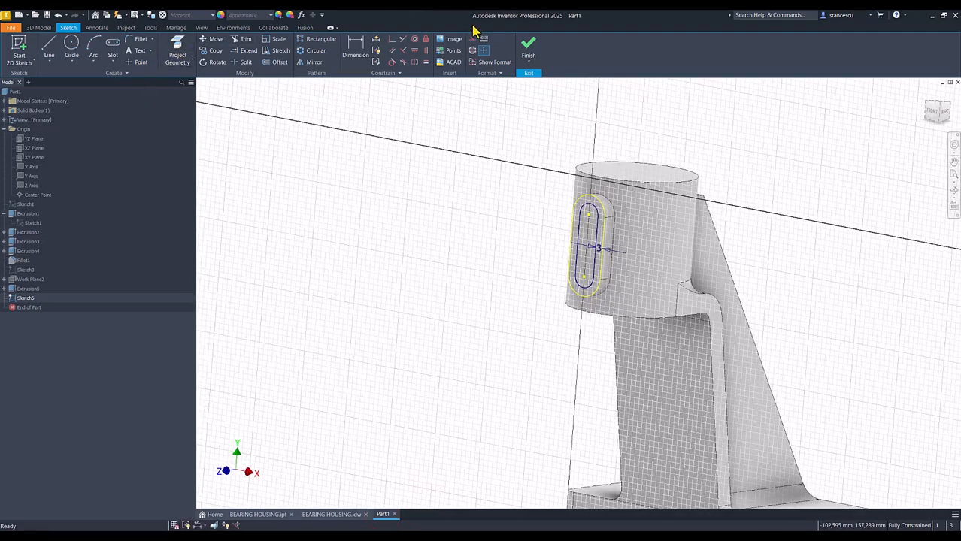
{"action": "left_click", "coordinate": [529, 52]}
Cut the inner slot profile 4,5 mm deep into the pad with Extrude
{"action": "left_click", "coordinate": [47, 50]}
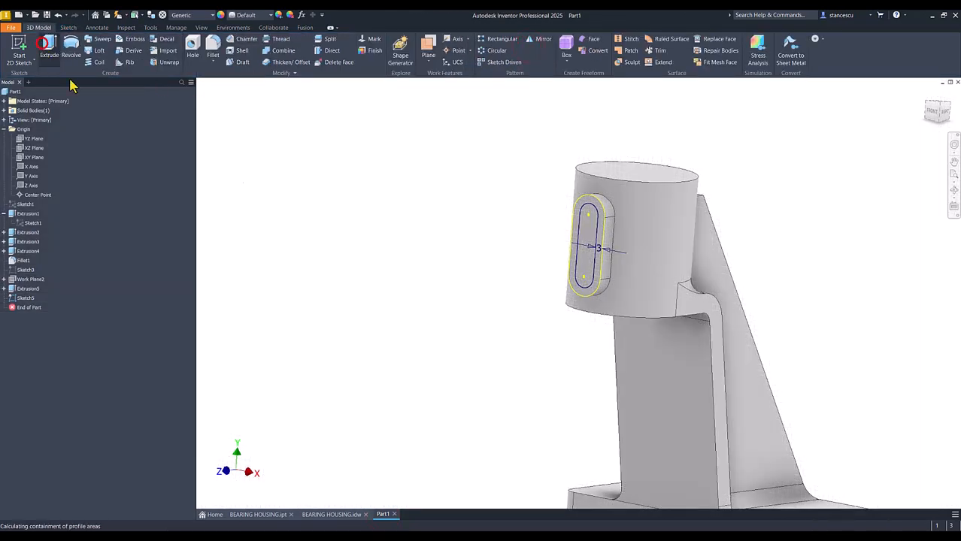
{"action": "left_click", "coordinate": [596, 273]}
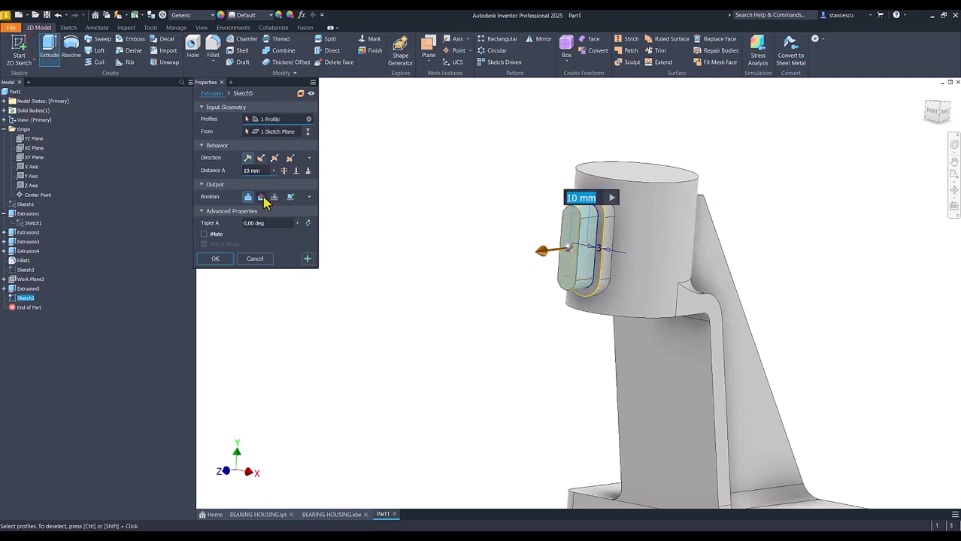
{"action": "left_click", "coordinate": [263, 199]}
{"action": "type", "text": "4,5"}
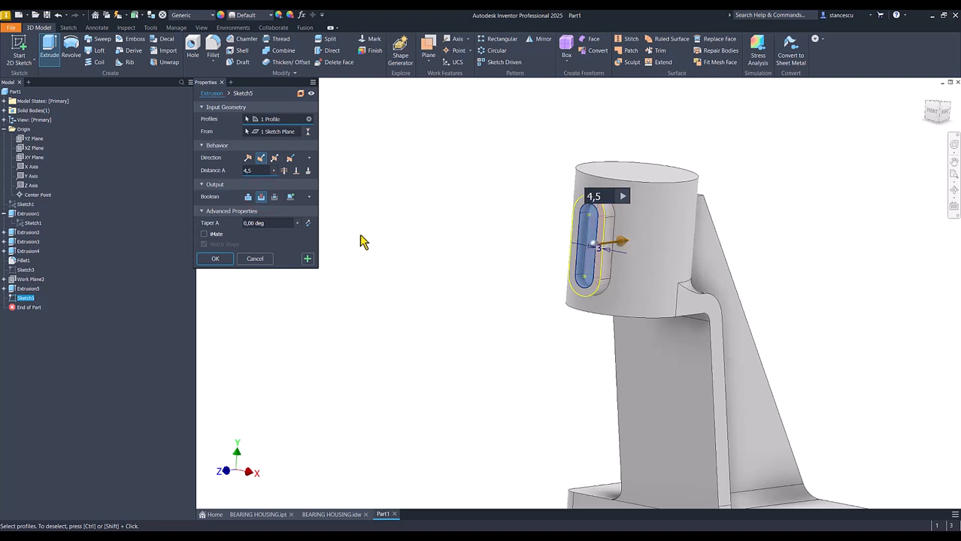
{"action": "left_click", "coordinate": [215, 259]}
{"action": "key", "text": "F6"}
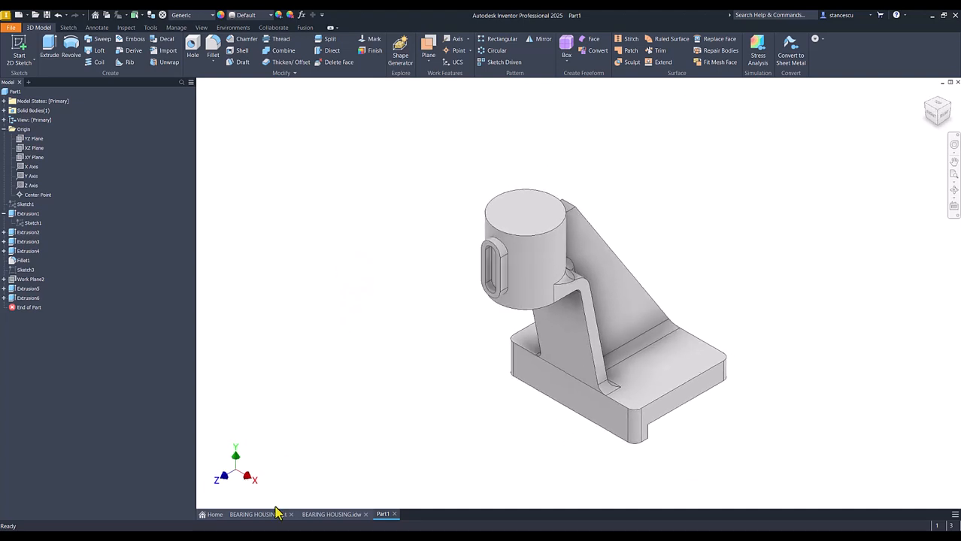
Add a diameter dimension to the boss's bore circle in the plan view of BEARING HOUSING.idw
{"action": "left_click", "coordinate": [332, 516]}
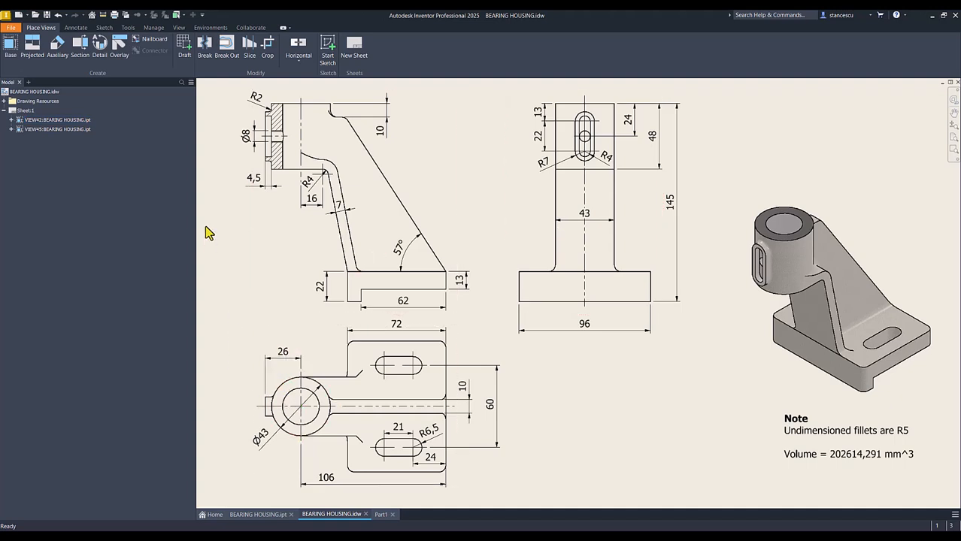
{"action": "left_click", "coordinate": [75, 27]}
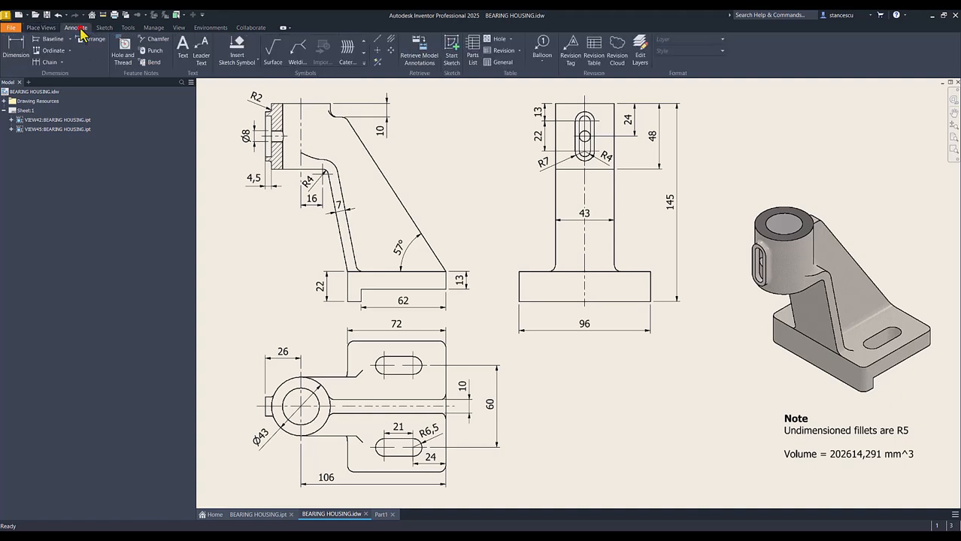
{"action": "left_click", "coordinate": [16, 53]}
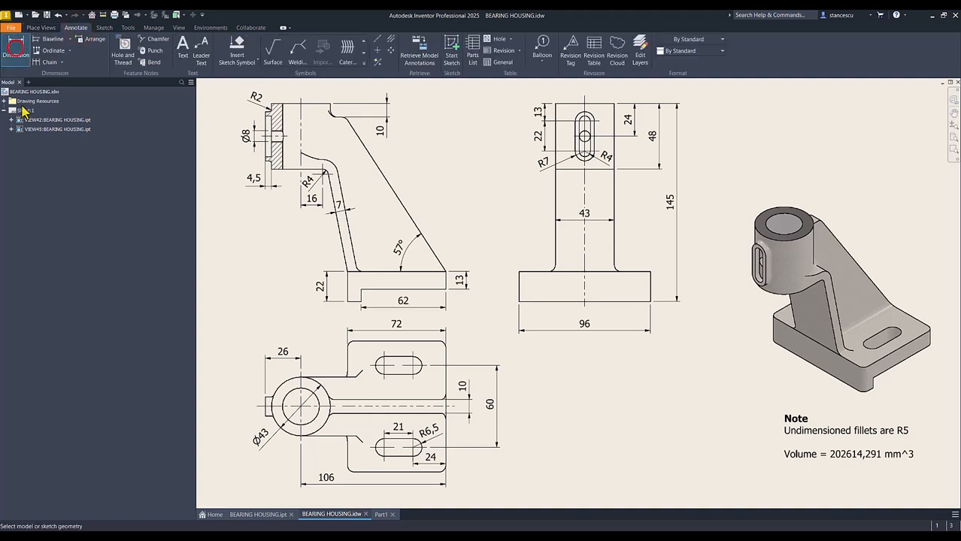
{"action": "left_click", "coordinate": [284, 400]}
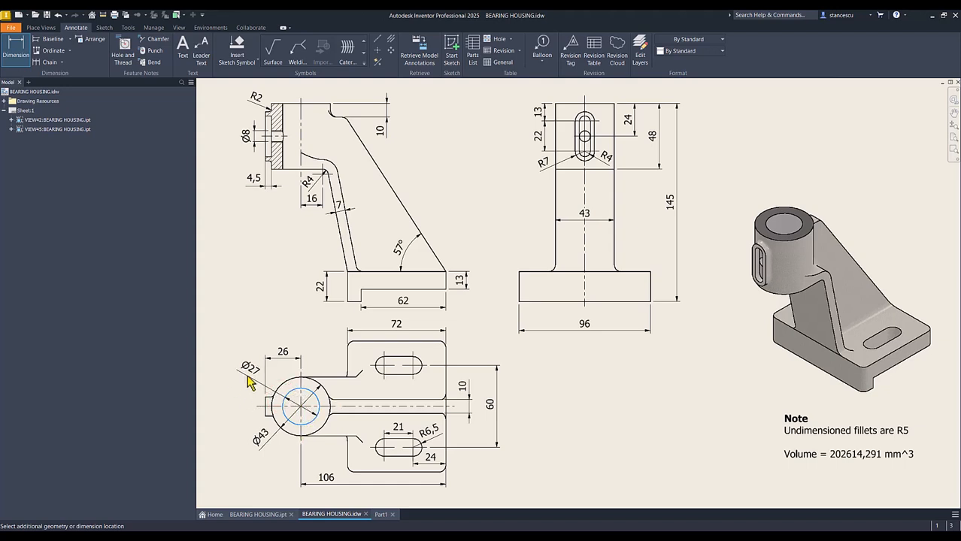
{"action": "left_click", "coordinate": [241, 375]}
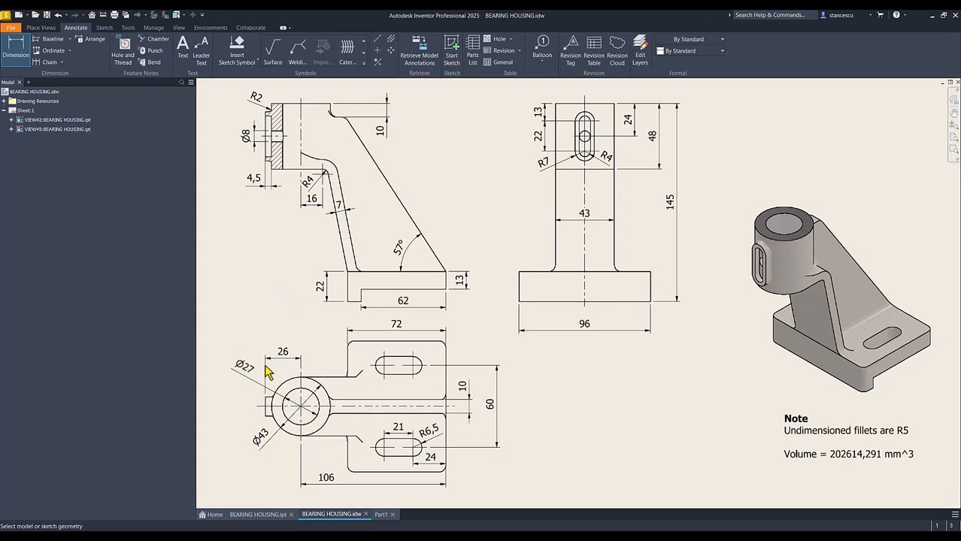
In Part1, create a 27 mm through-all hole on the boss's top face, concentric with its circular edge
{"action": "left_click", "coordinate": [382, 514]}
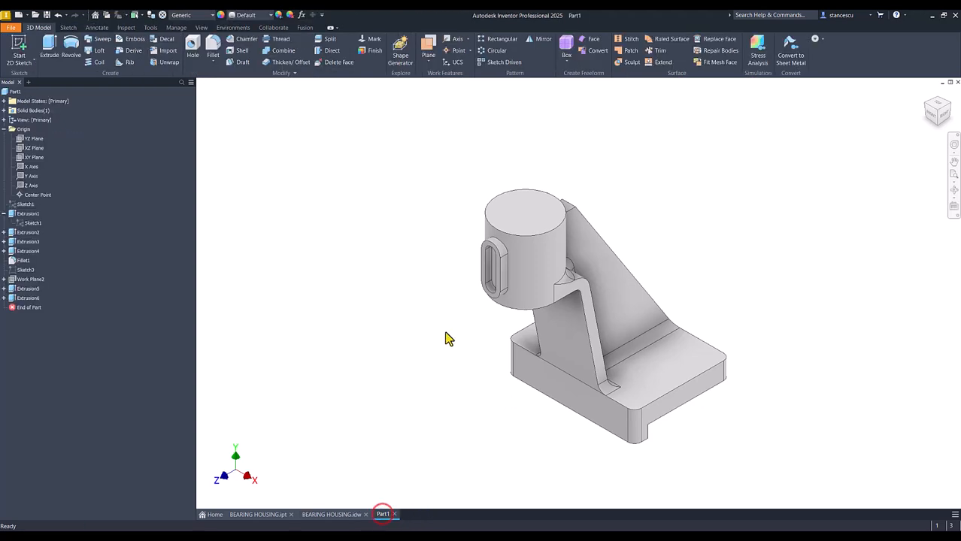
{"action": "left_click", "coordinate": [193, 49]}
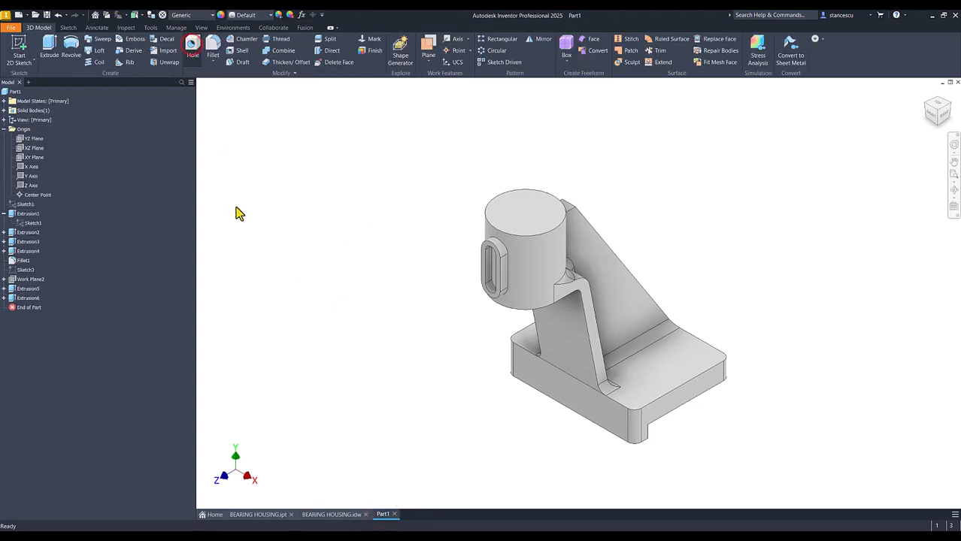
{"action": "left_click", "coordinate": [501, 212]}
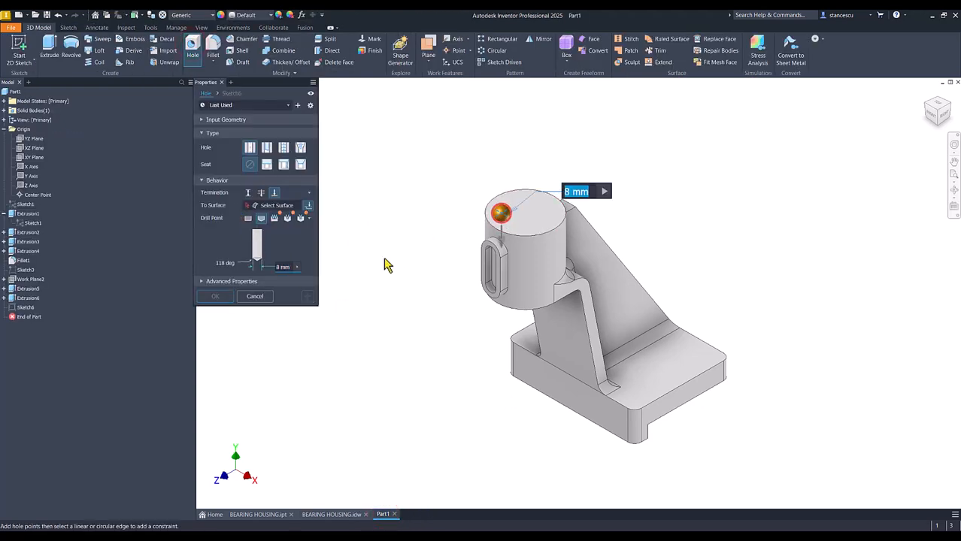
{"action": "left_click", "coordinate": [510, 197]}
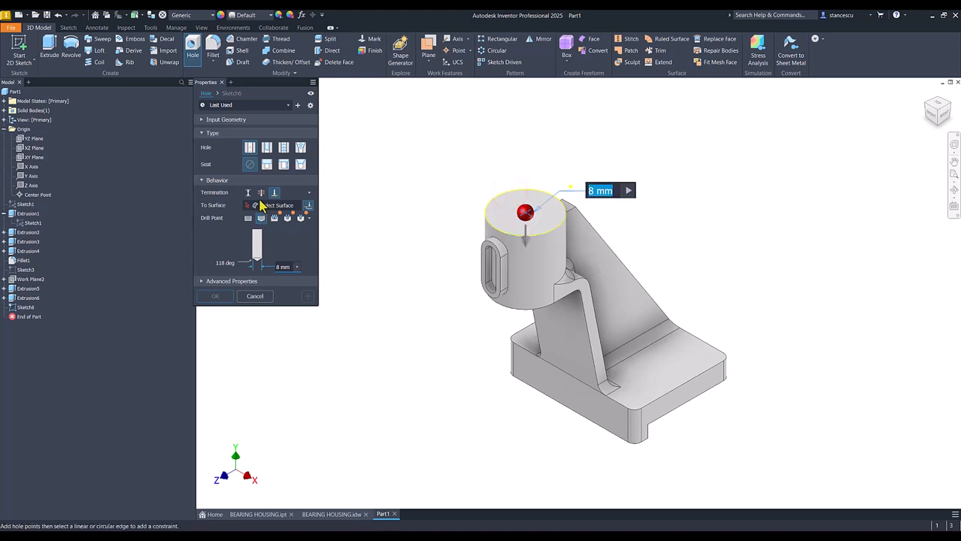
{"action": "left_click", "coordinate": [261, 194]}
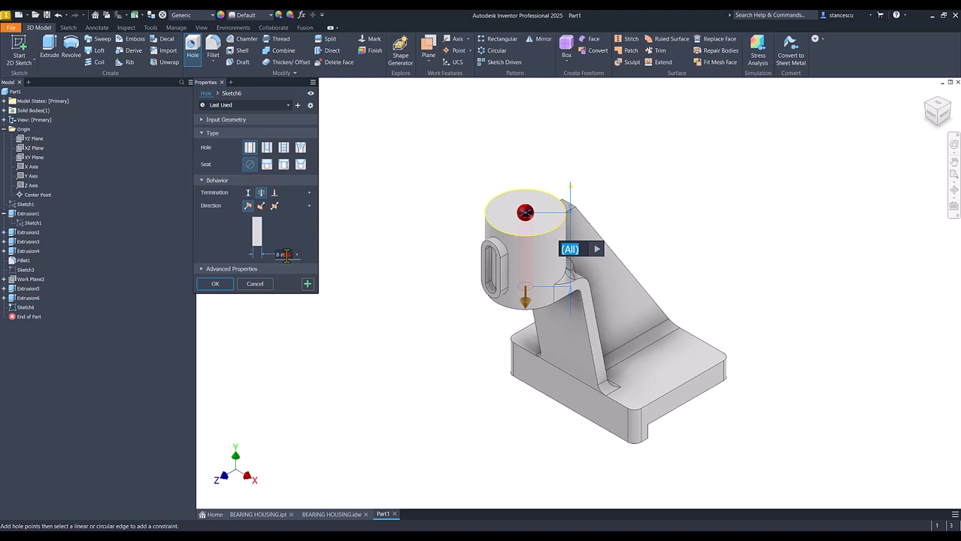
{"action": "left_click", "coordinate": [283, 255]}
{"action": "type", "text": "2"}
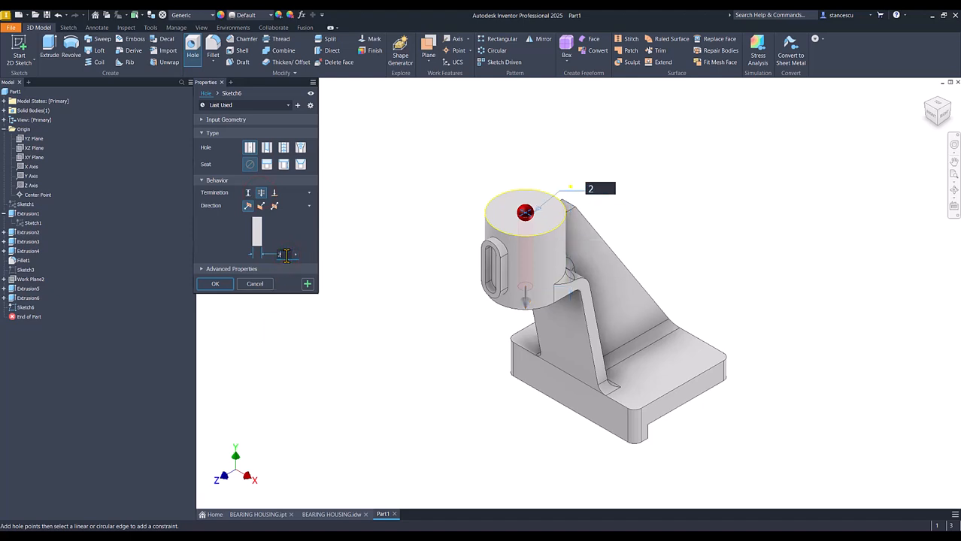
{"action": "type", "text": "7"}
{"action": "key", "text": "Return"}
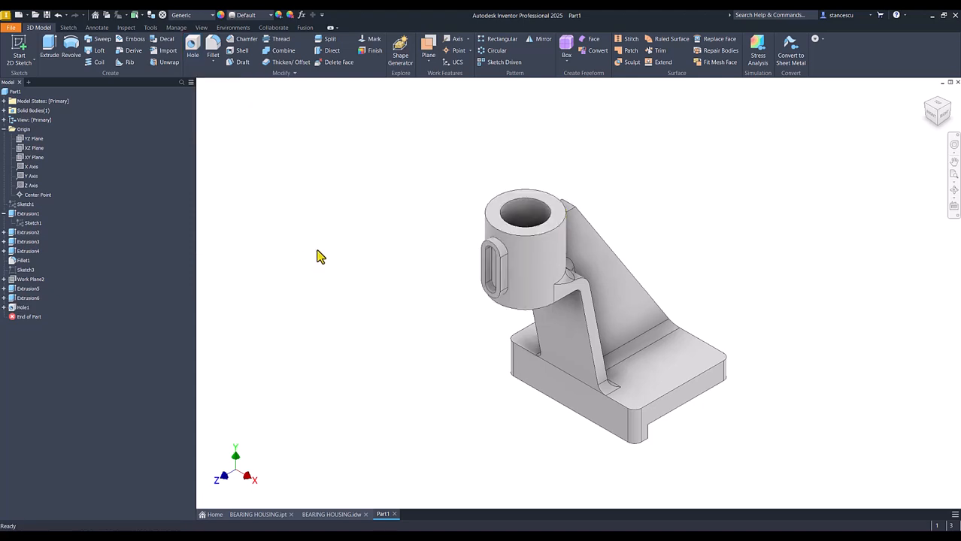
Examine the bore and the small pad hole in BEARING HOUSING.idw and return to Part1
{"action": "left_click", "coordinate": [331, 514]}
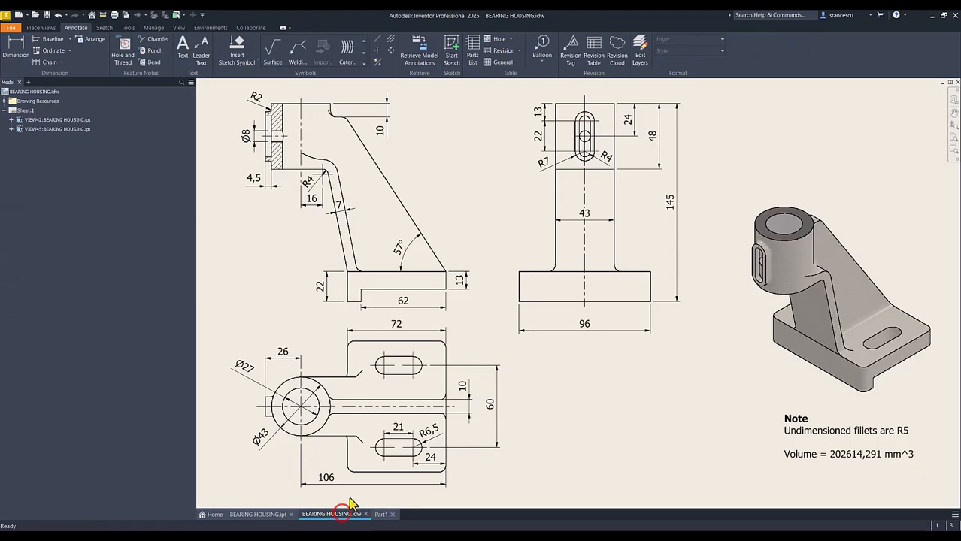
{"action": "left_click", "coordinate": [598, 138]}
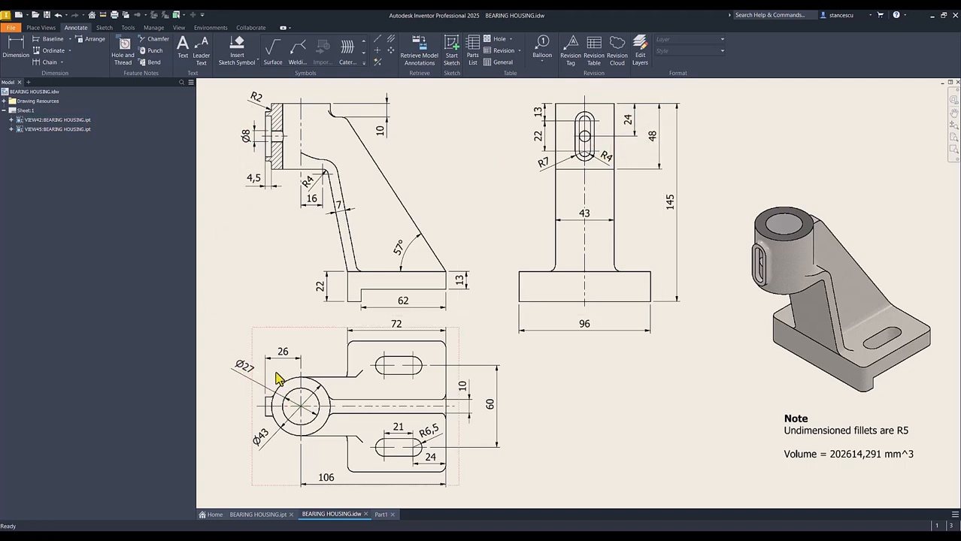
{"action": "left_click", "coordinate": [245, 379]}
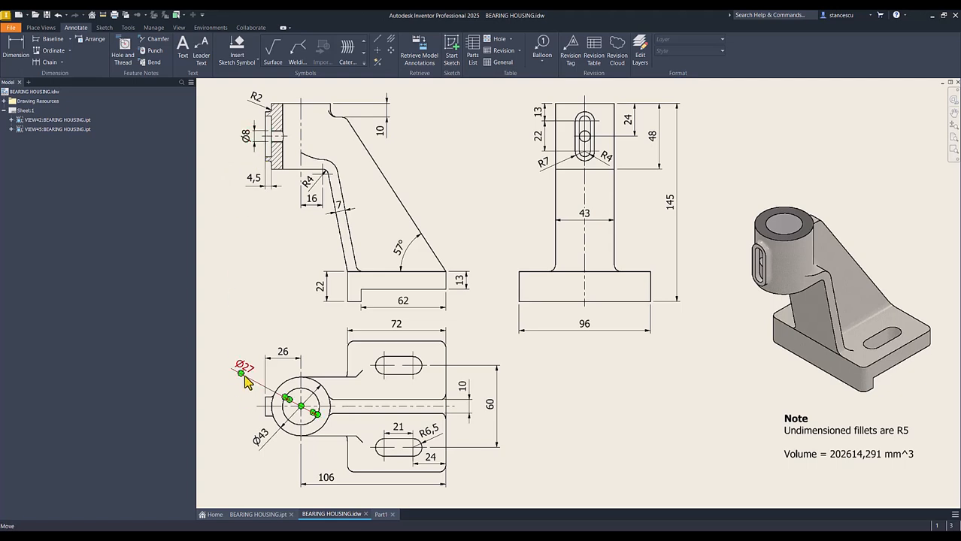
{"action": "left_click", "coordinate": [381, 516]}
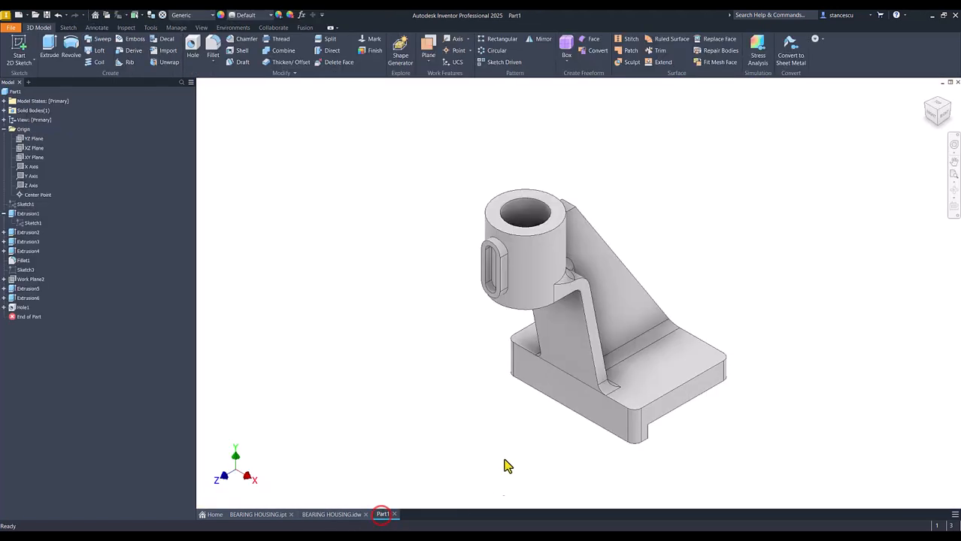
{"action": "left_click", "coordinate": [376, 321]}
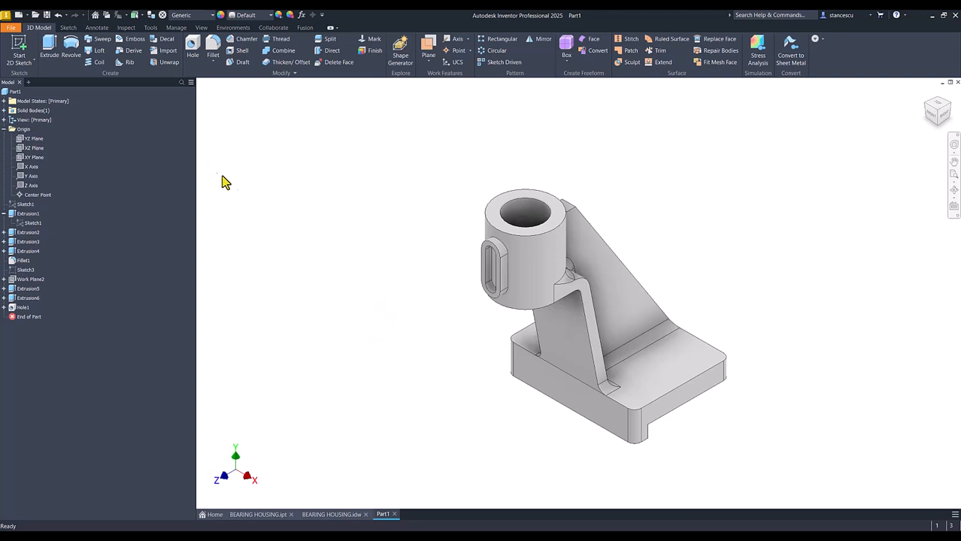
Start a sketch on the pad recess's floor and draw a vertical line joining the slot's two arc centres
{"action": "scroll", "coordinate": [466, 283], "scroll_direction": "up", "scroll_amount": 2}
{"action": "middle_click_drag", "start_coordinate": [476, 281], "coordinate": [508, 281], "text": "shift"}
{"action": "left_click", "coordinate": [509, 254]}
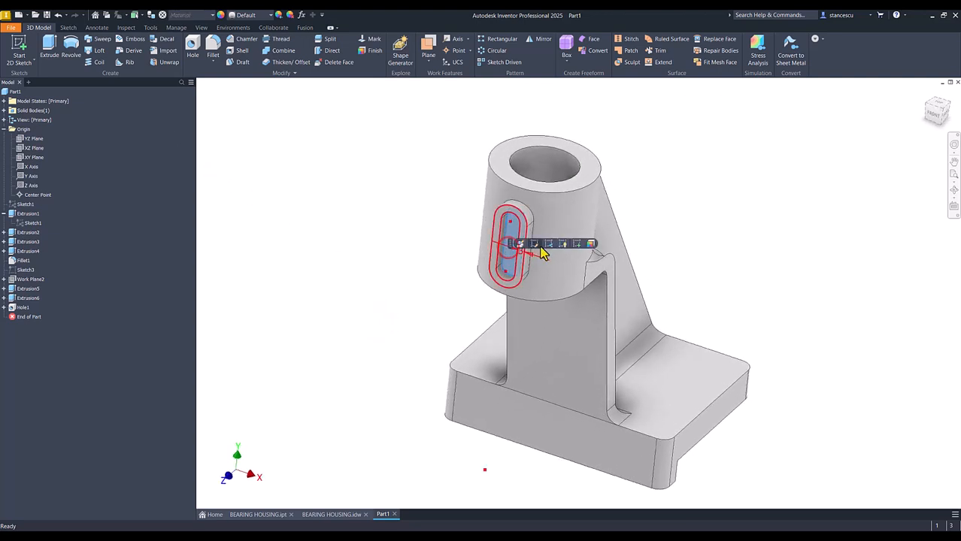
{"action": "left_click", "coordinate": [576, 243]}
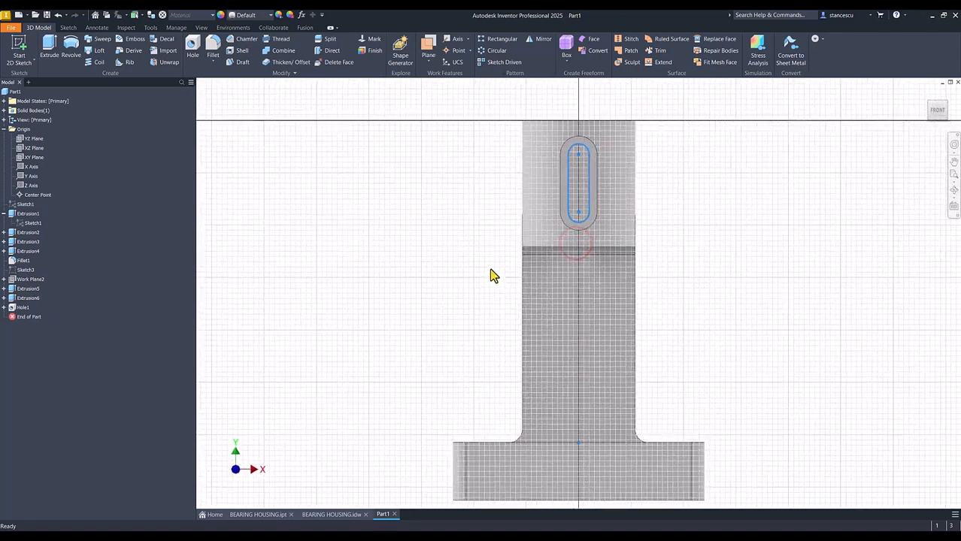
{"action": "left_click", "coordinate": [48, 51]}
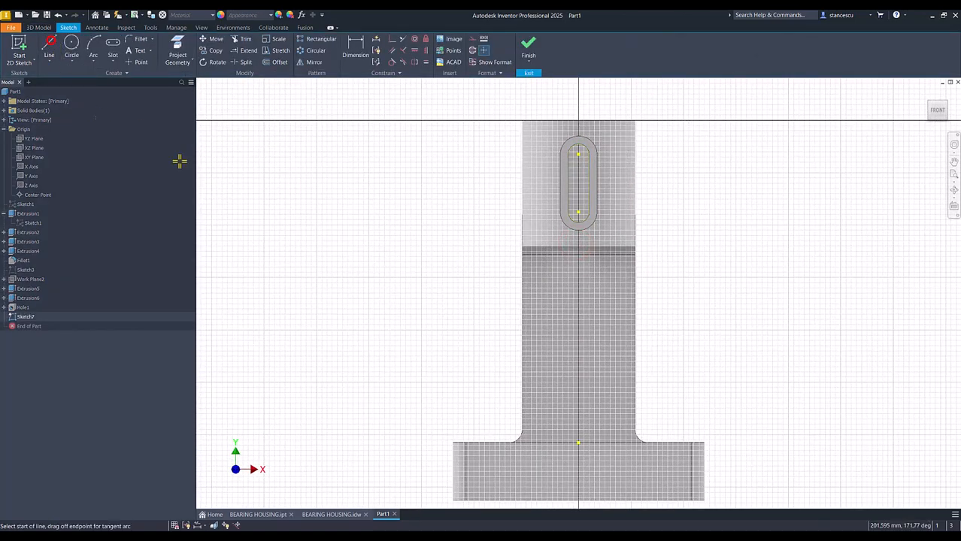
{"action": "left_click", "coordinate": [578, 156]}
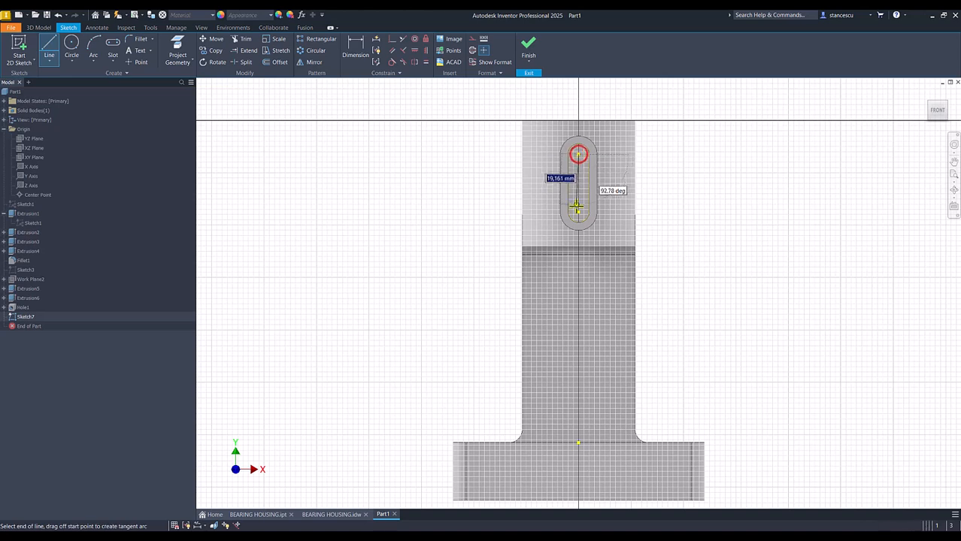
{"action": "key", "text": "Escape"}
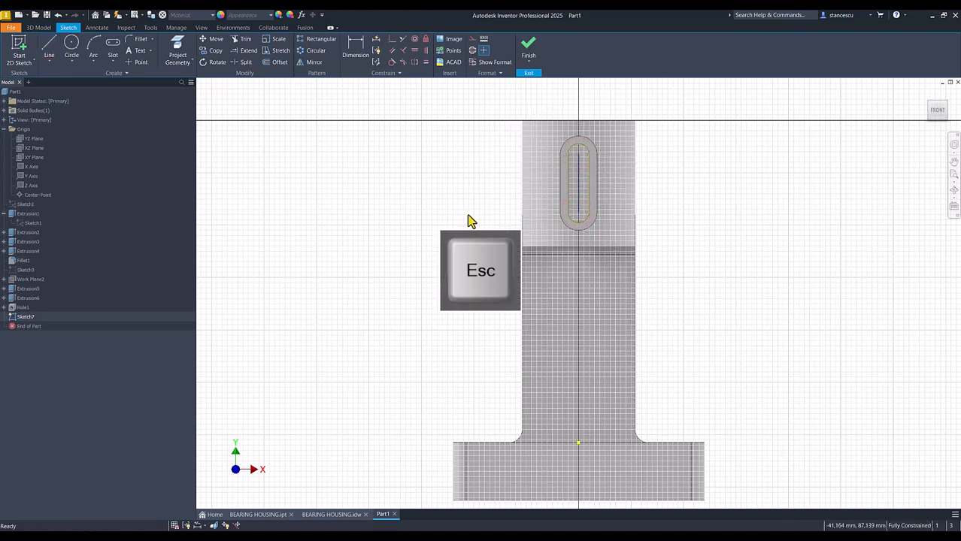
Place a sketch point at the midpoint of the slot's centre line and finish the sketch
{"action": "left_click", "coordinate": [141, 62]}
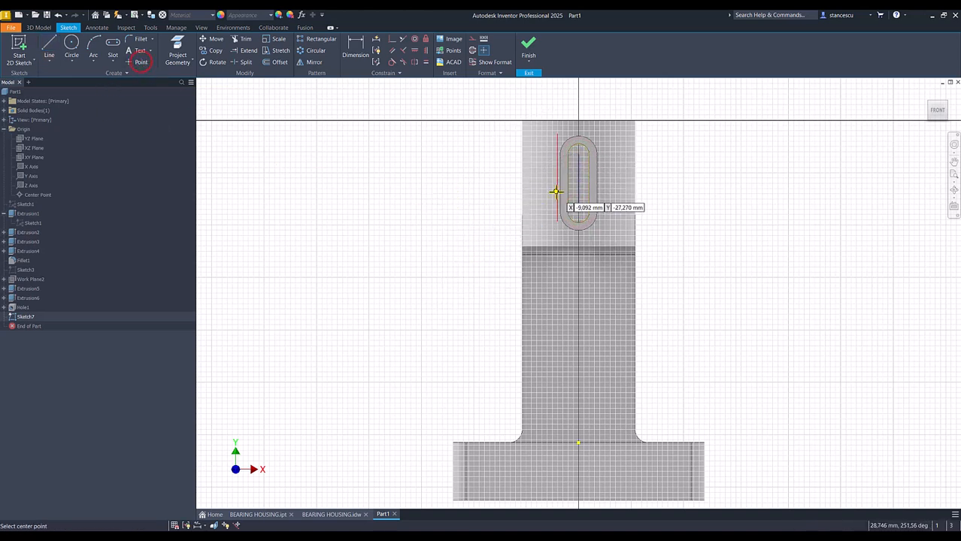
{"action": "left_click", "coordinate": [578, 182]}
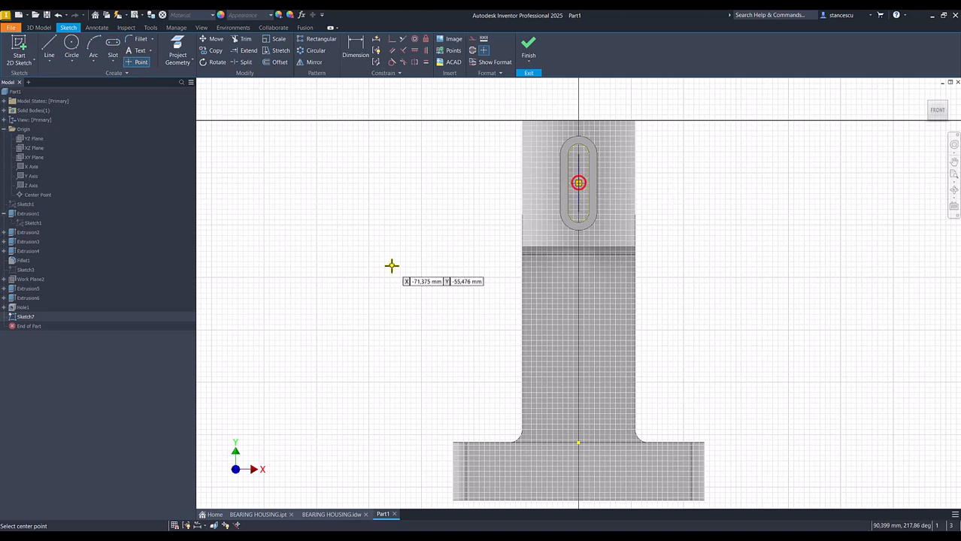
{"action": "left_click", "coordinate": [529, 50]}
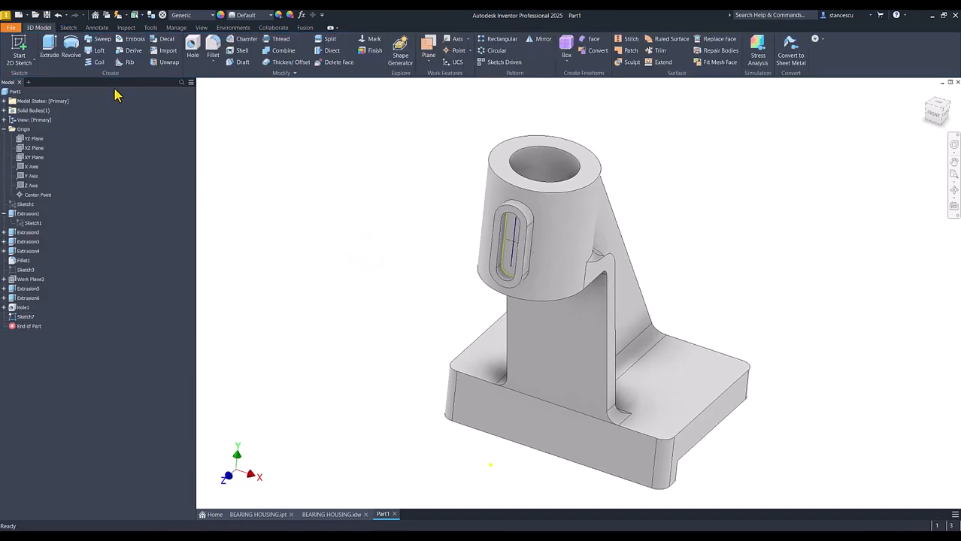
Create an 8 mm hole at the sketch point in the pad recess, terminating at the boss's inner bore surface
{"action": "left_click", "coordinate": [50, 50]}
{"action": "left_click", "coordinate": [251, 260]}
{"action": "left_click", "coordinate": [193, 46]}
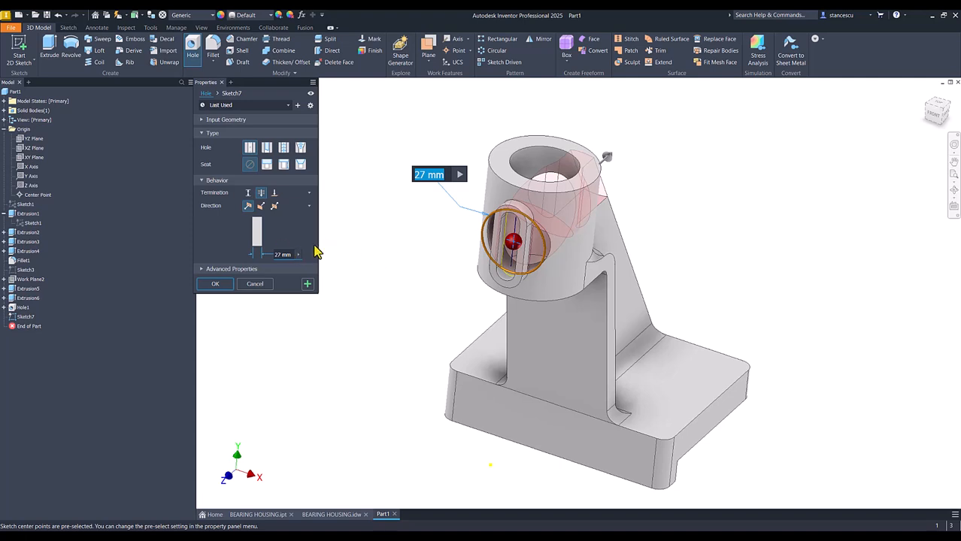
{"action": "left_click", "coordinate": [287, 255]}
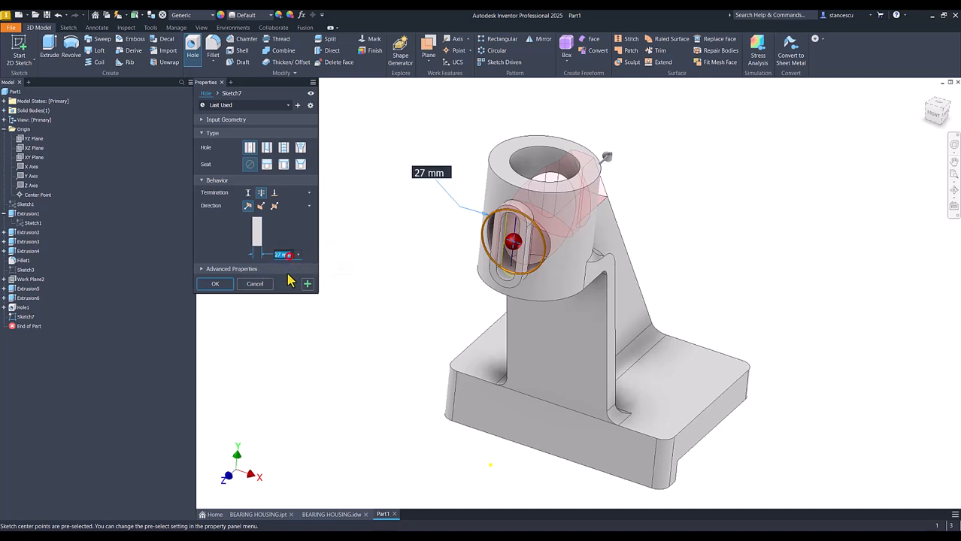
{"action": "type", "text": "8"}
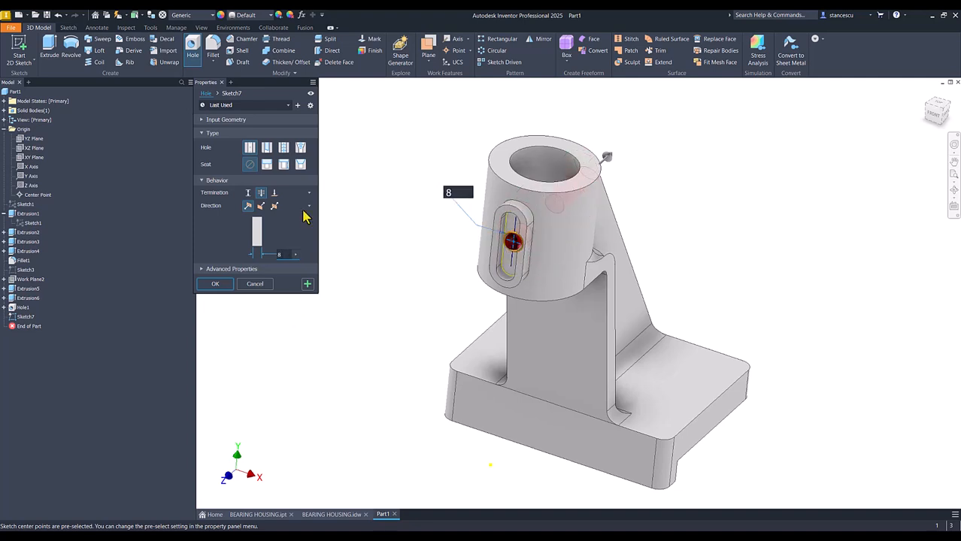
{"action": "left_click", "coordinate": [274, 194]}
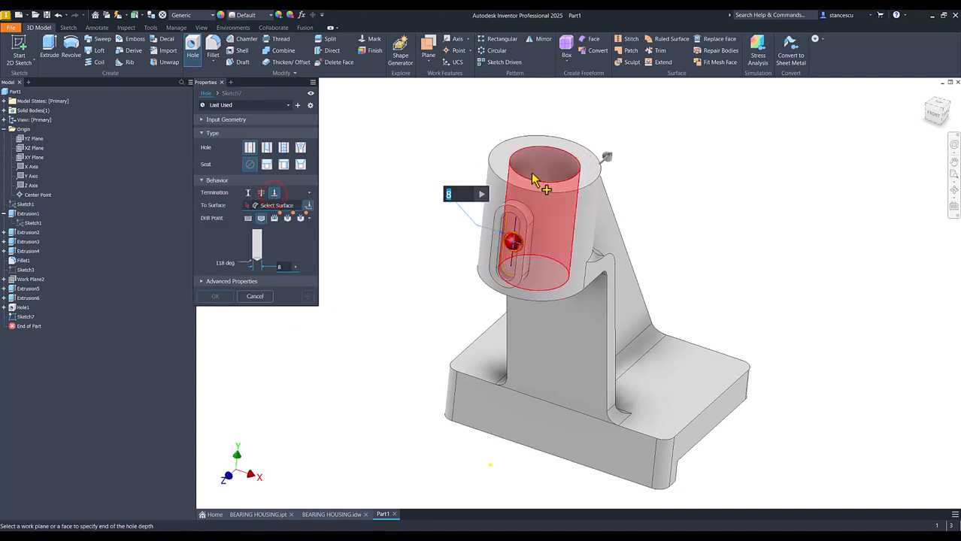
{"action": "left_click", "coordinate": [546, 166]}
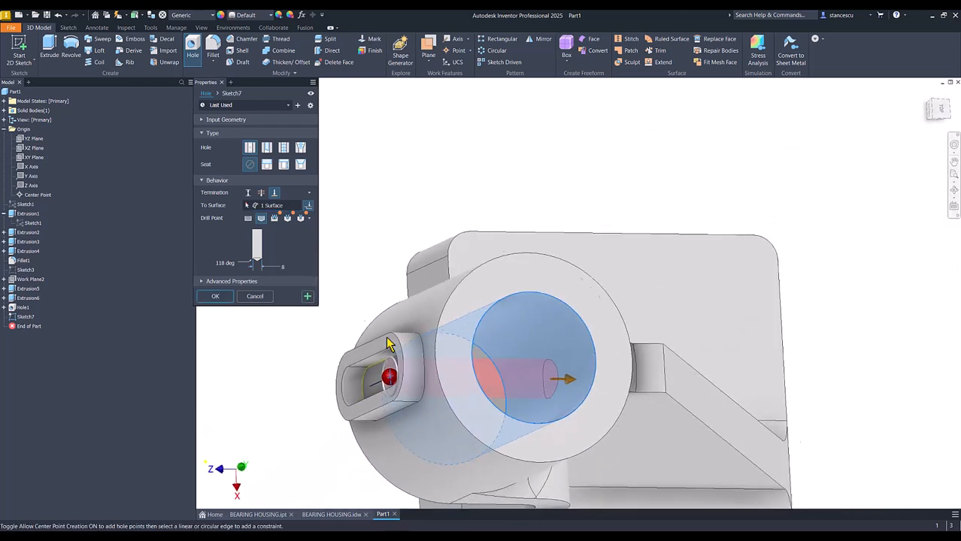
{"action": "key", "text": "F6"}
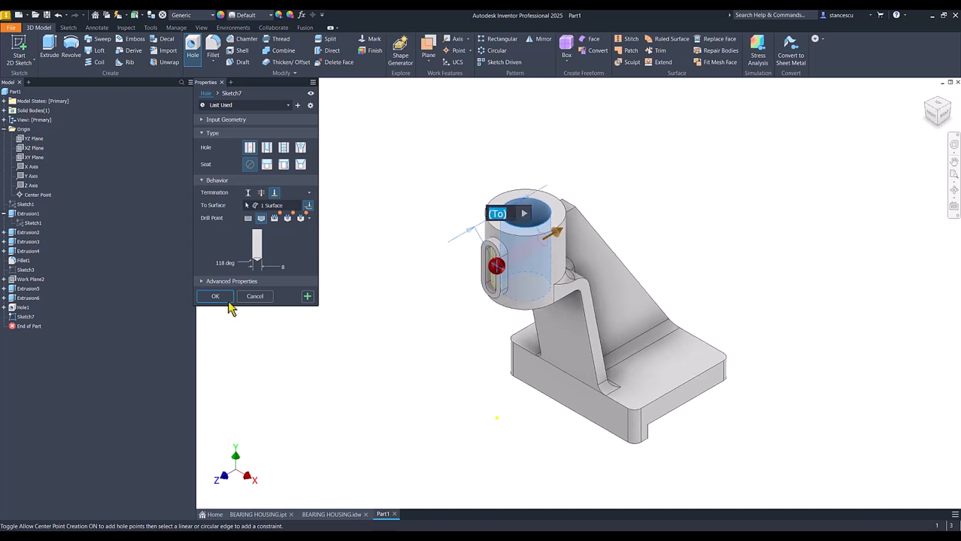
{"action": "left_click", "coordinate": [216, 297]}
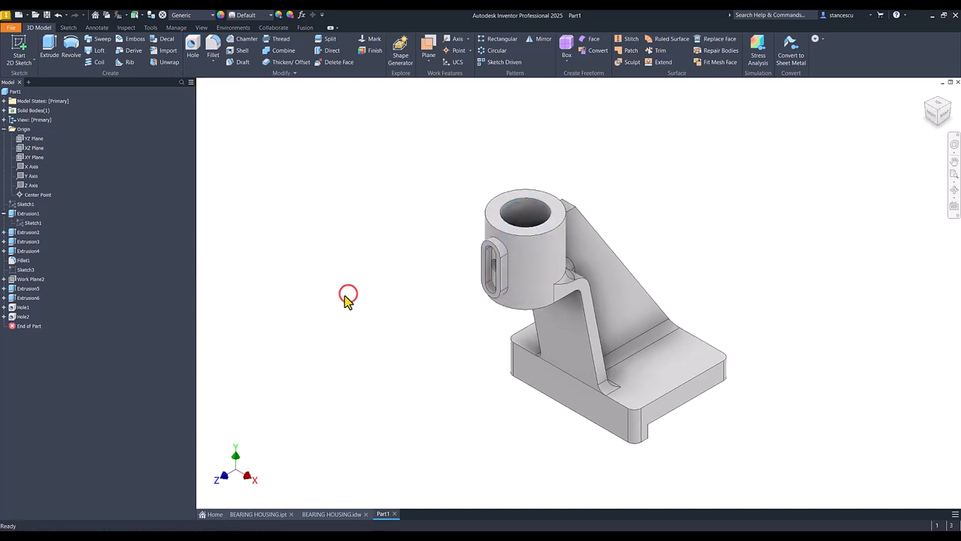
Check the slot dimensions in BEARING HOUSING.idw, then sketch a slot on Part1's base top face with 21 mm centre distance and 2*6.5 mm width
{"action": "left_click", "coordinate": [332, 515]}
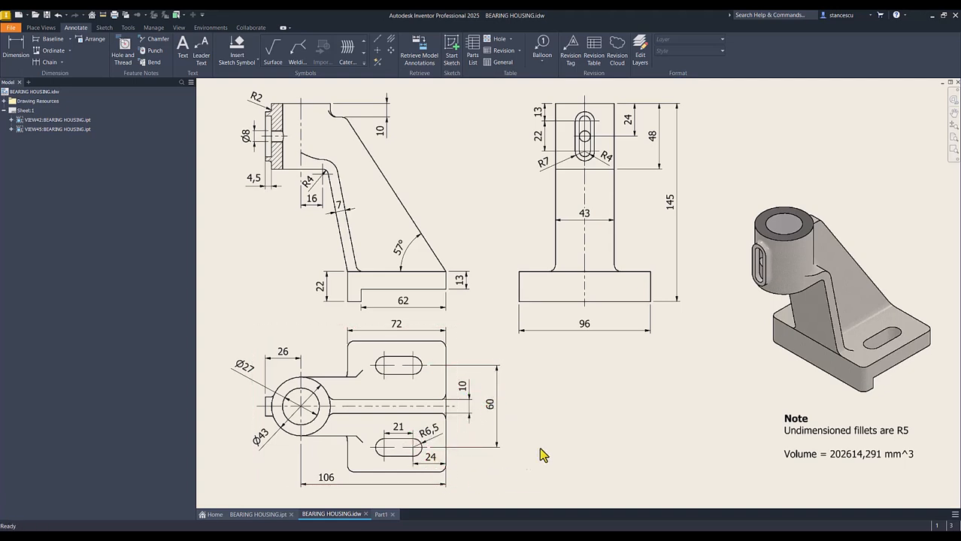
{"action": "left_click", "coordinate": [381, 515]}
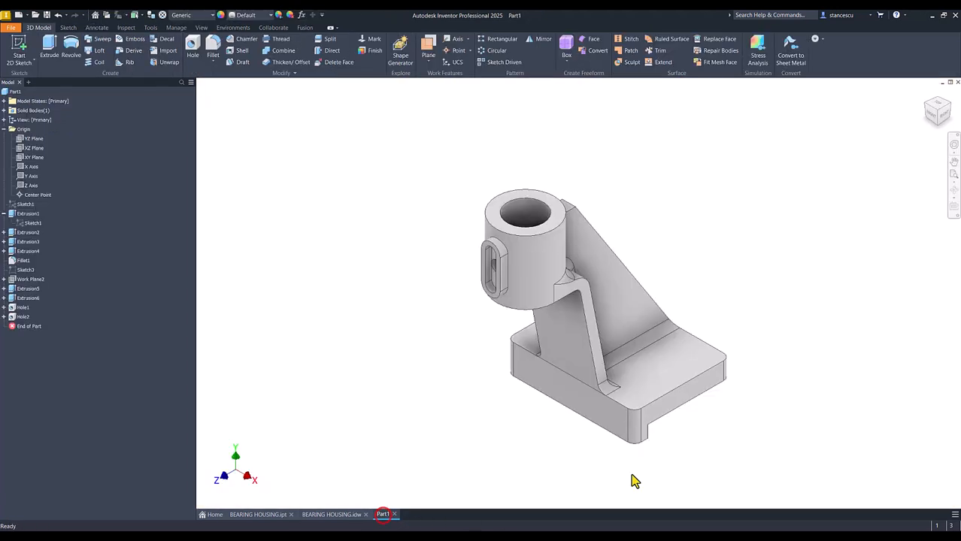
{"action": "left_click", "coordinate": [667, 370]}
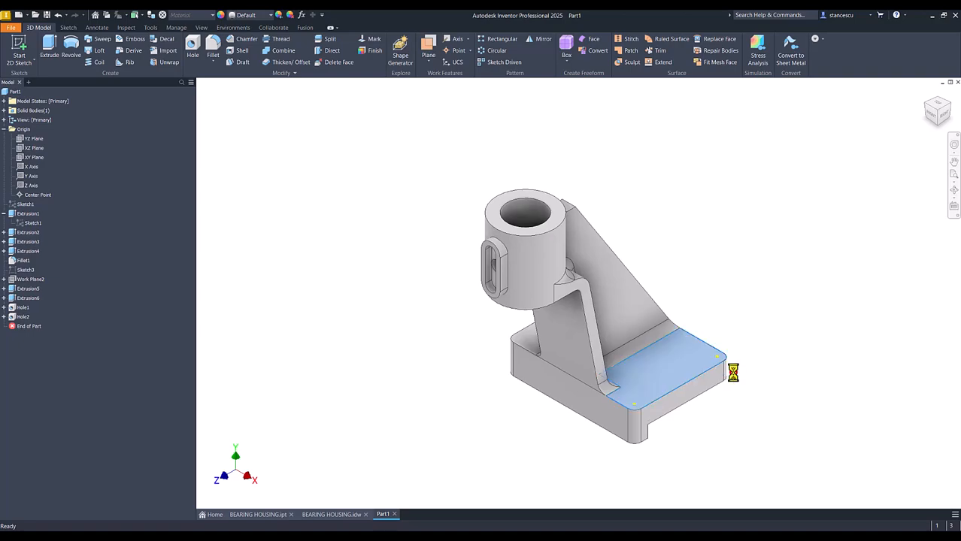
{"action": "left_click", "coordinate": [112, 46]}
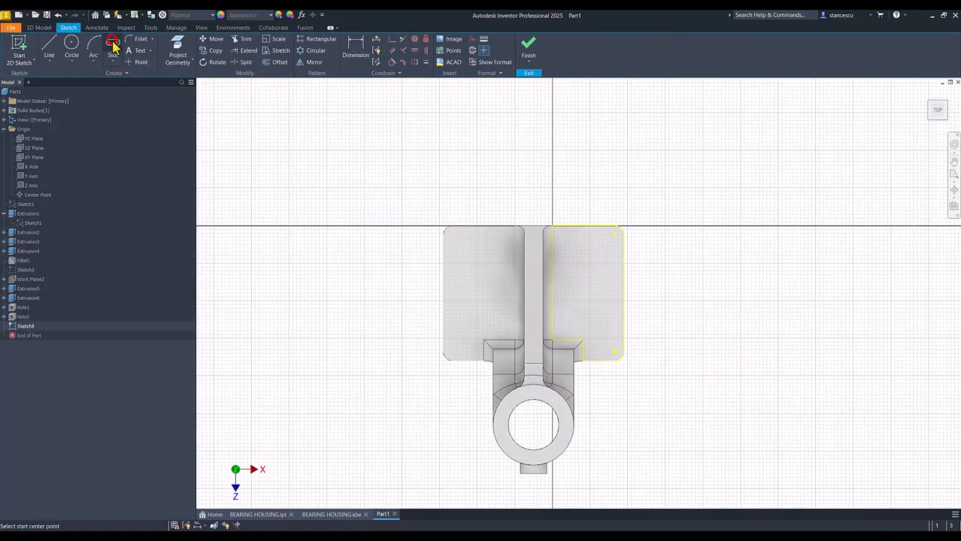
{"action": "left_click", "coordinate": [594, 270]}
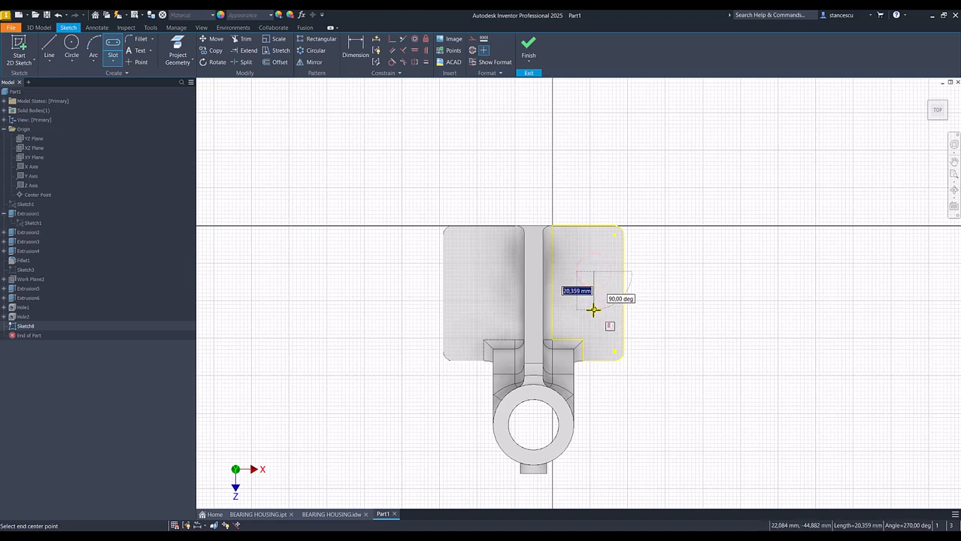
{"action": "type", "text": "21"}
{"action": "key", "text": "Return"}
{"action": "key", "text": "Return"}
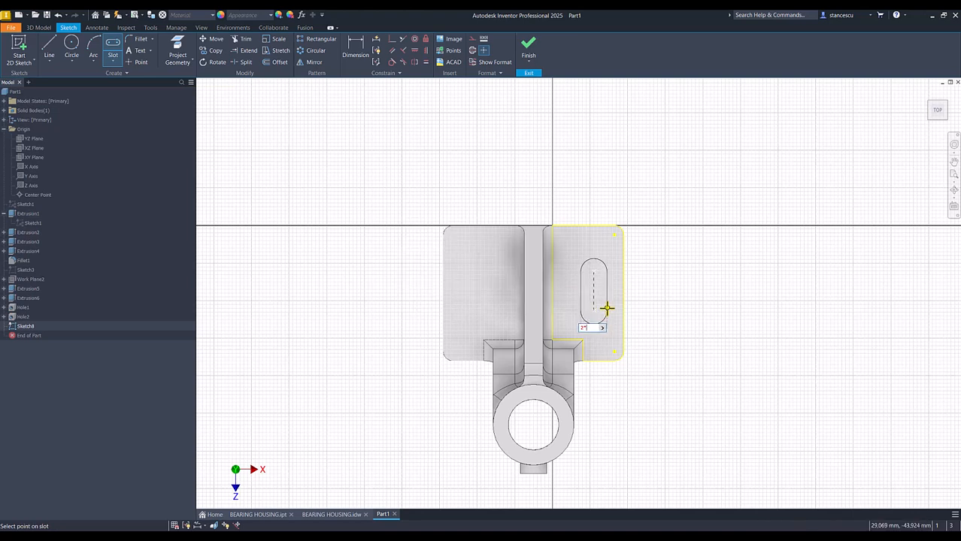
{"action": "type", "text": "2*6.5"}
{"action": "key", "text": "Return"}
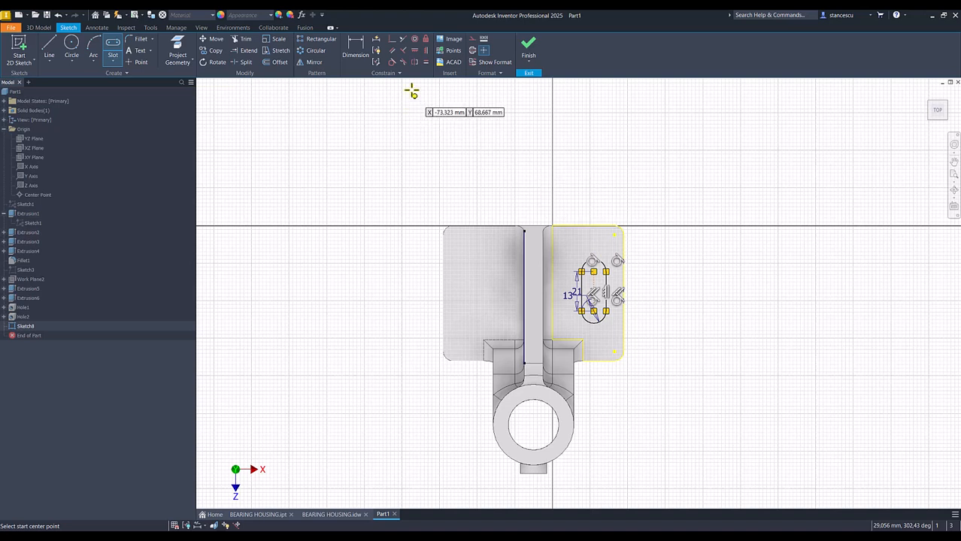
Dimension the slot's upper arc centre 24 mm from the base's back edge and 30 mm from the origin centre point
{"action": "left_click", "coordinate": [356, 50]}
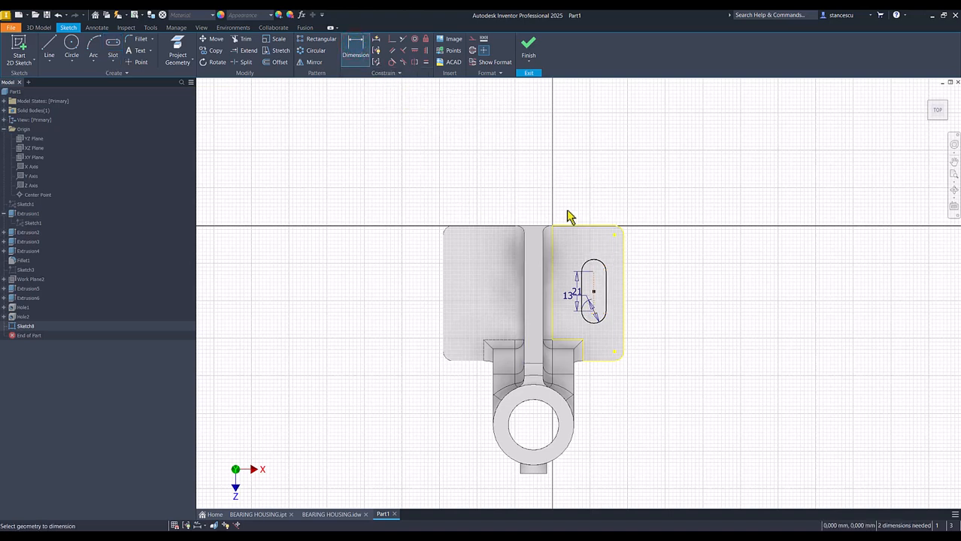
{"action": "left_click", "coordinate": [593, 274]}
{"action": "left_click", "coordinate": [605, 226]}
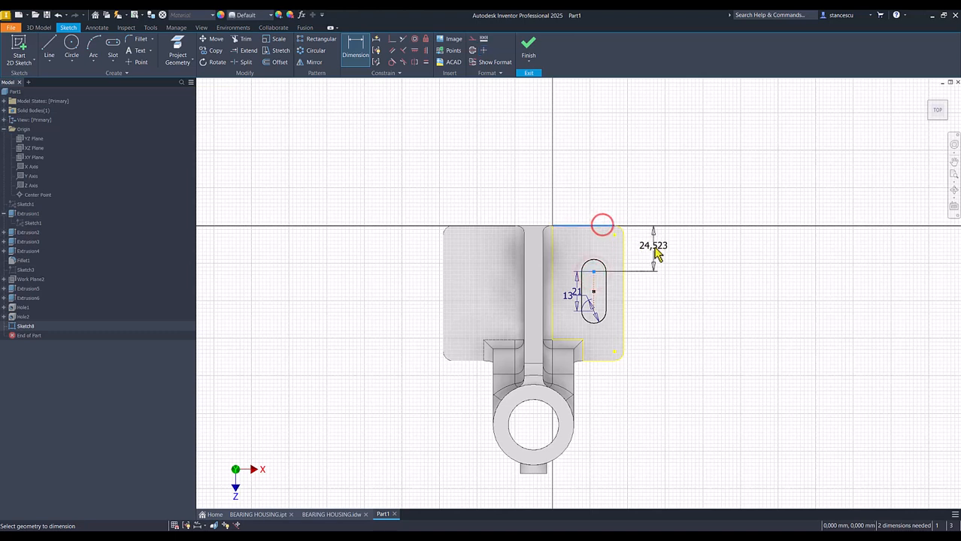
{"action": "left_click", "coordinate": [655, 252]}
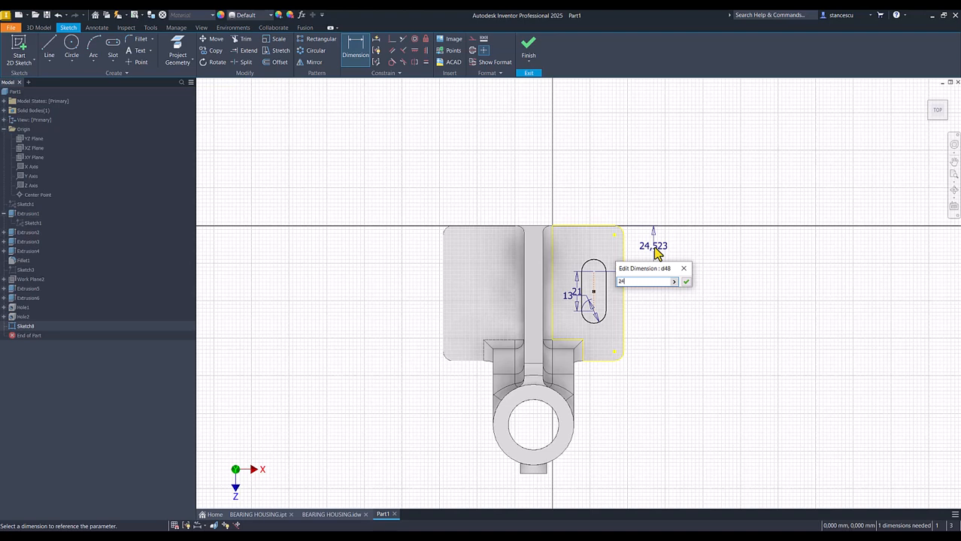
{"action": "type", "text": "24"}
{"action": "key", "text": "Return"}
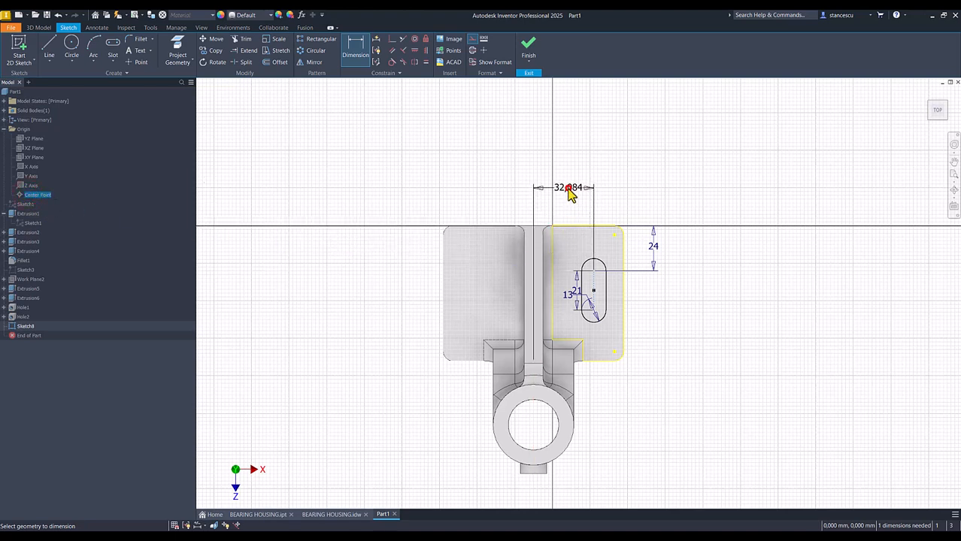
{"action": "left_click", "coordinate": [569, 194]}
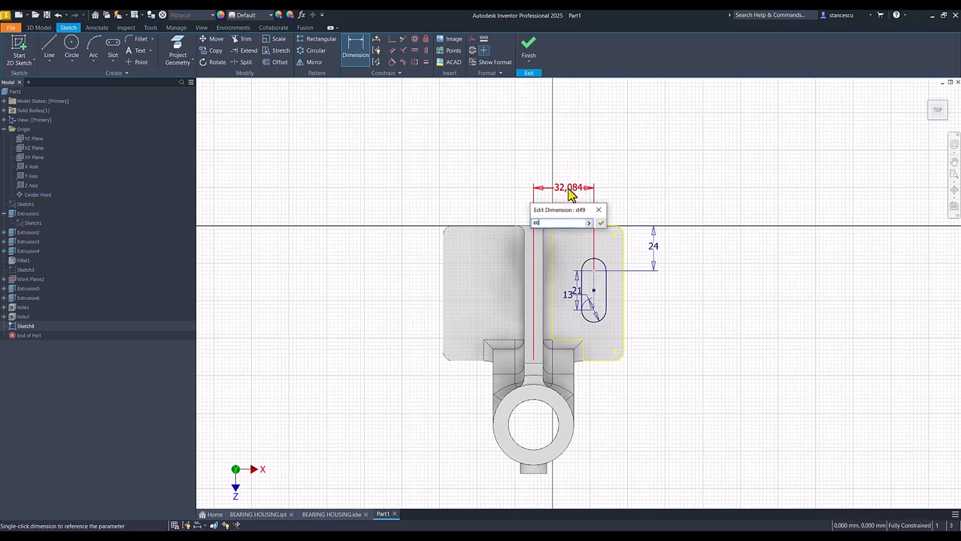
{"action": "key", "text": "Return"}
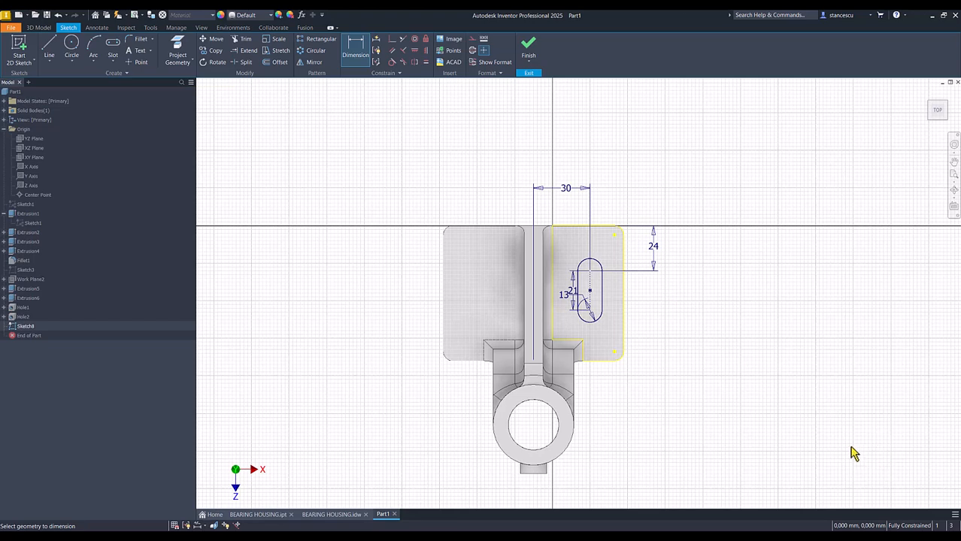
Finish the sketch and cut the slot profile through all of the base with Extrude
{"action": "left_click", "coordinate": [528, 48]}
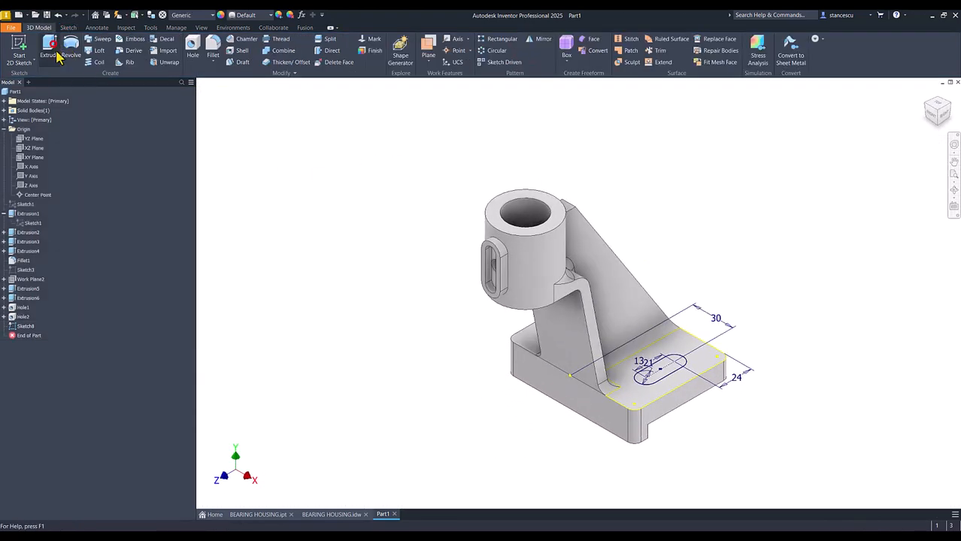
{"action": "left_click", "coordinate": [51, 49]}
{"action": "left_click", "coordinate": [666, 369]}
{"action": "left_click", "coordinate": [261, 197]}
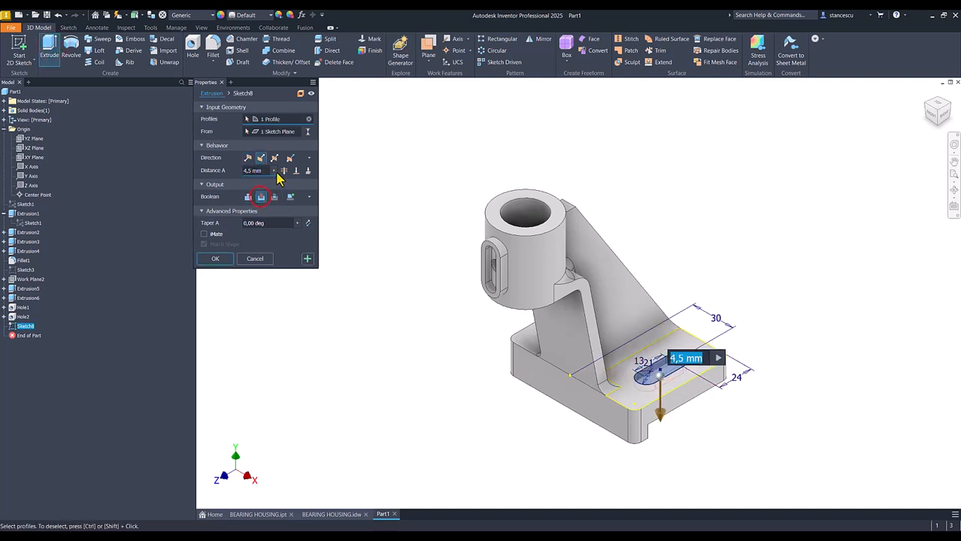
{"action": "left_click", "coordinate": [283, 171]}
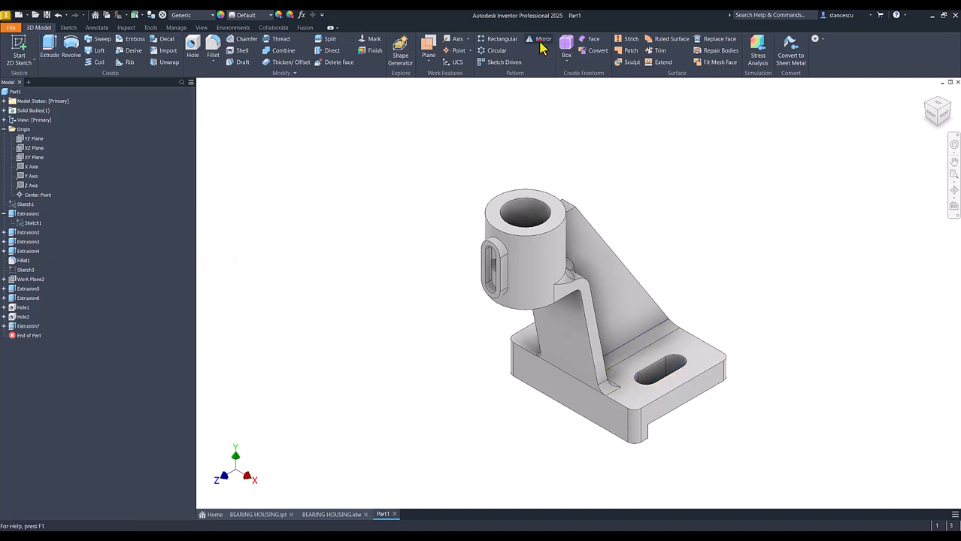
Mirror the base slot cut about the YZ plane
{"action": "left_click", "coordinate": [22, 327]}
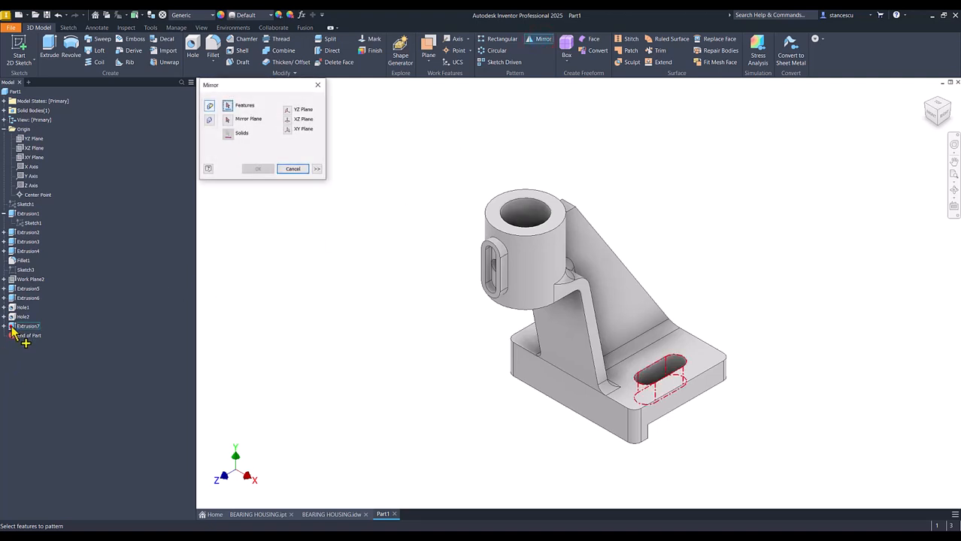
{"action": "left_click", "coordinate": [228, 120]}
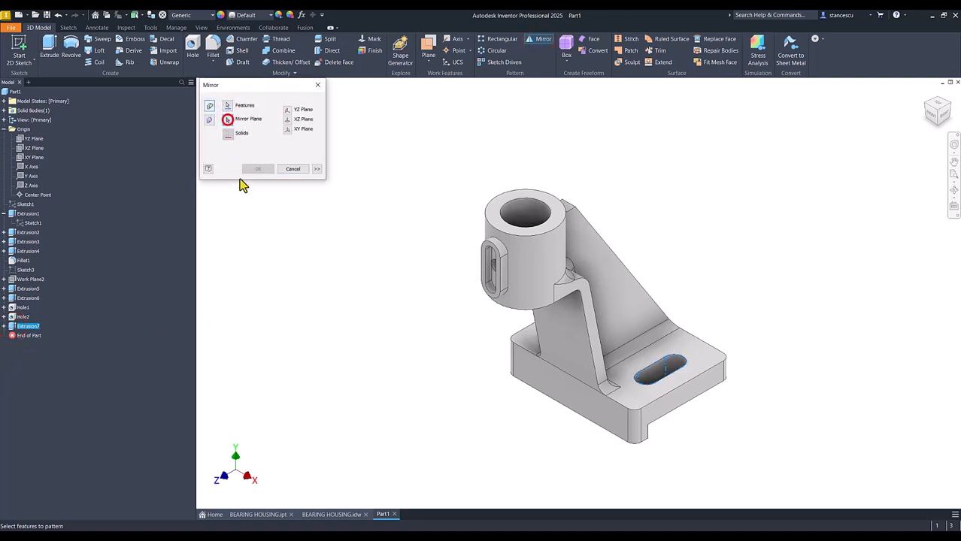
{"action": "left_click", "coordinate": [34, 140]}
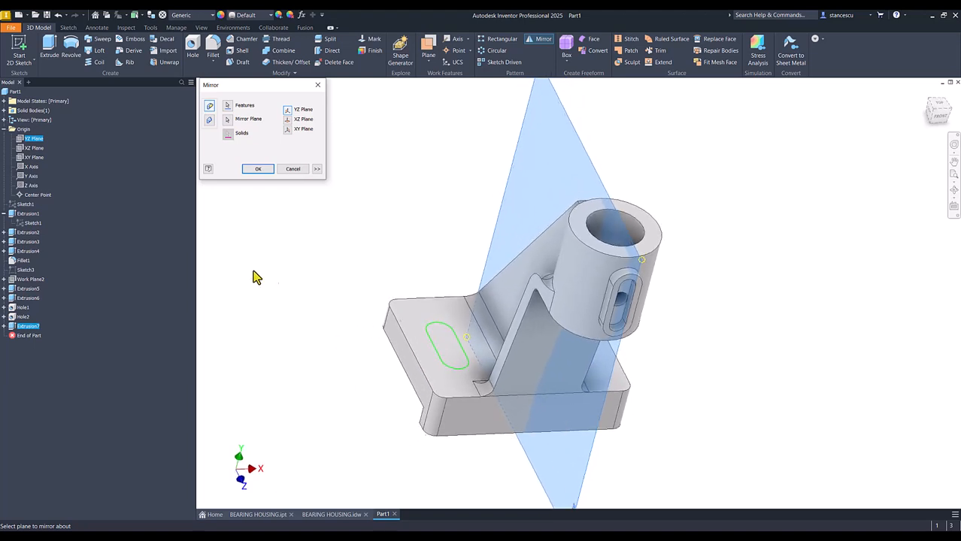
{"action": "left_click", "coordinate": [266, 168]}
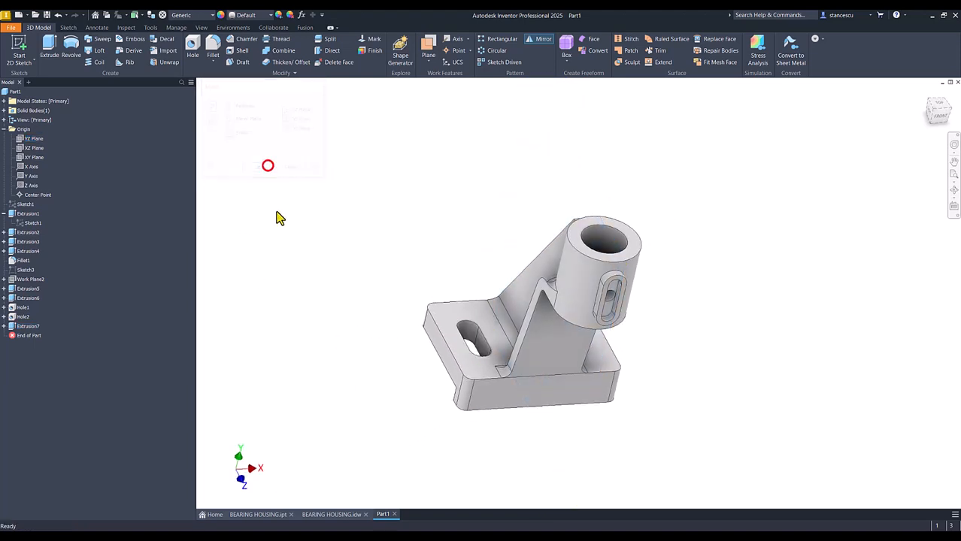
{"action": "key", "text": "F6"}
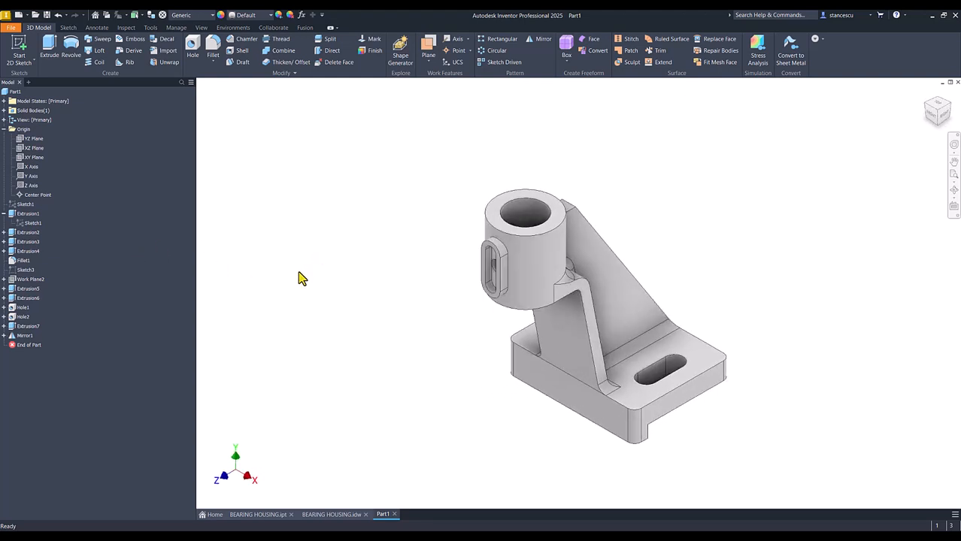
Examine the remaining fillets in BEARING HOUSING.idw and on the finished BEARING HOUSING.ipt model, and return to Part1
{"action": "left_click", "coordinate": [320, 514]}
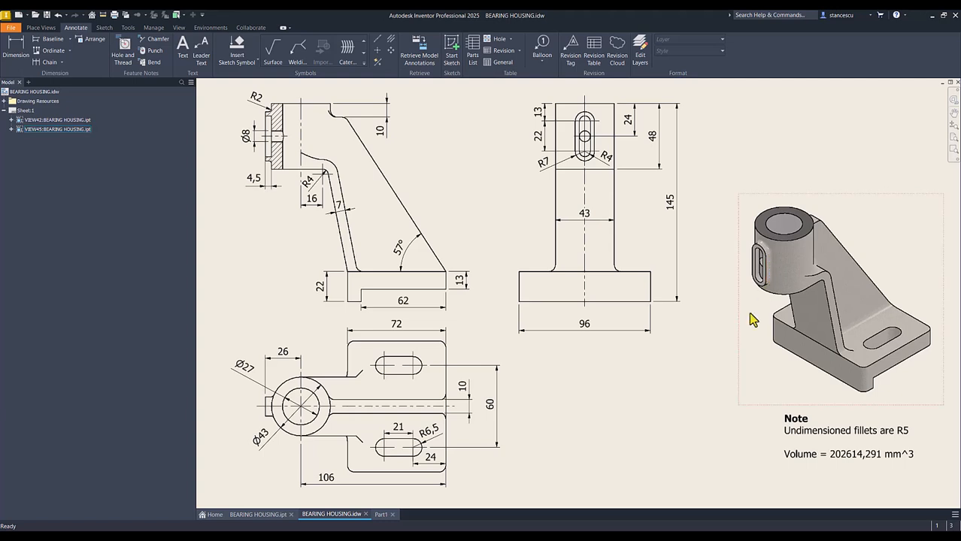
{"action": "left_click", "coordinate": [243, 514]}
{"action": "scroll", "coordinate": [525, 316], "scroll_direction": "up", "scroll_amount": 3}
{"action": "middle_click_drag", "start_coordinate": [494, 297], "coordinate": [508, 201], "text": "shift"}
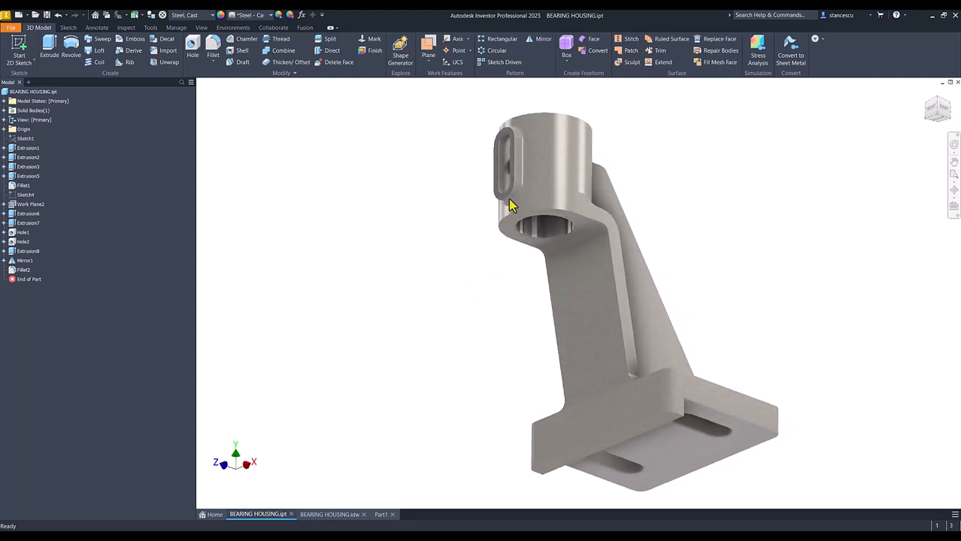
{"action": "key", "text": "F6"}
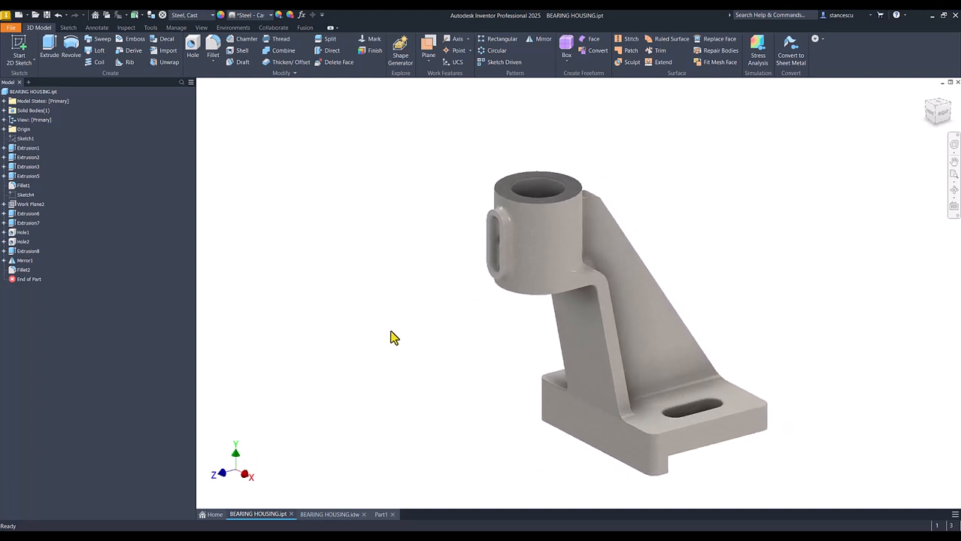
{"action": "key", "text": "F6"}
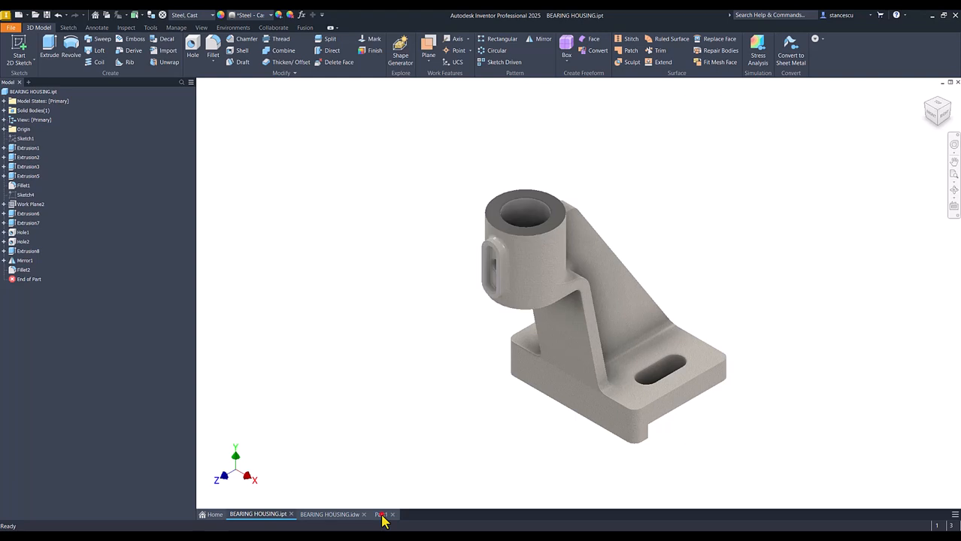
{"action": "left_click", "coordinate": [380, 515]}
Fillet the edge loop where the slotted pad meets the boss with a 2 mm radius
{"action": "left_click", "coordinate": [370, 347]}
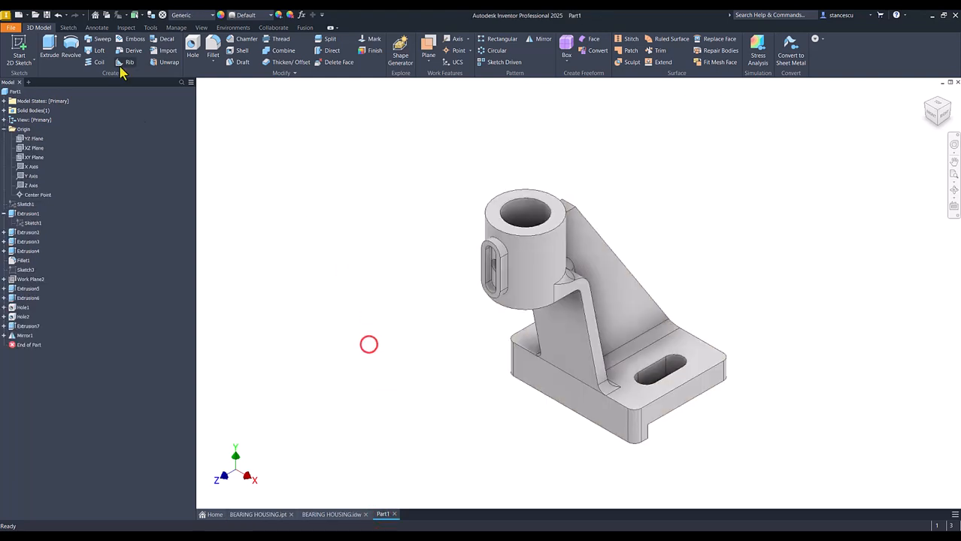
{"action": "left_click", "coordinate": [509, 270]}
{"action": "left_click", "coordinate": [521, 265]}
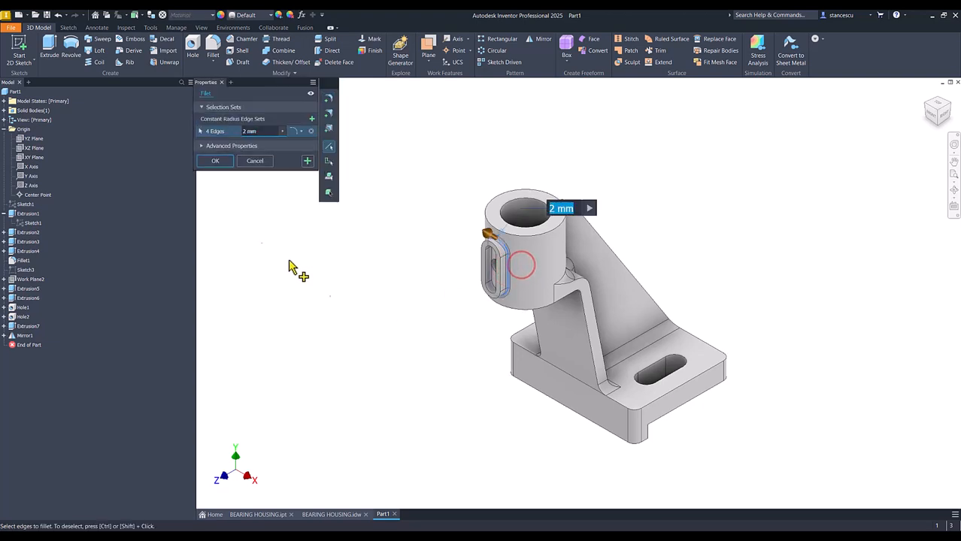
{"action": "left_click", "coordinate": [216, 161]}
{"action": "left_click", "coordinate": [277, 237]}
{"action": "key", "text": "F6"}
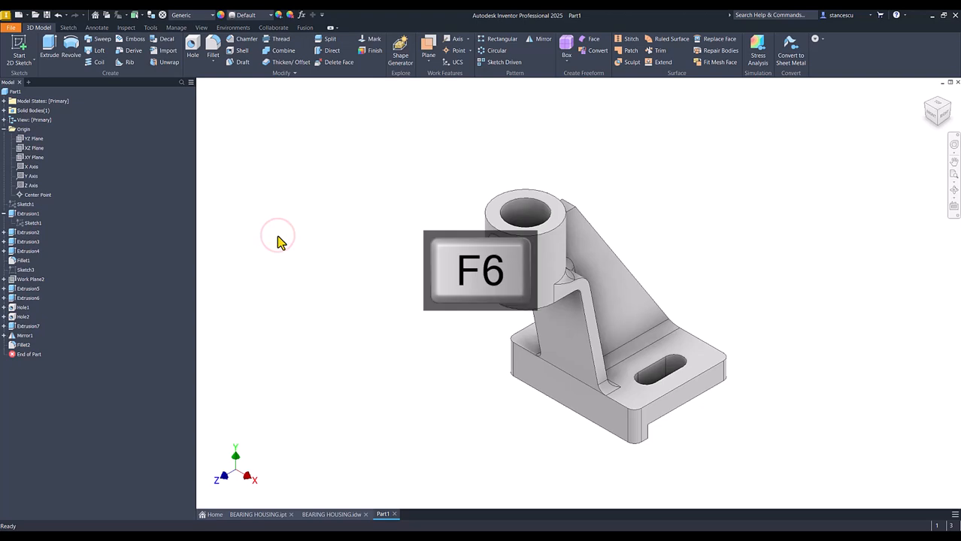
Update the physical properties of Part1 in iProperties and copy its volume value
{"action": "left_click", "coordinate": [4, 130]}
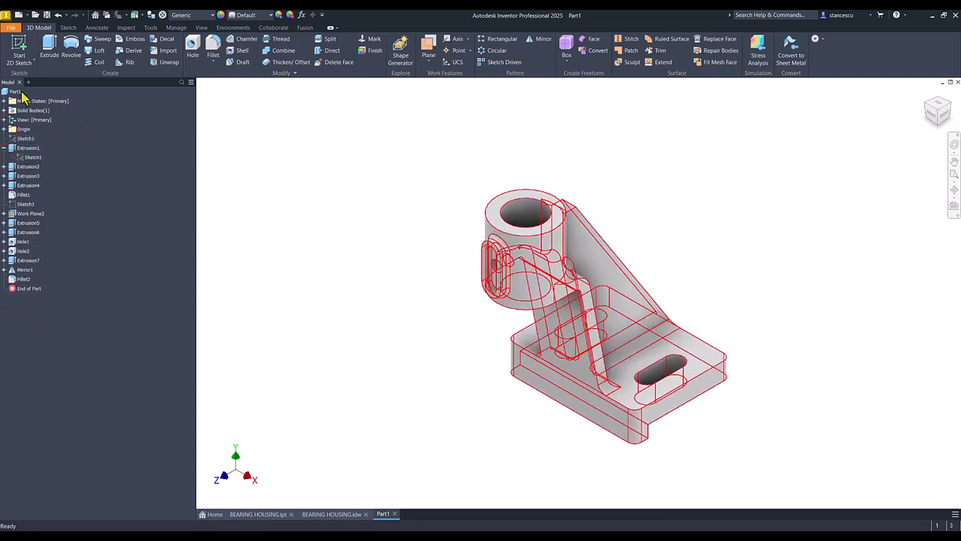
{"action": "left_click", "coordinate": [17, 93]}
{"action": "right_click", "coordinate": [17, 93]}
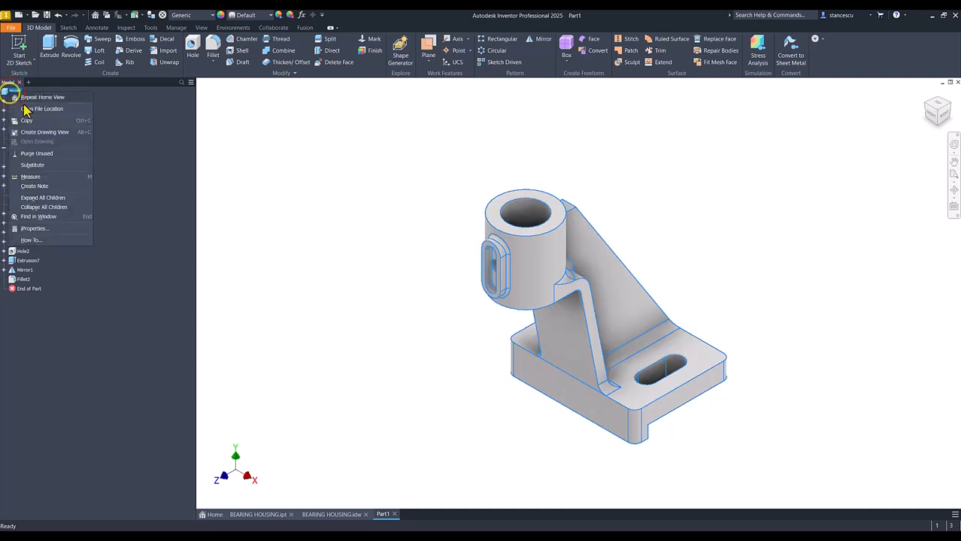
{"action": "left_click", "coordinate": [37, 227]}
{"action": "left_click", "coordinate": [505, 143]}
{"action": "left_click", "coordinate": [547, 163]}
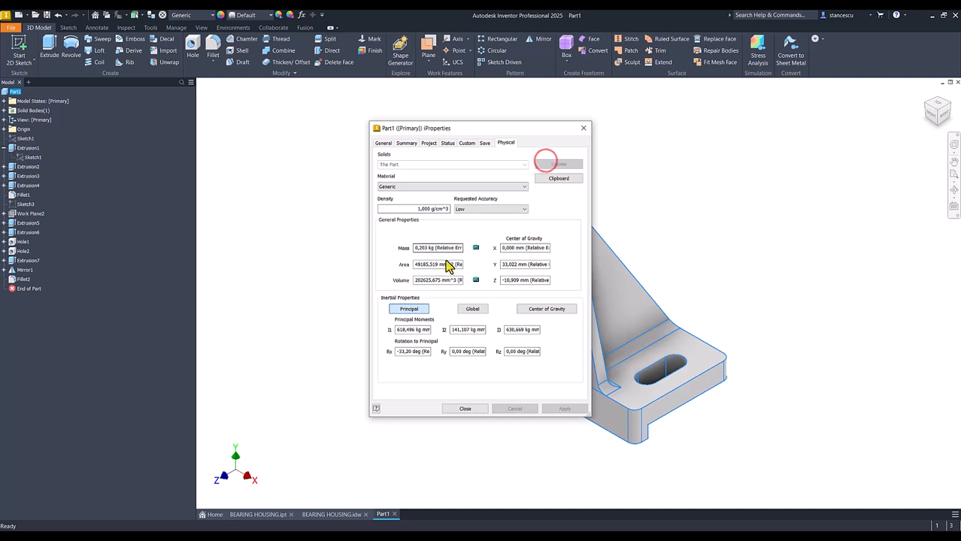
{"action": "left_click_drag", "start_coordinate": [456, 279], "coordinate": [377, 281]}
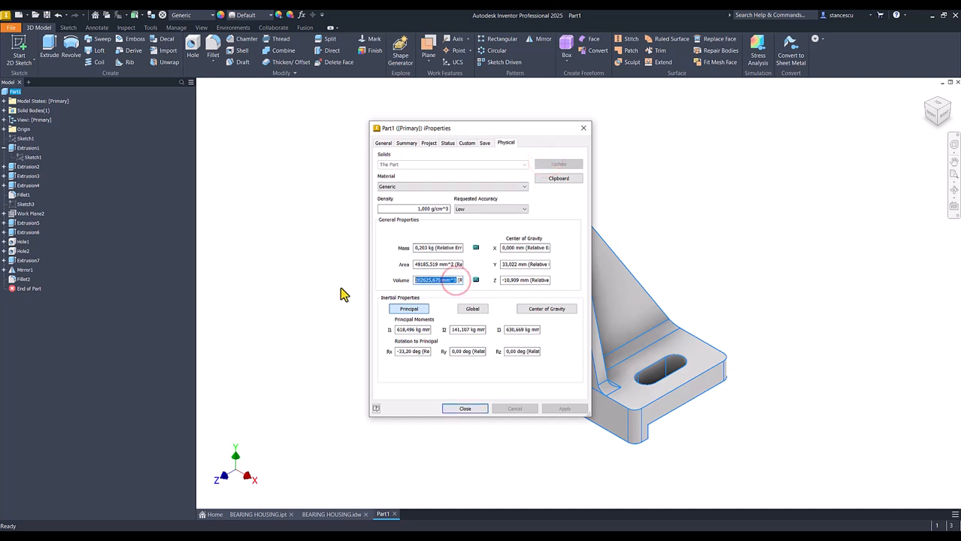
{"action": "key", "text": "ctrl+c"}
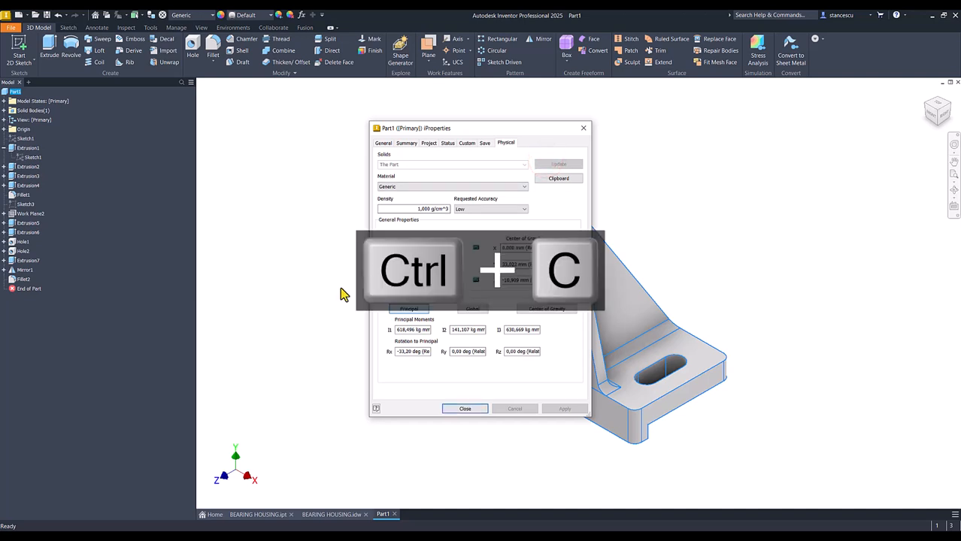
{"action": "left_click", "coordinate": [467, 409]}
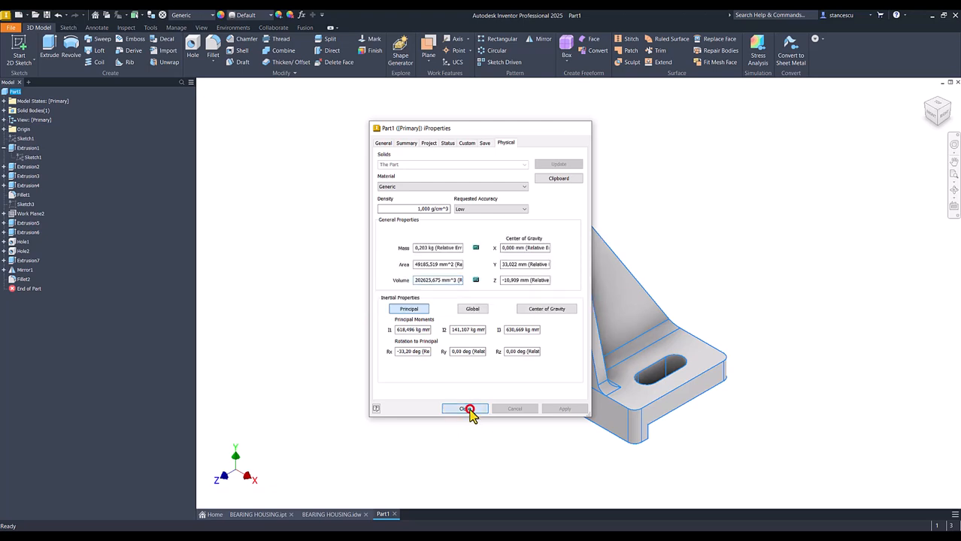
Paste the copied volume 202625,675 mm^3 on a new line below the Volume line of the note in BEARING HOUSING.idw
{"action": "left_click", "coordinate": [332, 517]}
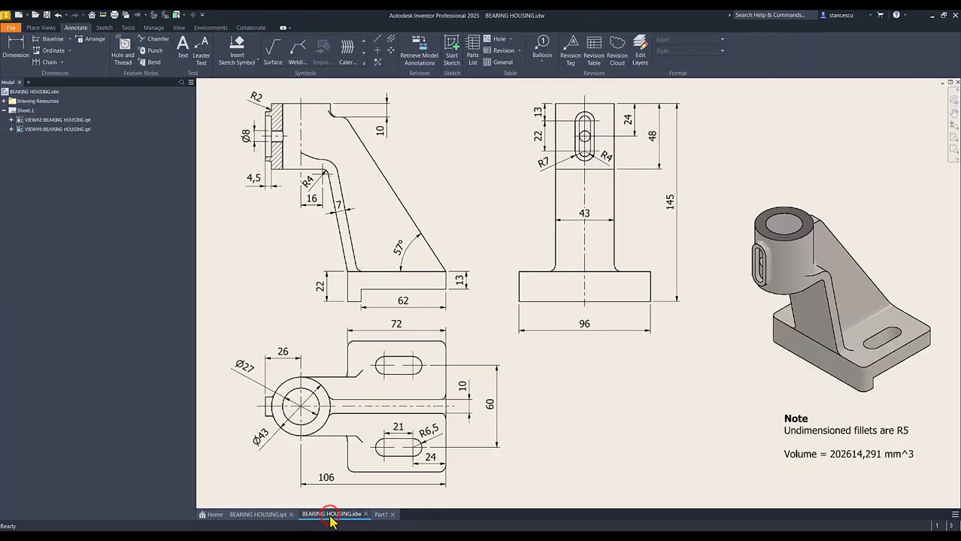
{"action": "double_click", "coordinate": [846, 454]}
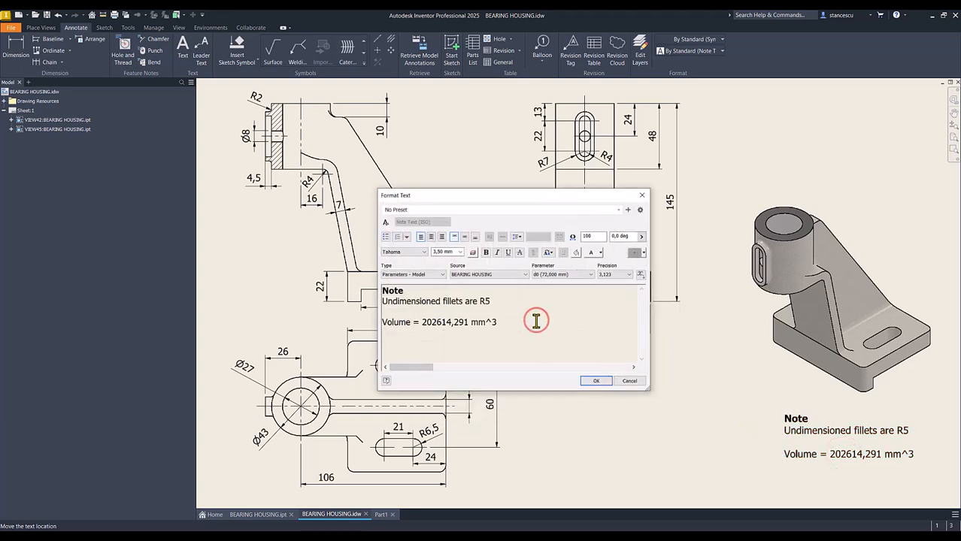
{"action": "key", "text": "Return"}
{"action": "key", "text": "ctrl+v"}
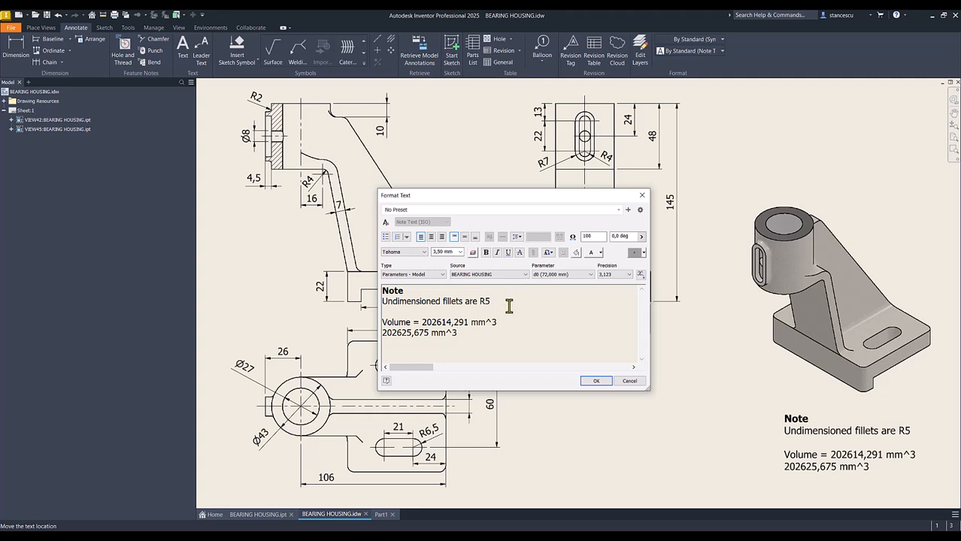
Delete the old volume from the note, place the pasted value directly after "Volume =" and accept the text
{"action": "left_click_drag", "start_coordinate": [404, 337], "coordinate": [408, 340]}
{"action": "key", "text": "shift+End"}
{"action": "key", "text": "Delete"}
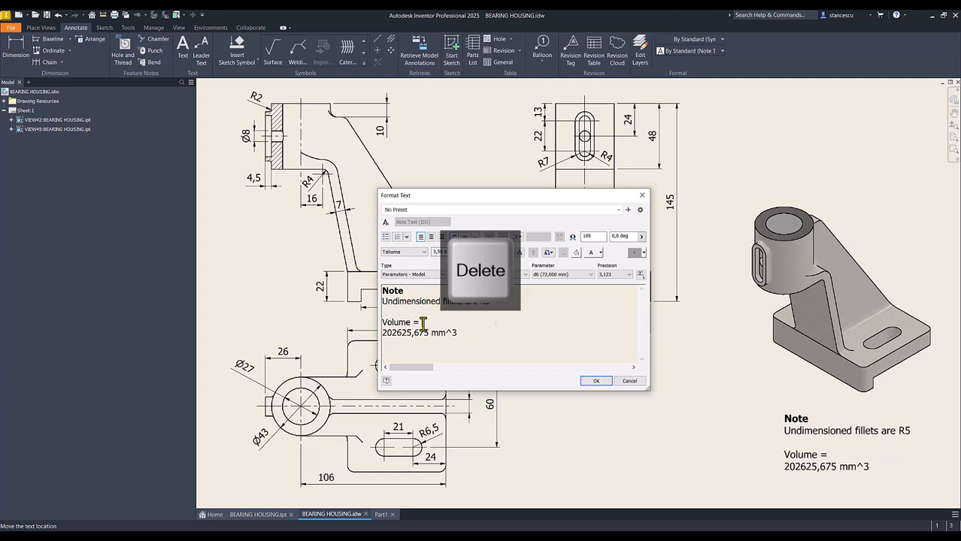
{"action": "key", "text": "Delete"}
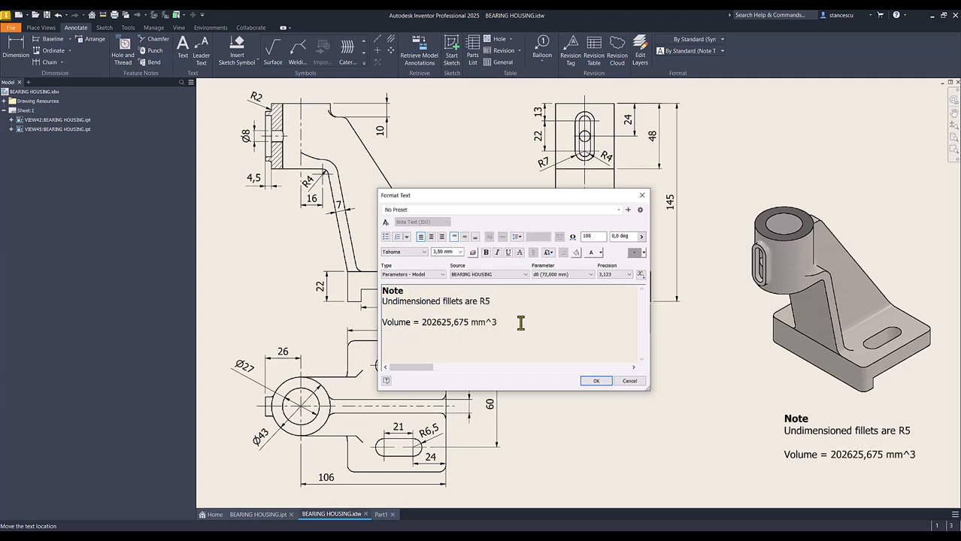
{"action": "left_click", "coordinate": [597, 381]}
{"action": "left_click", "coordinate": [643, 372]}
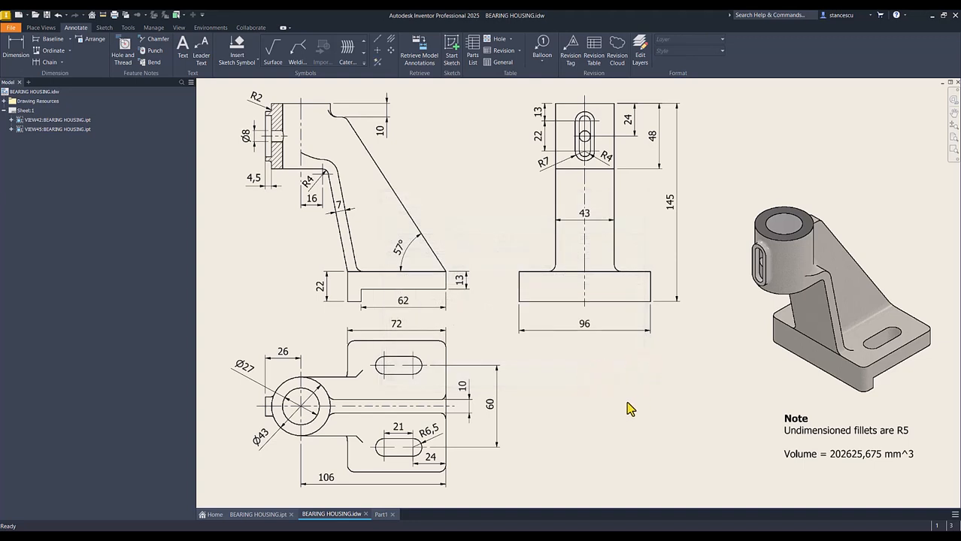
{"action": "left_click", "coordinate": [858, 455]}
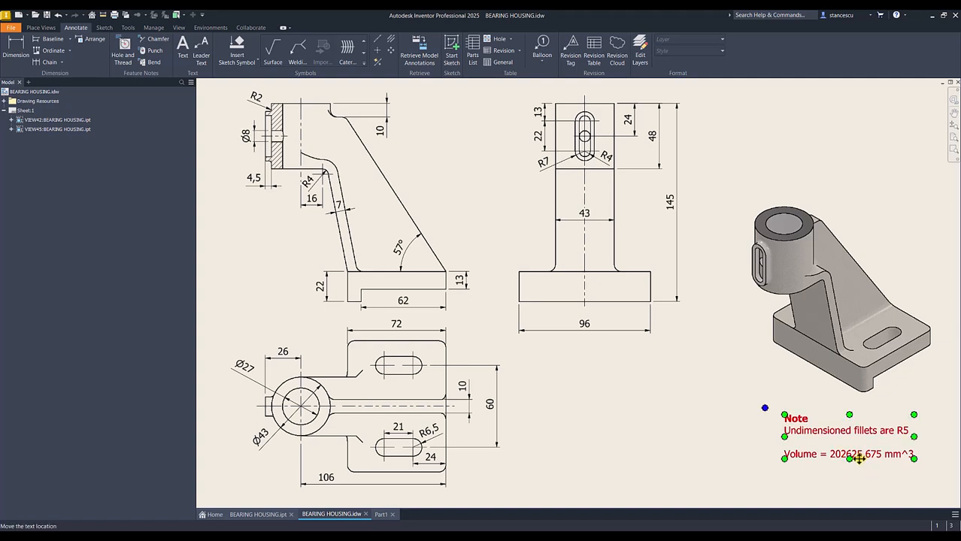
{"action": "left_click", "coordinate": [659, 399]}
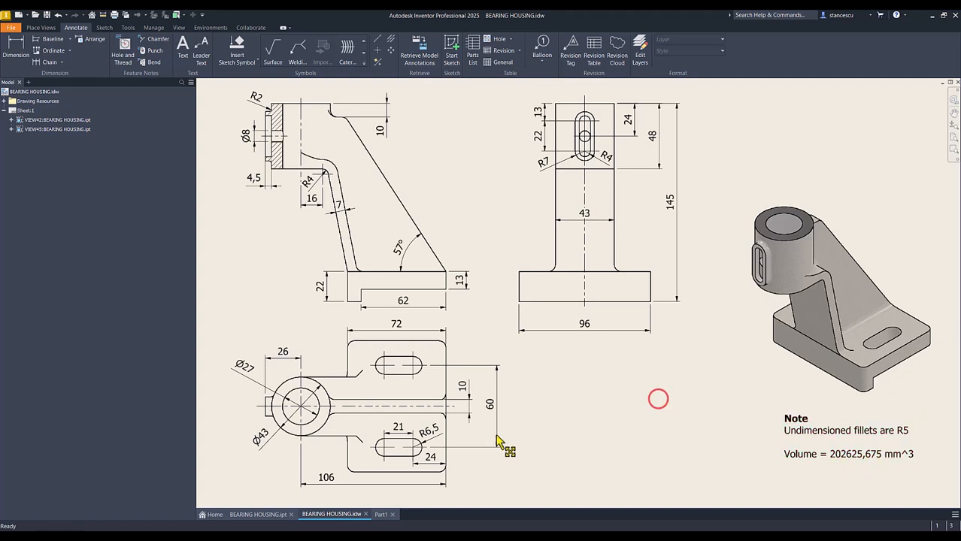
Return to Part1 and assign it the material Steel, Cast and the appearance Steel - Cast
{"action": "left_click", "coordinate": [381, 515]}
{"action": "left_click", "coordinate": [265, 208]}
{"action": "left_click", "coordinate": [187, 15]}
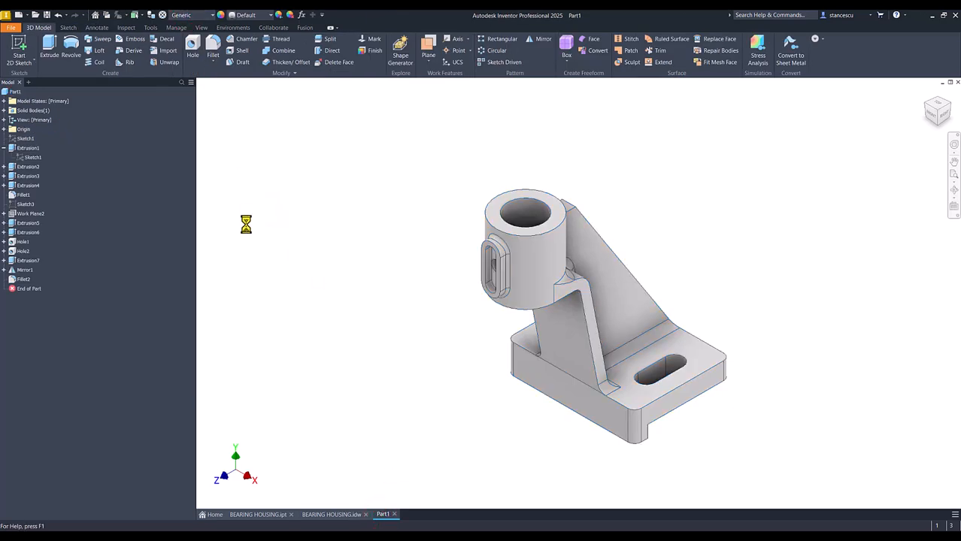
{"action": "scroll", "coordinate": [236, 255], "scroll_direction": "down", "scroll_amount": 7}
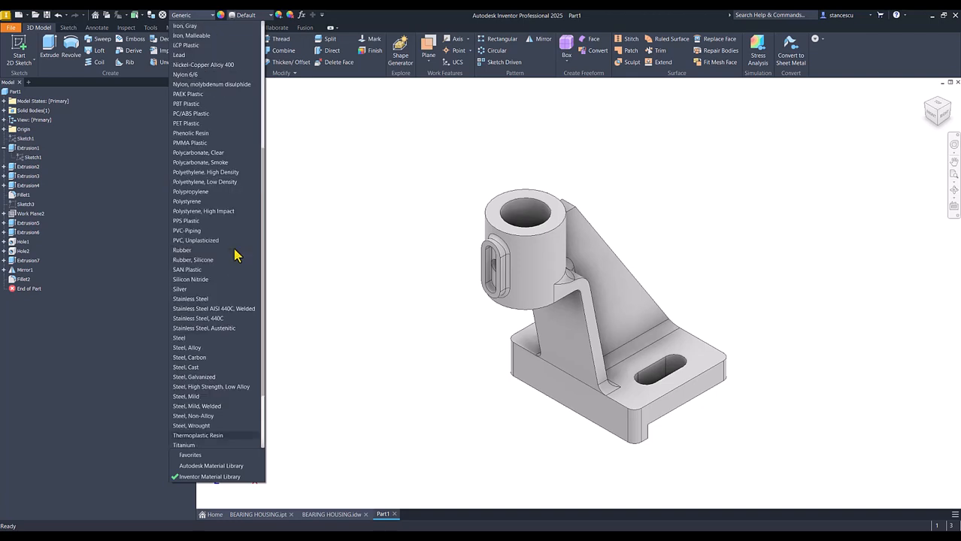
{"action": "left_click", "coordinate": [192, 367]}
{"action": "left_click", "coordinate": [248, 16]}
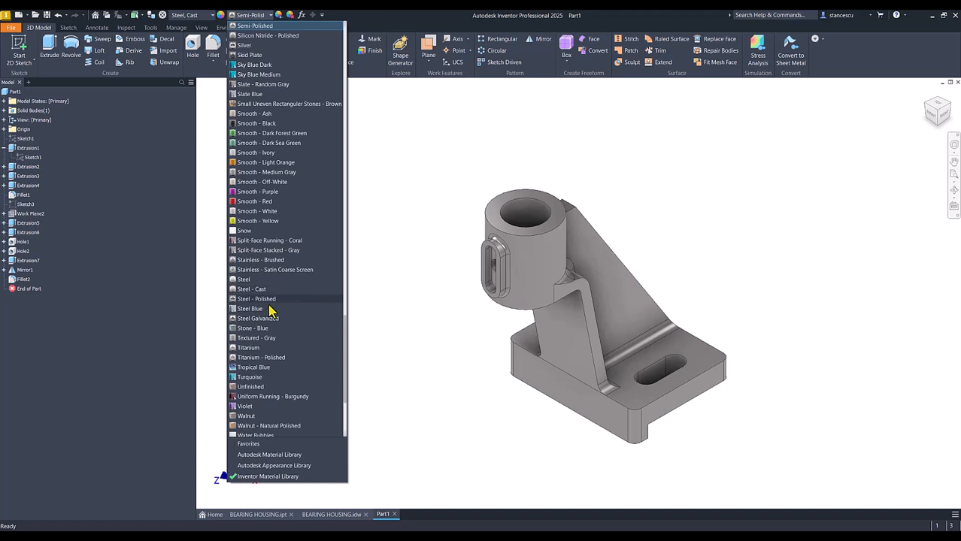
{"action": "left_click", "coordinate": [259, 289]}
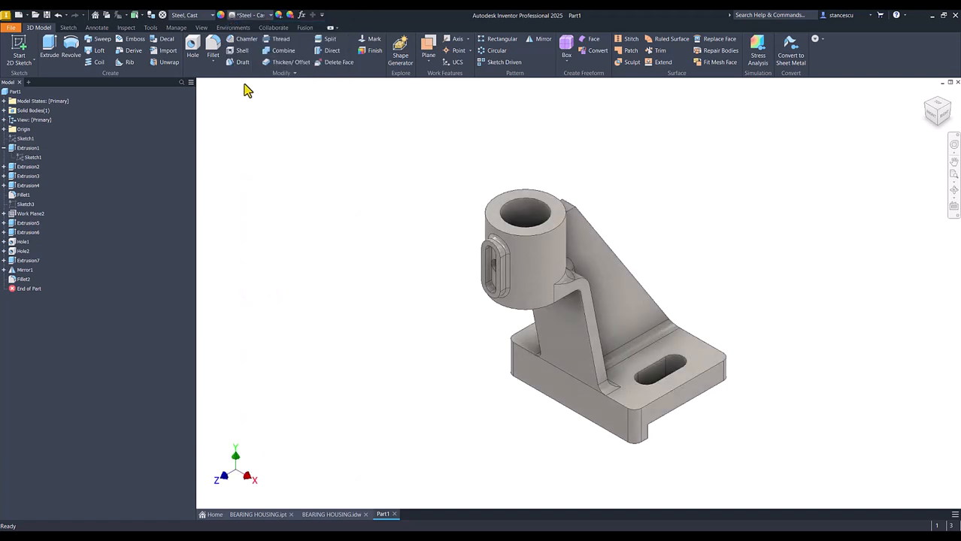
Set the visual style of the model to Shaded
{"action": "left_click", "coordinate": [197, 30]}
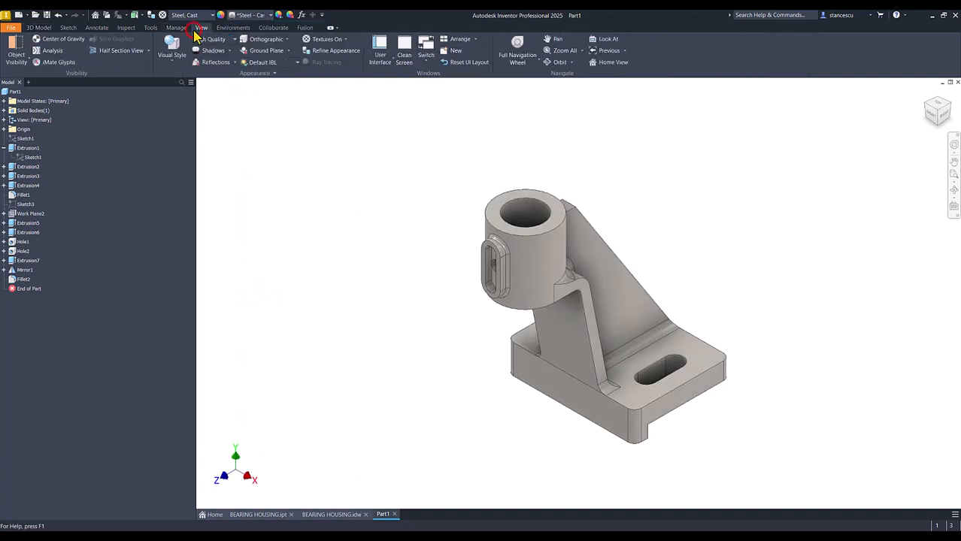
{"action": "left_click", "coordinate": [167, 64]}
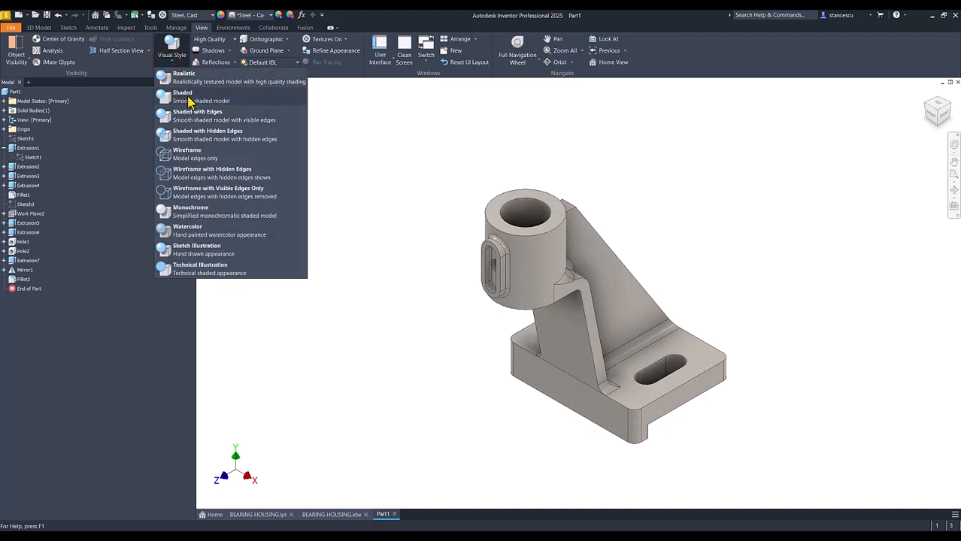
{"action": "left_click", "coordinate": [188, 98]}
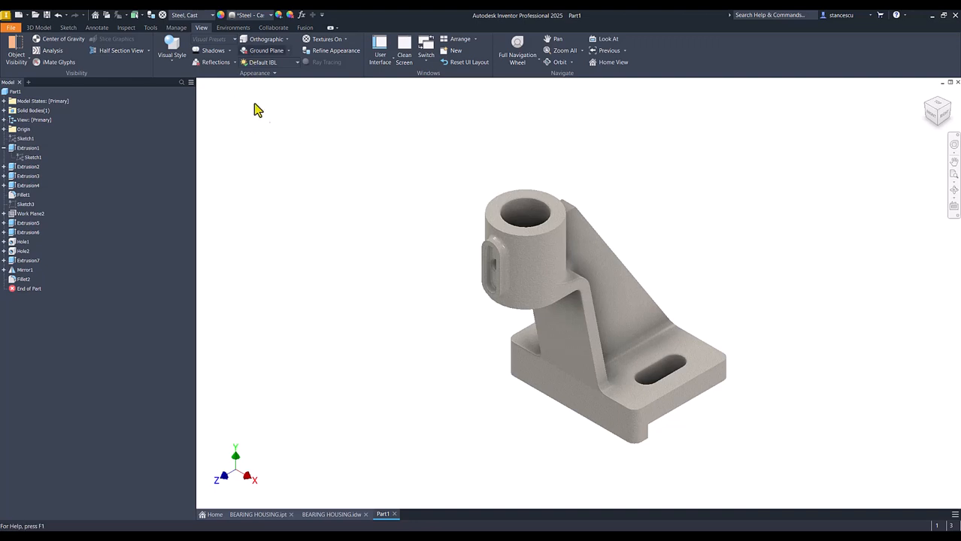
Apply the Steel - Polished appearance to the boss's top face, its bore, the slotted pad's front face and the base underside
{"action": "left_click", "coordinate": [498, 209]}
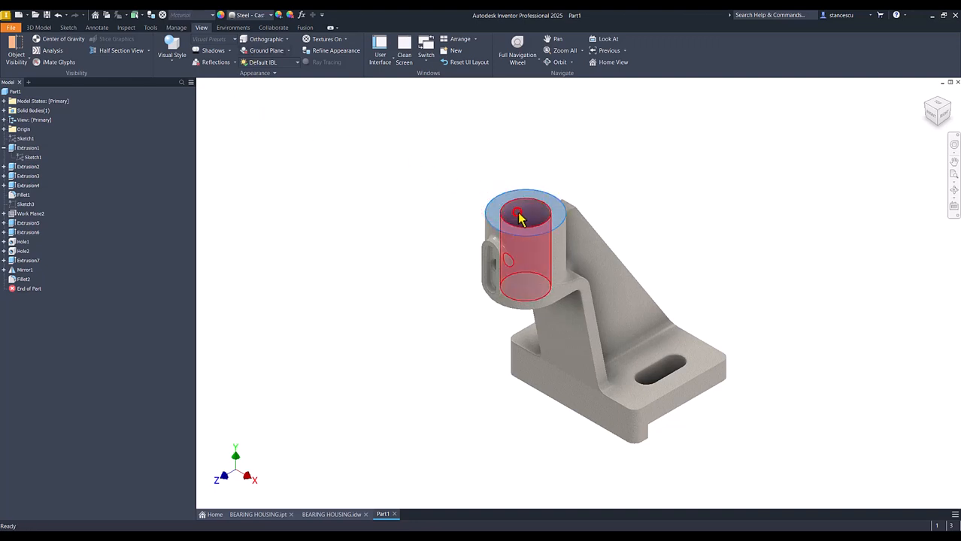
{"action": "left_click", "coordinate": [519, 216], "text": "ctrl"}
{"action": "scroll", "coordinate": [473, 286], "scroll_direction": "up", "scroll_amount": 3}
{"action": "scroll", "coordinate": [484, 286], "scroll_direction": "up", "scroll_amount": 3}
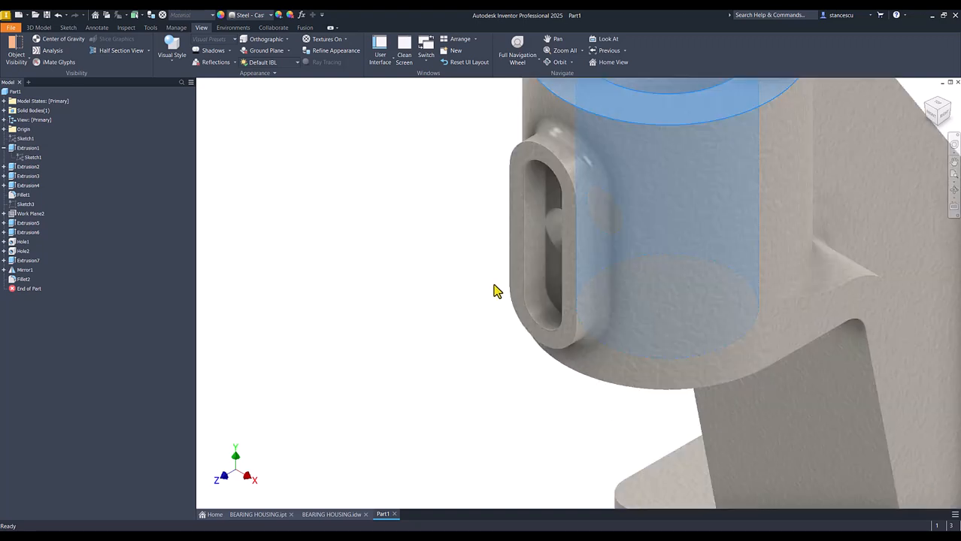
{"action": "left_click", "coordinate": [515, 277], "text": "ctrl"}
{"action": "middle_click_drag", "start_coordinate": [432, 280], "coordinate": [441, 394], "text": "shift"}
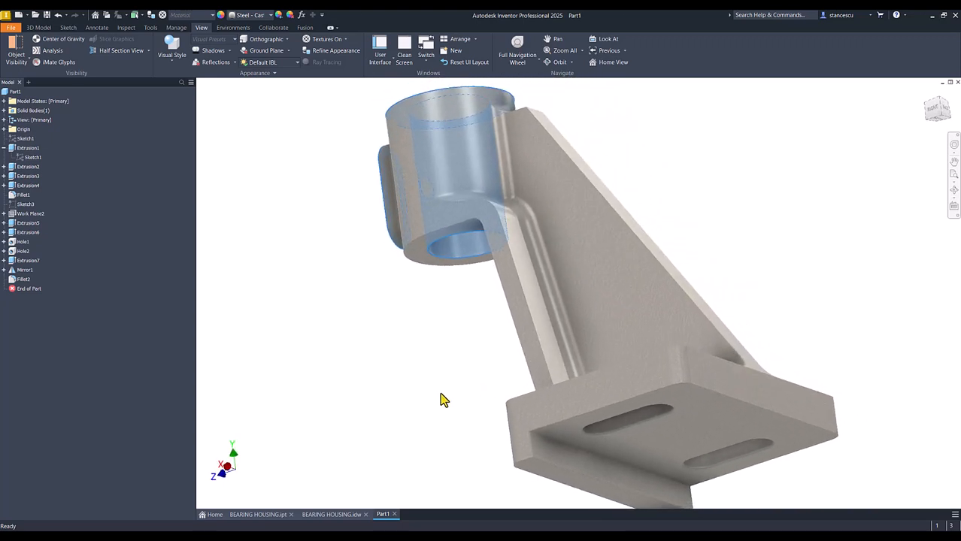
{"action": "left_click", "coordinate": [594, 468]}
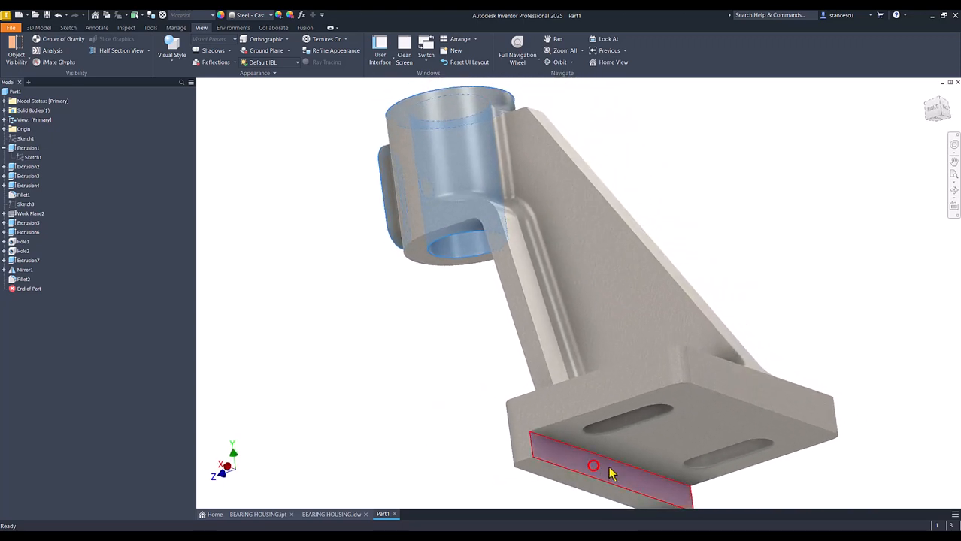
{"action": "left_click", "coordinate": [661, 444], "text": "ctrl"}
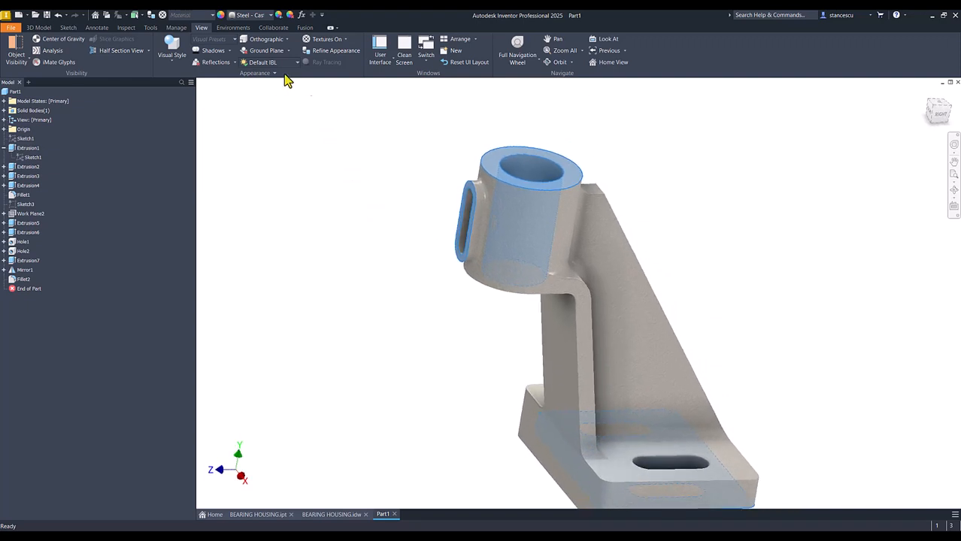
{"action": "left_click", "coordinate": [252, 15]}
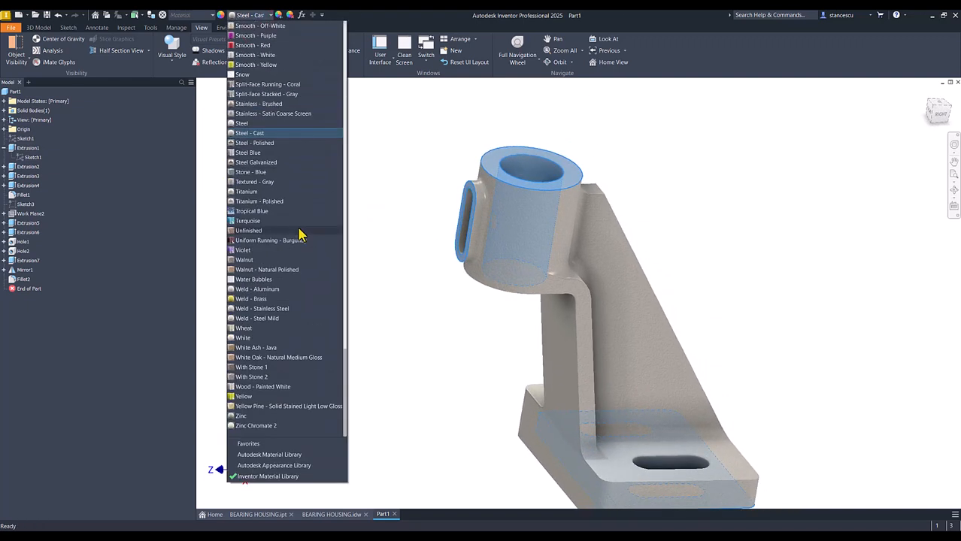
{"action": "left_click", "coordinate": [261, 143]}
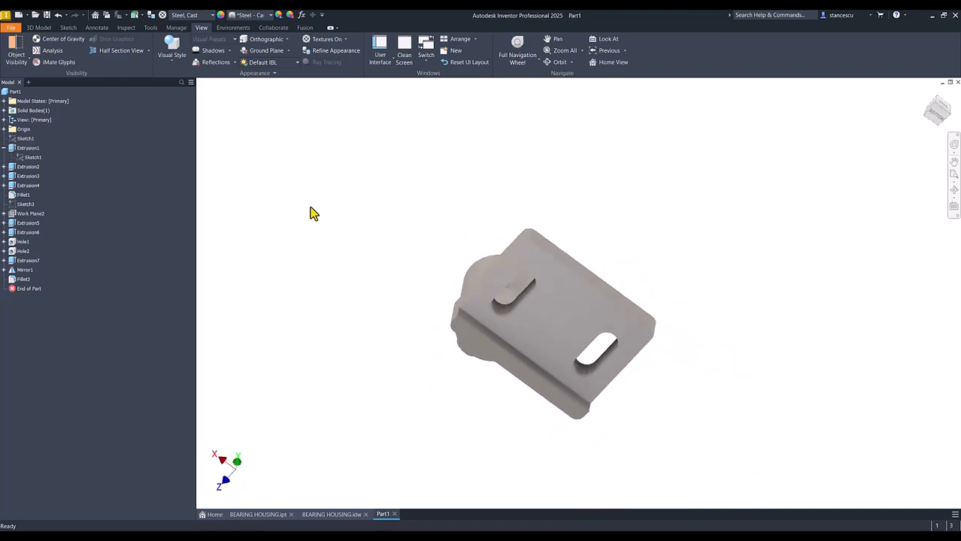
{"action": "key", "text": "F6"}
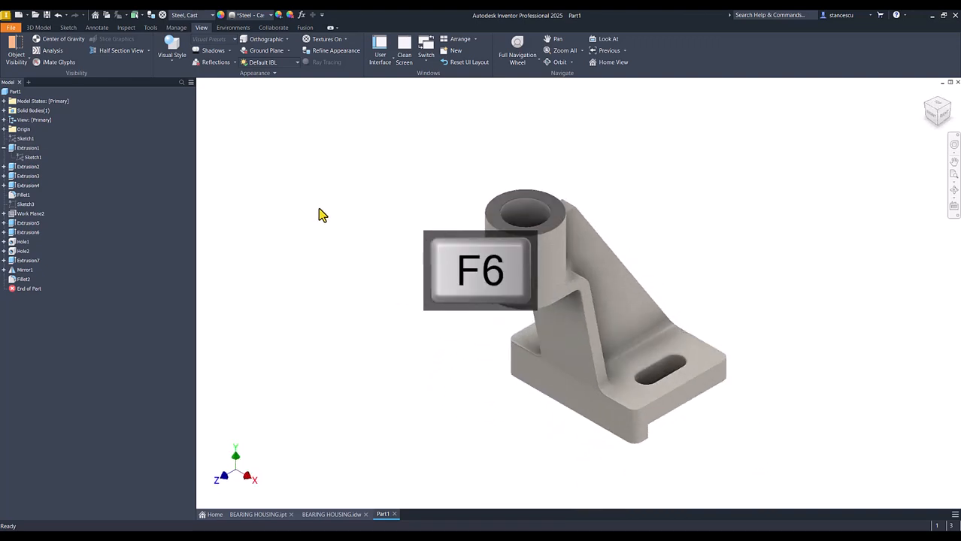